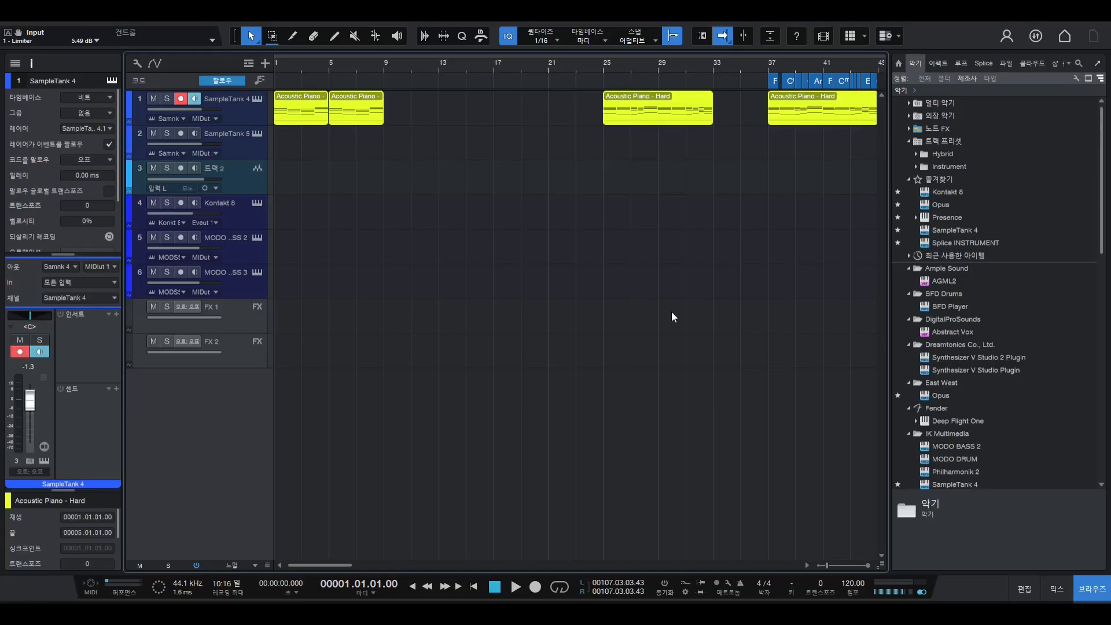
key("w")
key("e")
key("e")
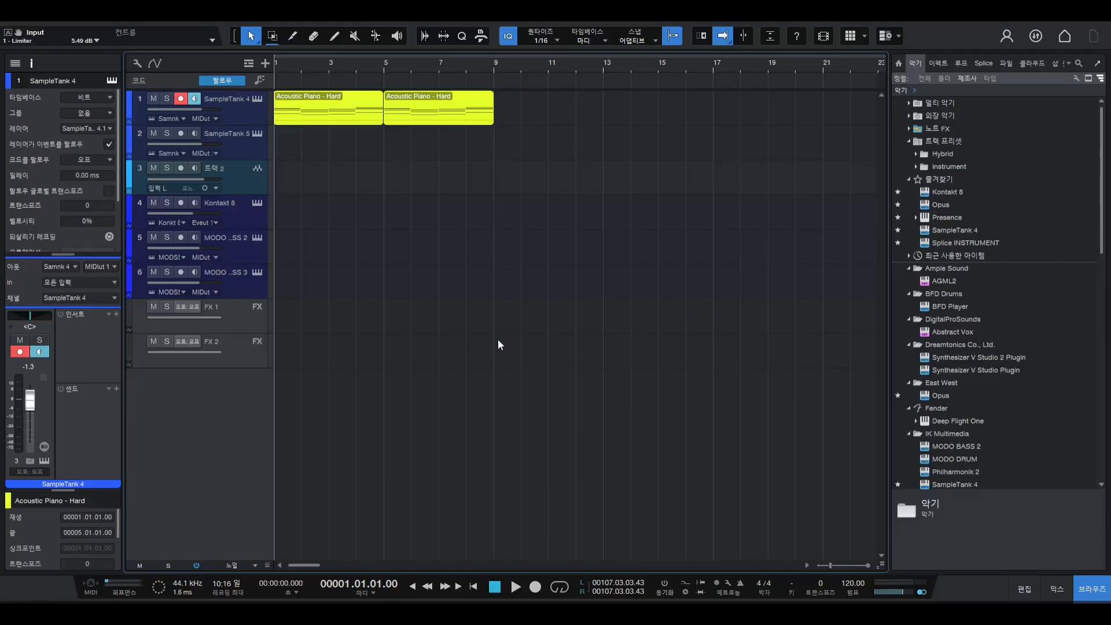
key("w")
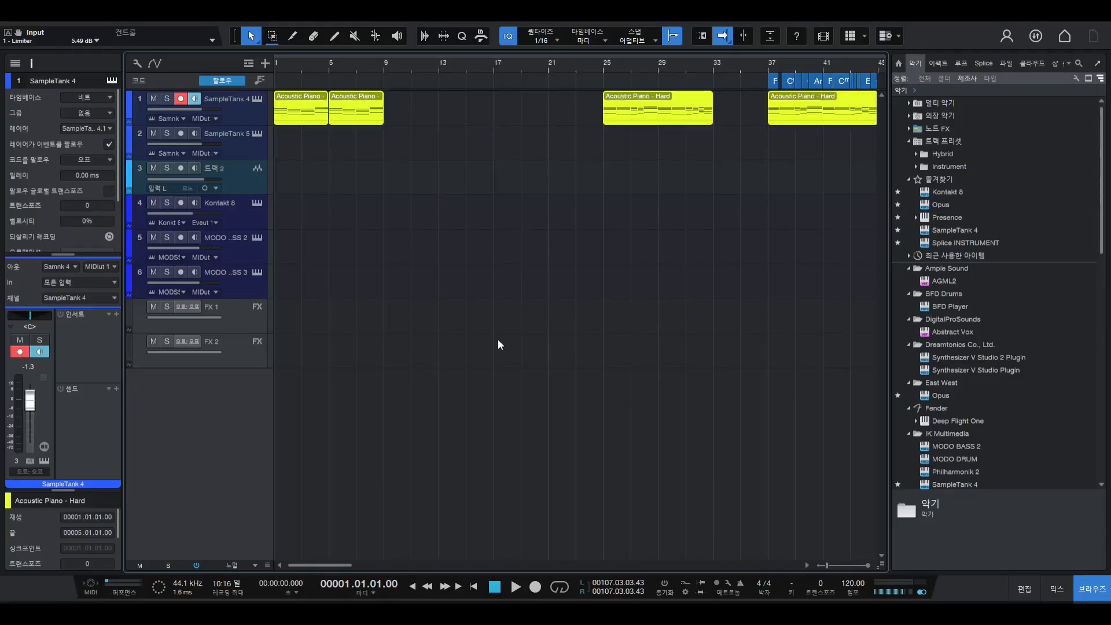
key("e")
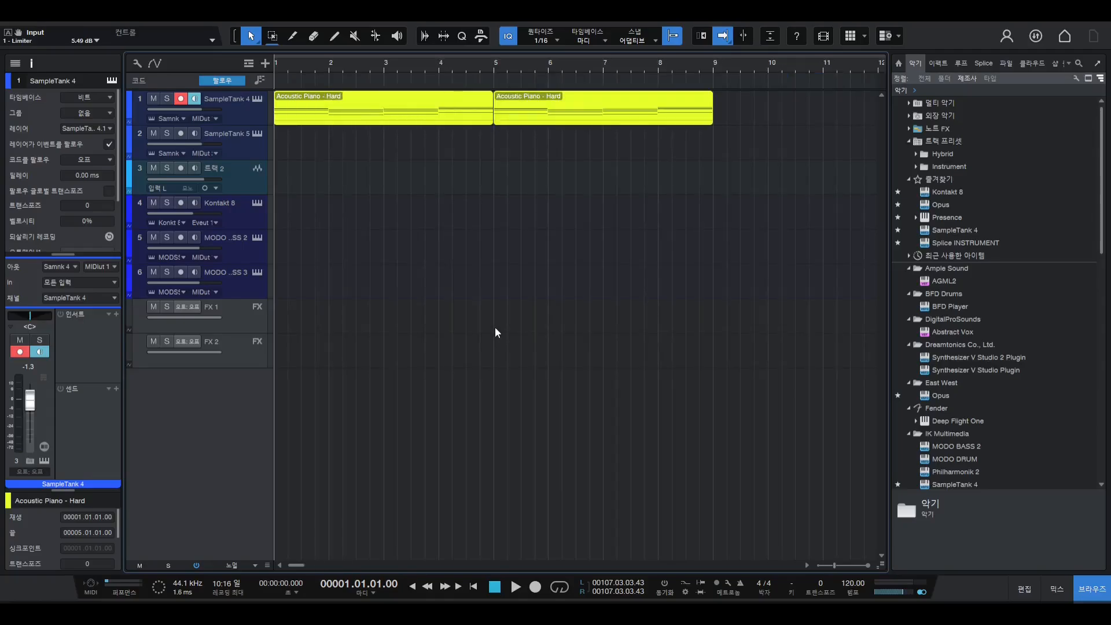
key("w")
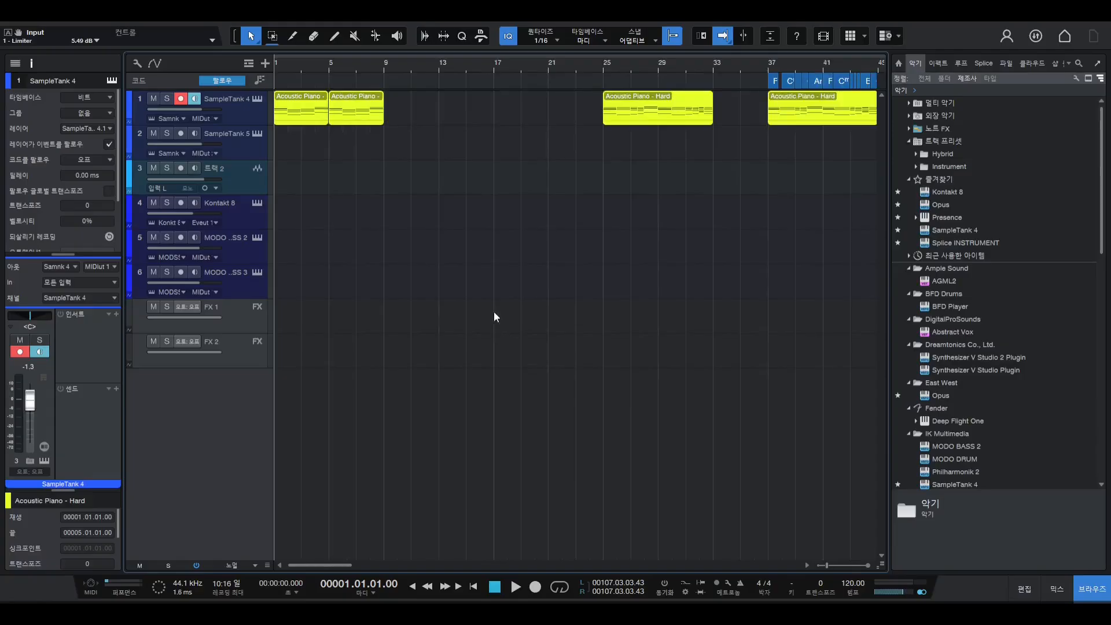
key("w")
key("e")
key("e")
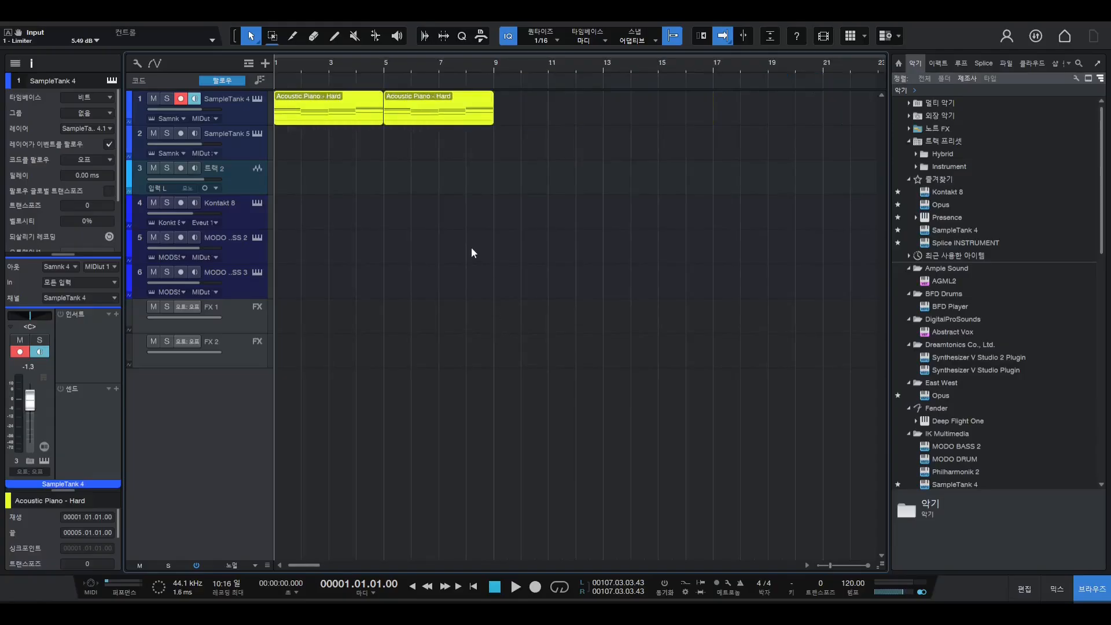
key("e")
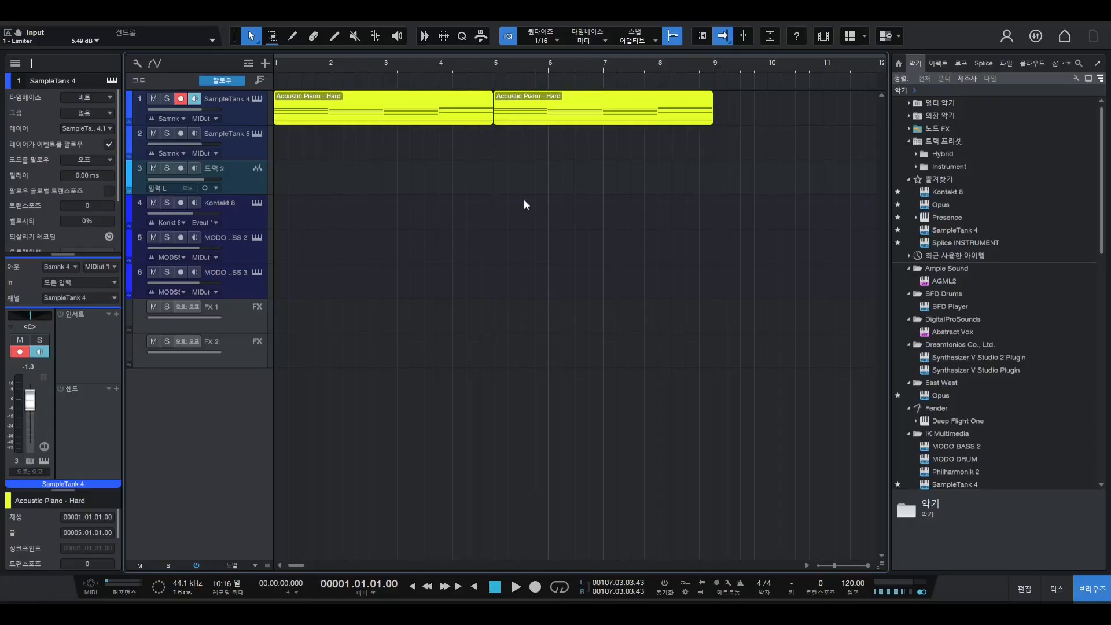
key("e")
key("w")
key("w")
key("e")
key("w")
key("w")
key("w")
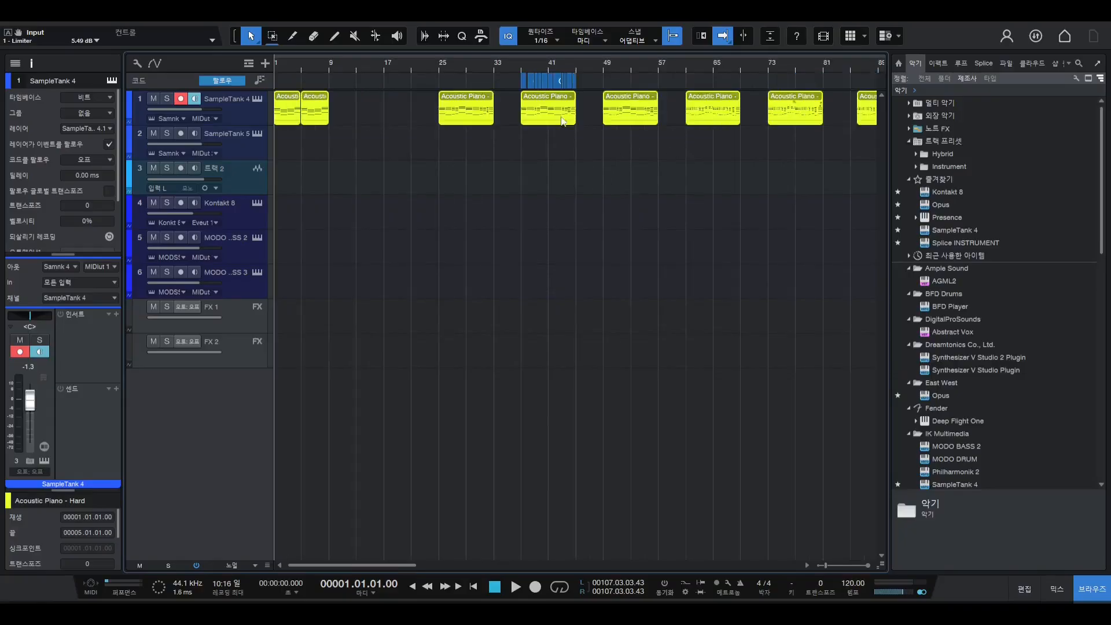
key("e")
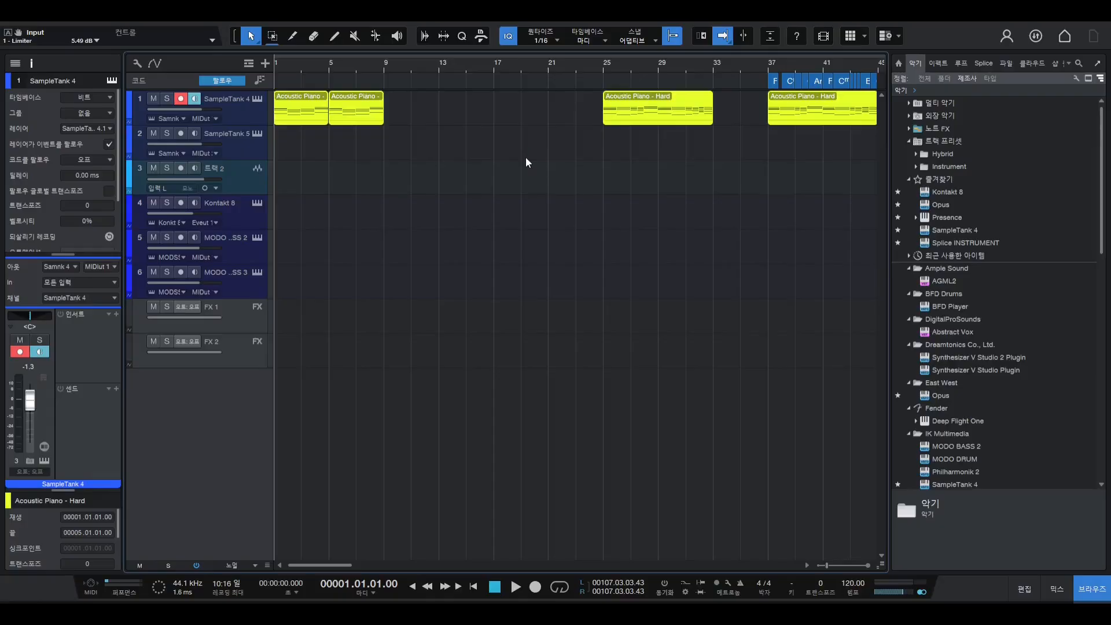
key("w")
key("e")
key("e")
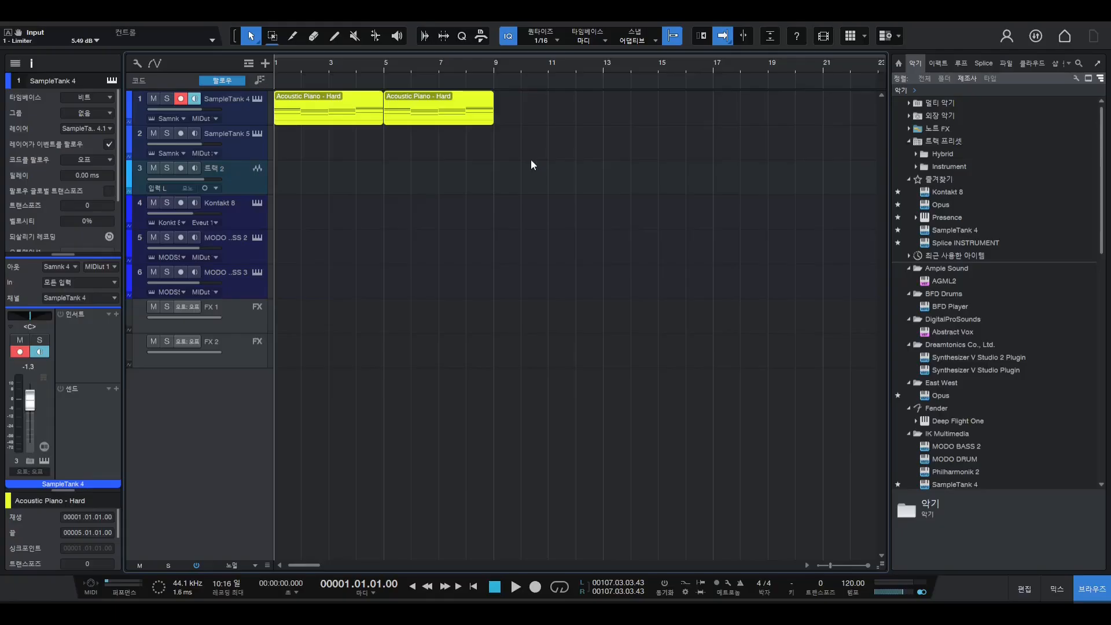
- Open the mixer and examine the Limiter, Tonal Balance Control 2 and TR5 Metering plug-ins on the main channel
key("F3")
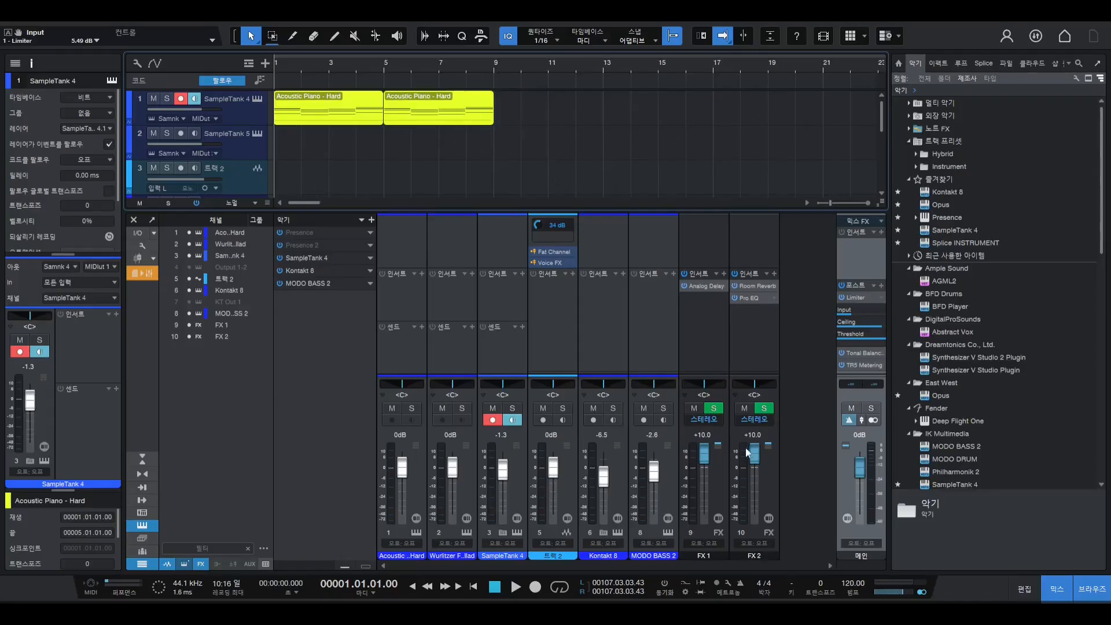
left_click(859, 295)
left_click_drag(613, 154, 703, 142)
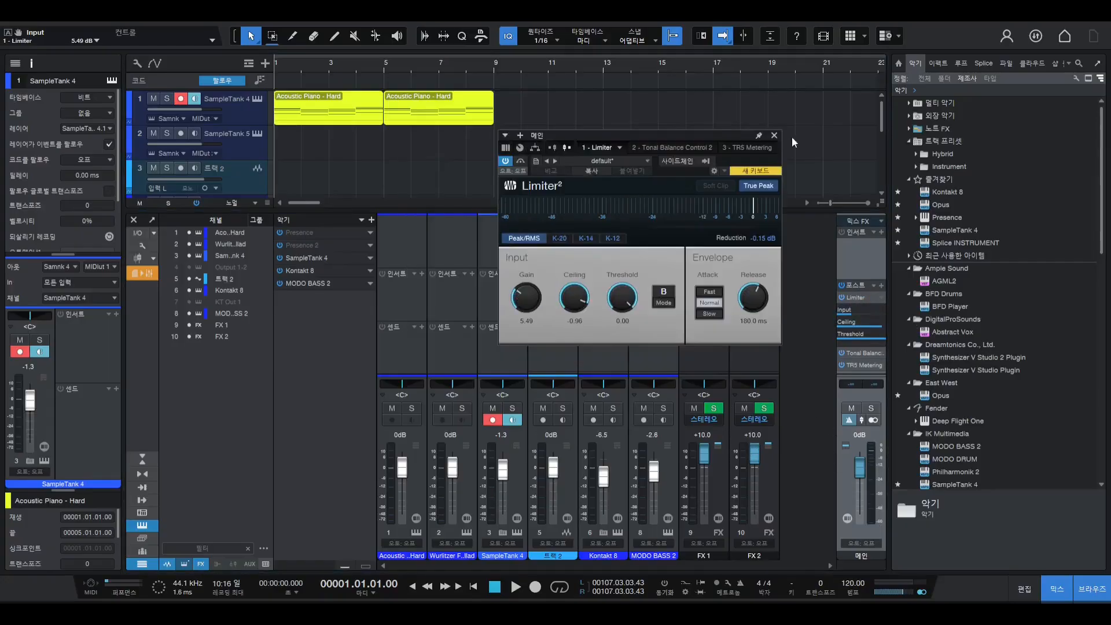
left_click(776, 135)
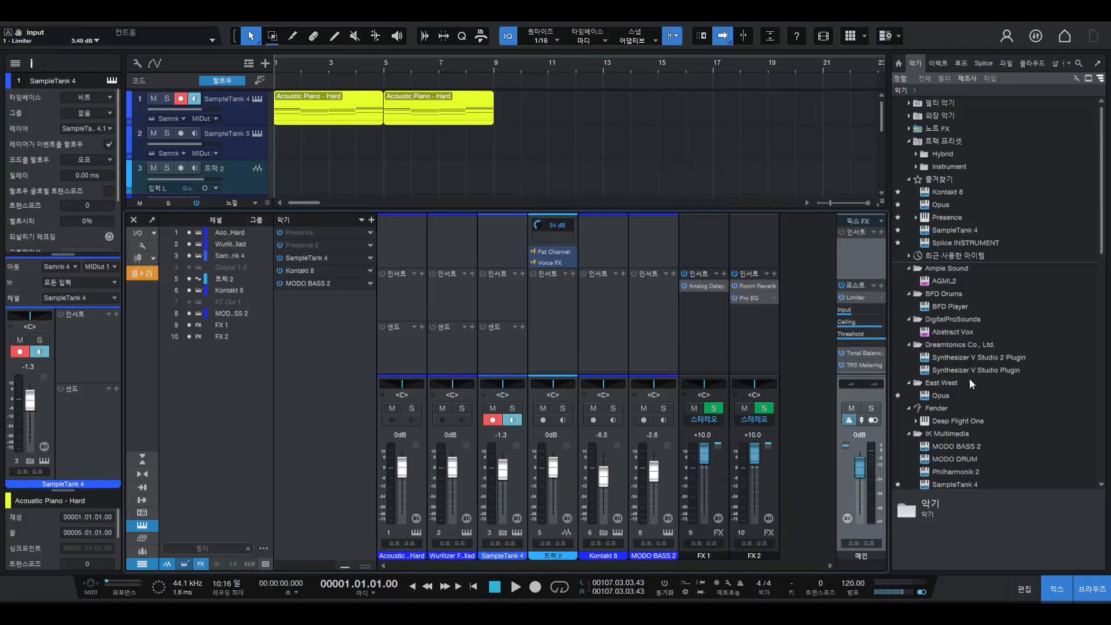
left_click(867, 352)
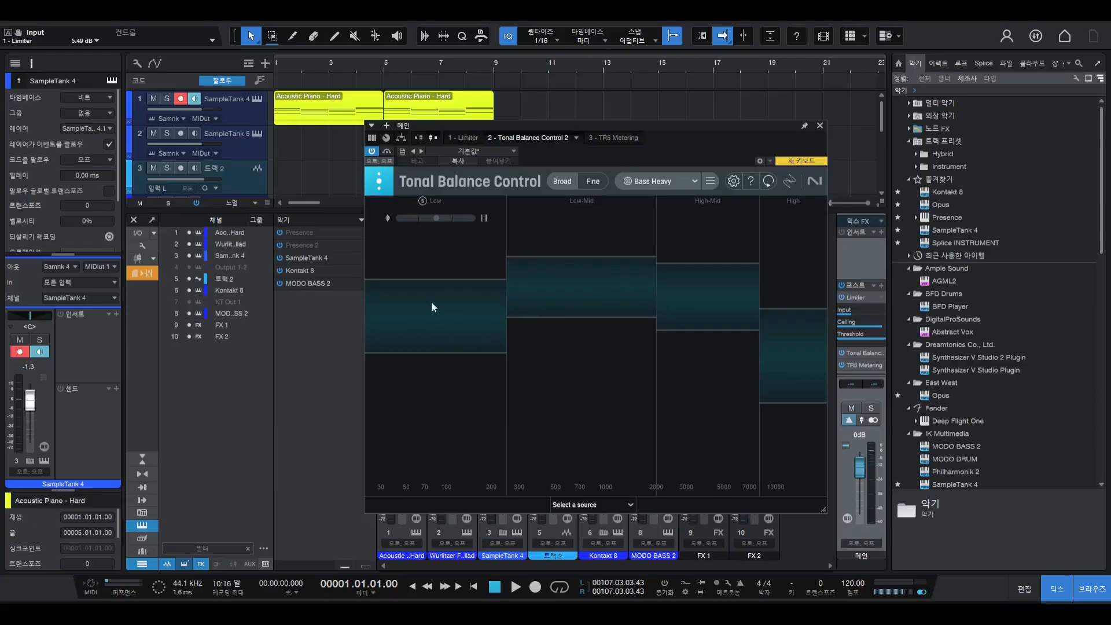
left_click(820, 126)
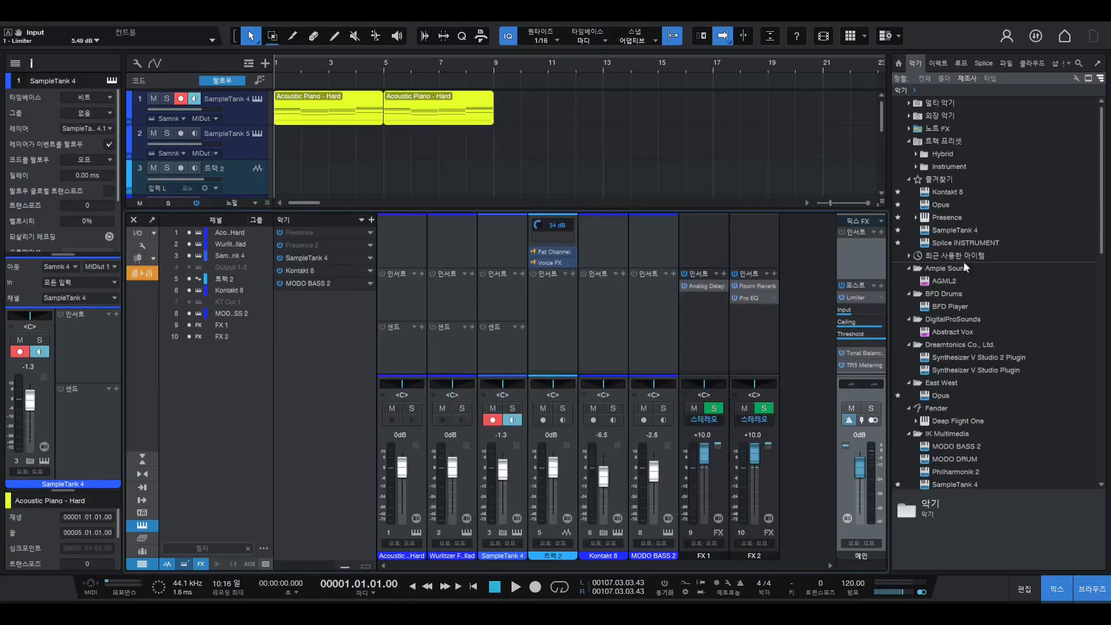
left_click(870, 366)
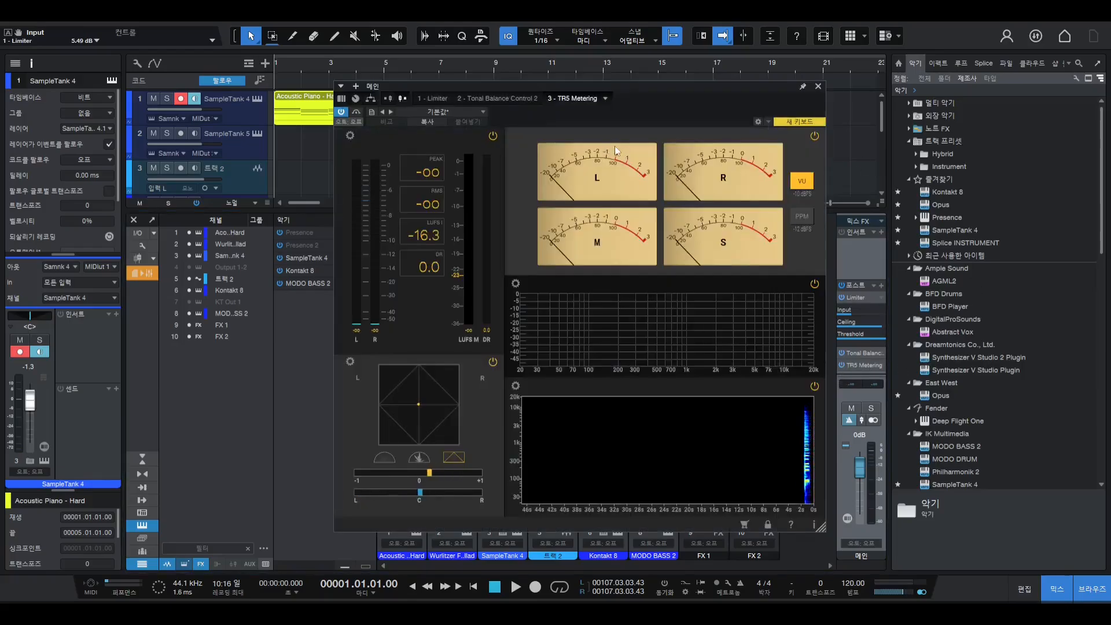
left_click_drag(635, 85, 607, 78)
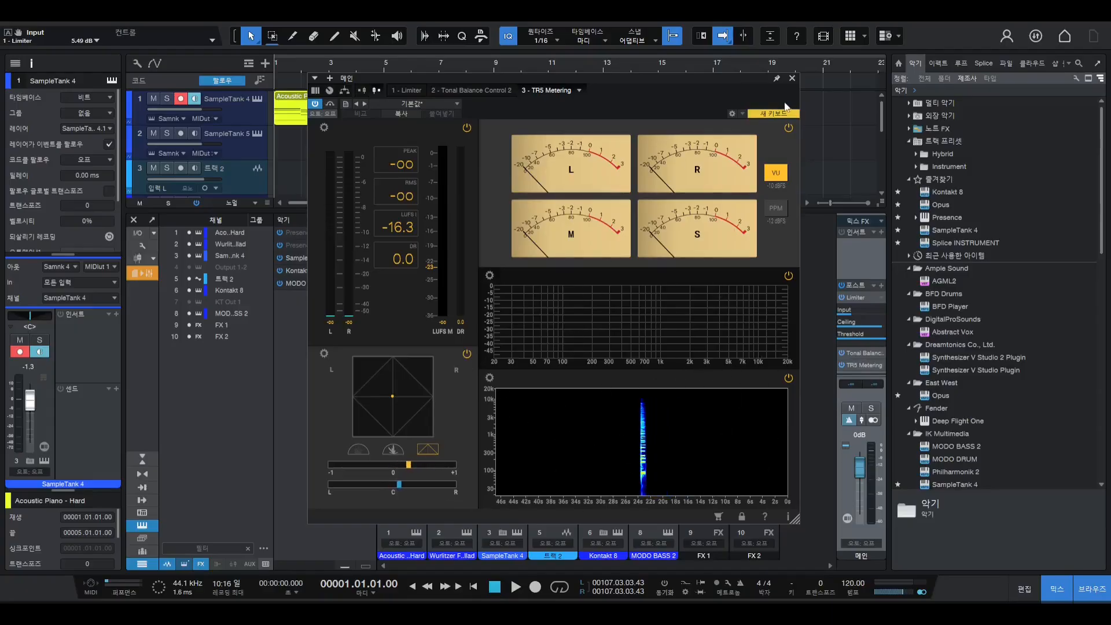
left_click(792, 78)
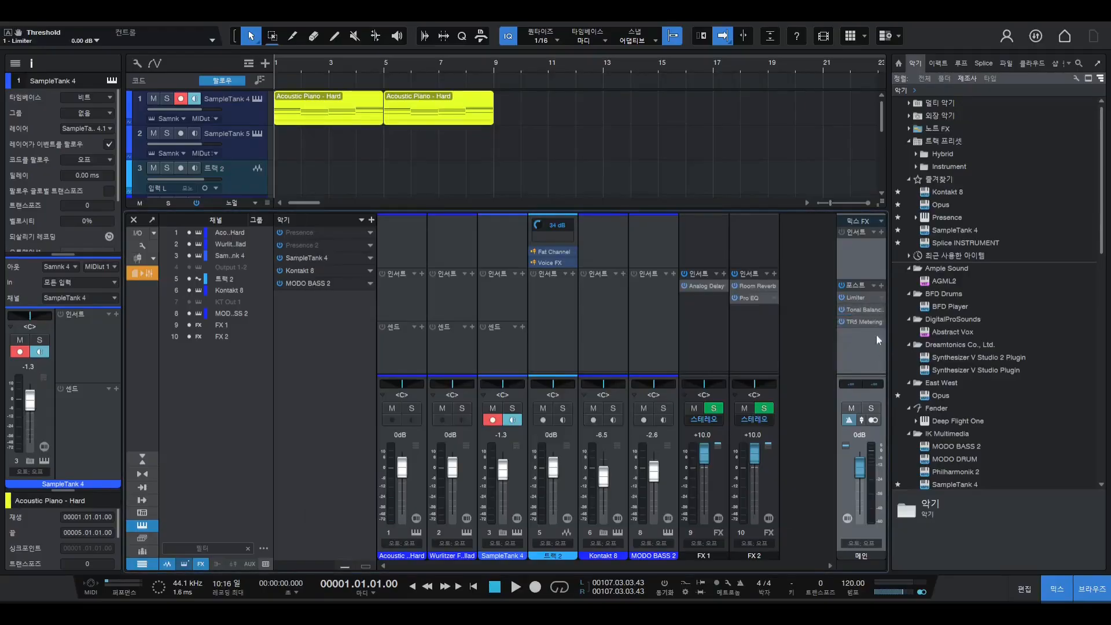
- Look over the FX 1 and FX 2 channels and examine the Analog Delay settings on FX 1
left_click(746, 331)
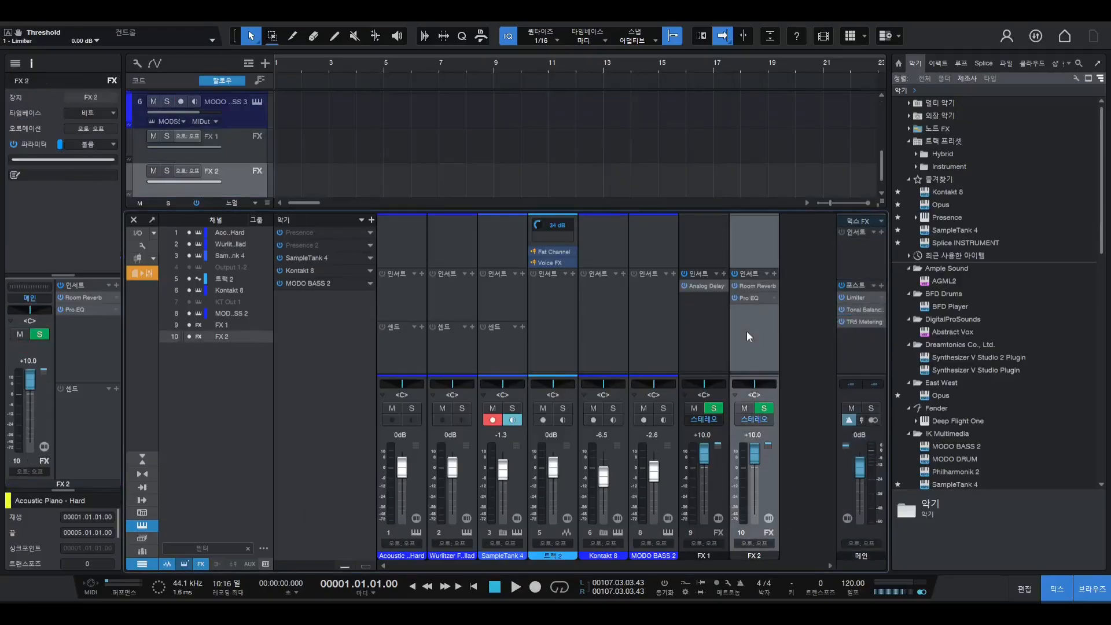
left_click(721, 351)
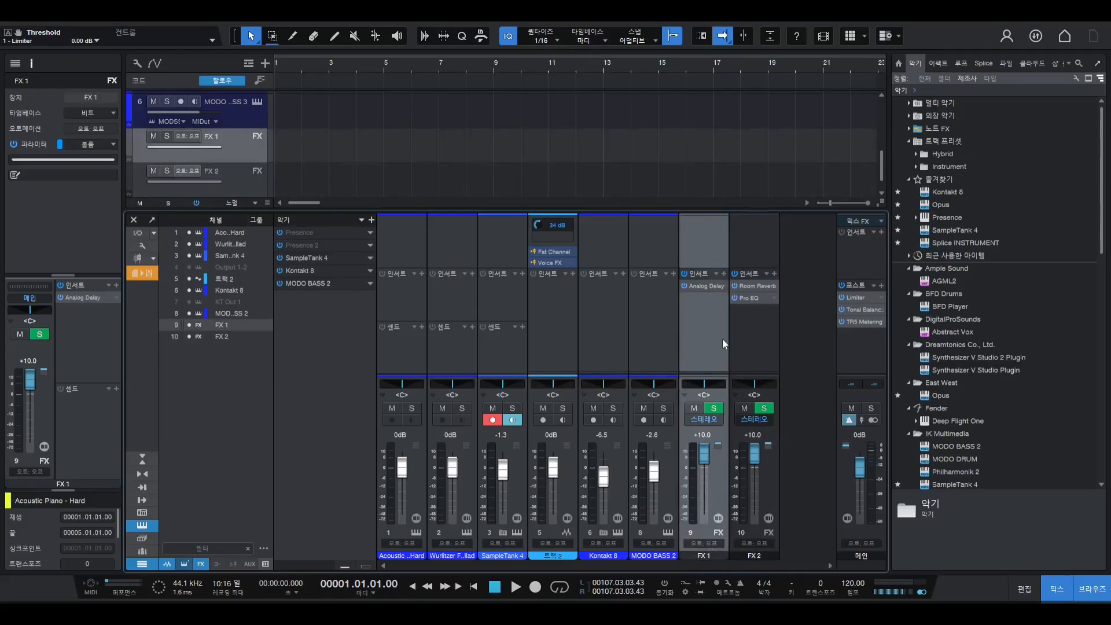
left_click(756, 339)
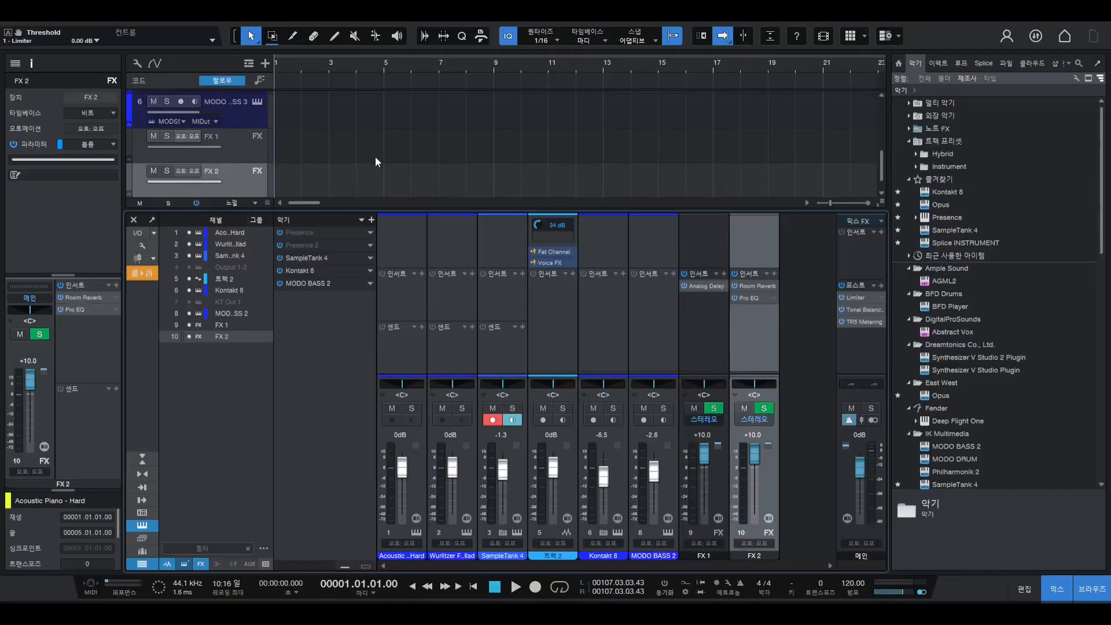
double_click(700, 286)
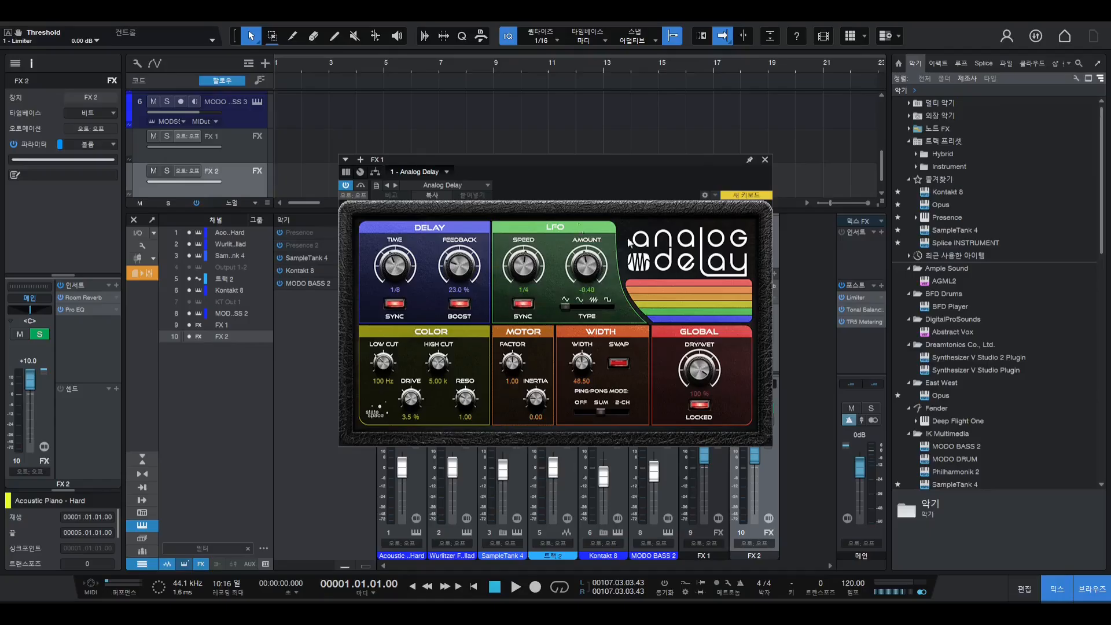
left_click(765, 160)
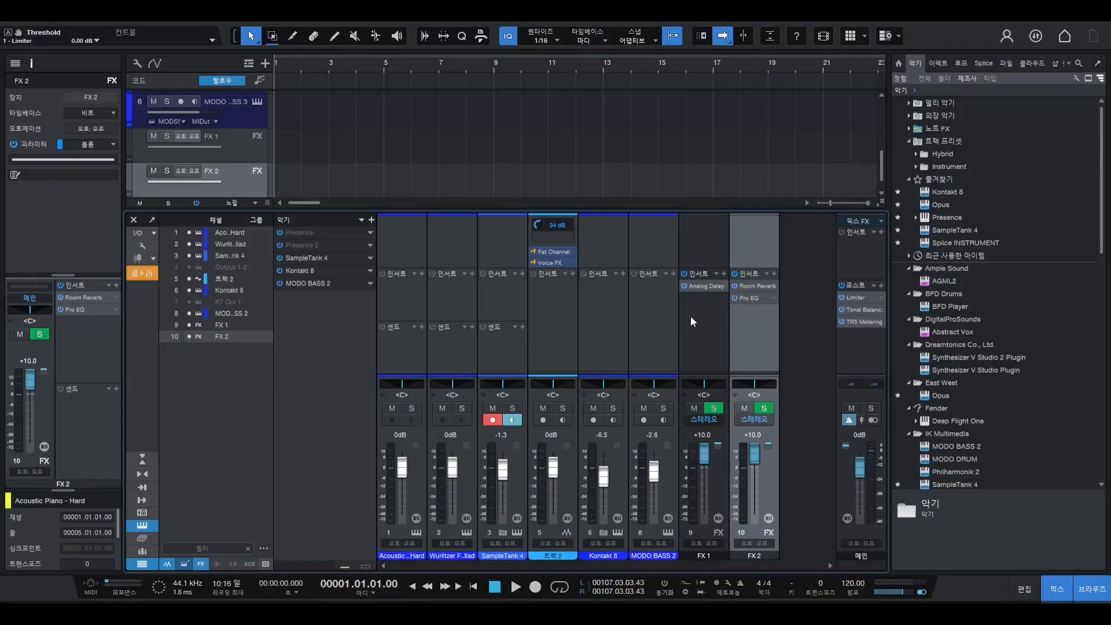
- Set the Length of the Room Reverb on the FX 2 channel to 1.50 s
left_click(760, 286)
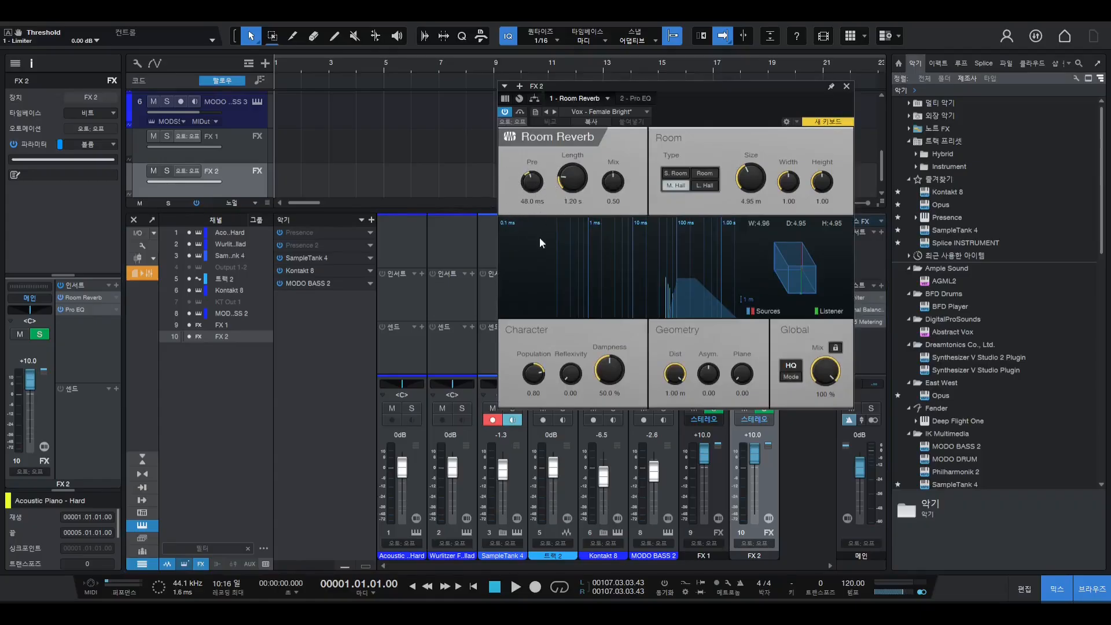
left_click_drag(574, 180, 574, 178)
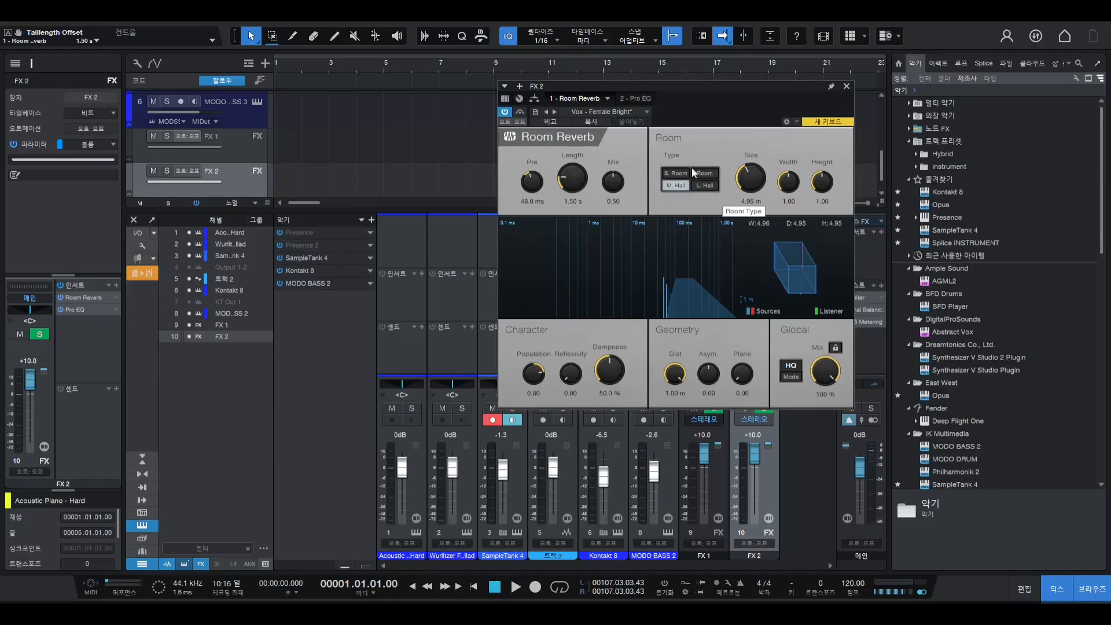
left_click(847, 87)
- Examine the Pro EQ filter curve and band settings on the FX 2 channel
left_click(745, 299)
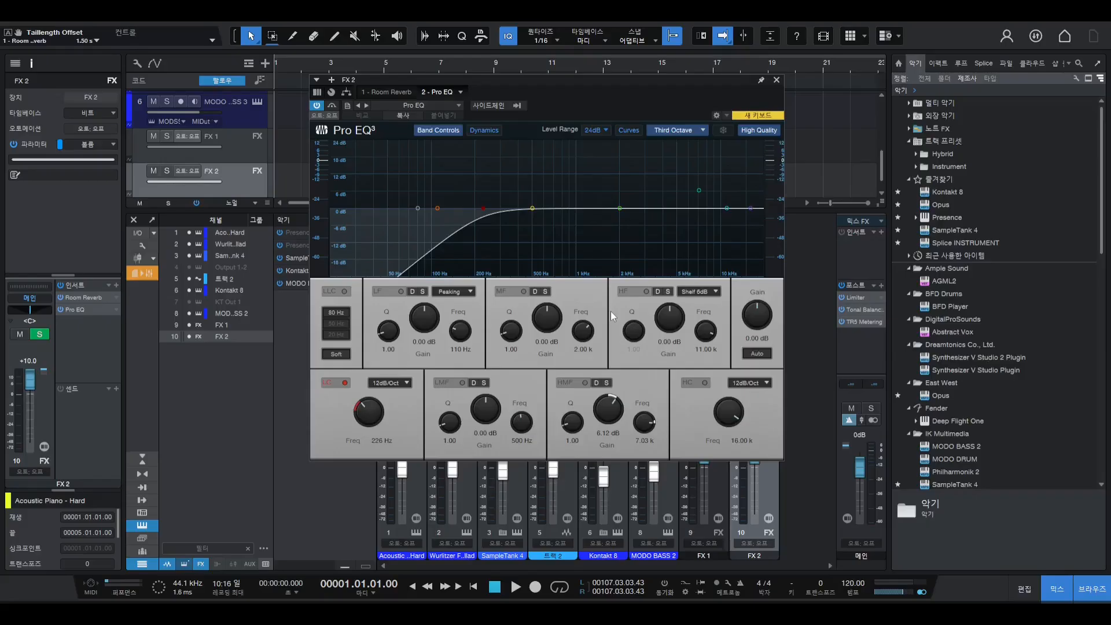
left_click(777, 80)
scroll(717, 125, "down", 2)
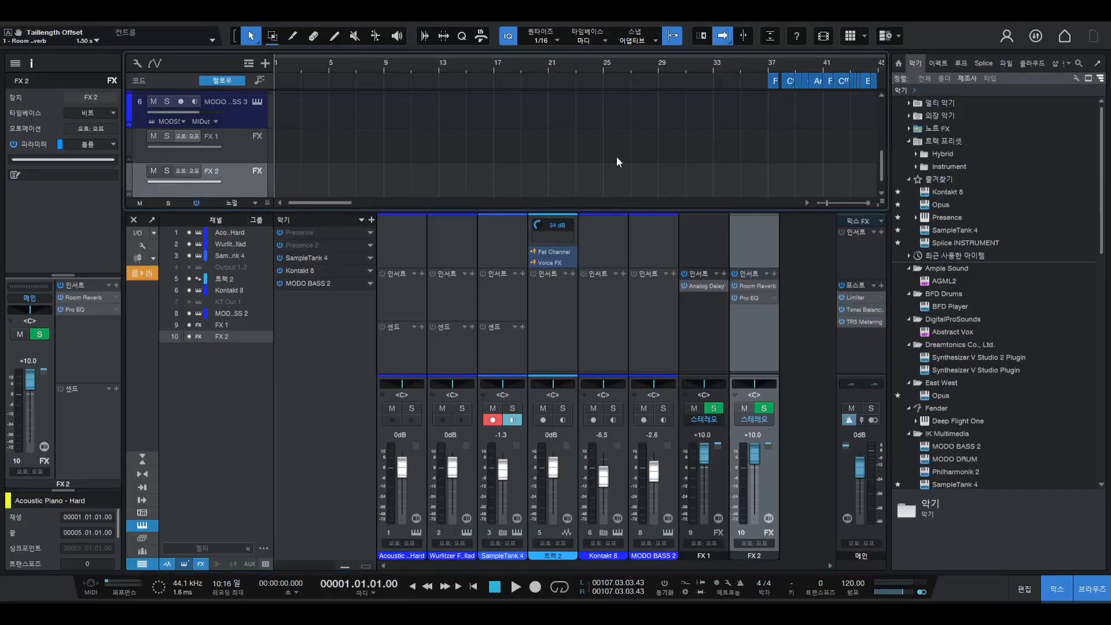
scroll(610, 155, "up", 2)
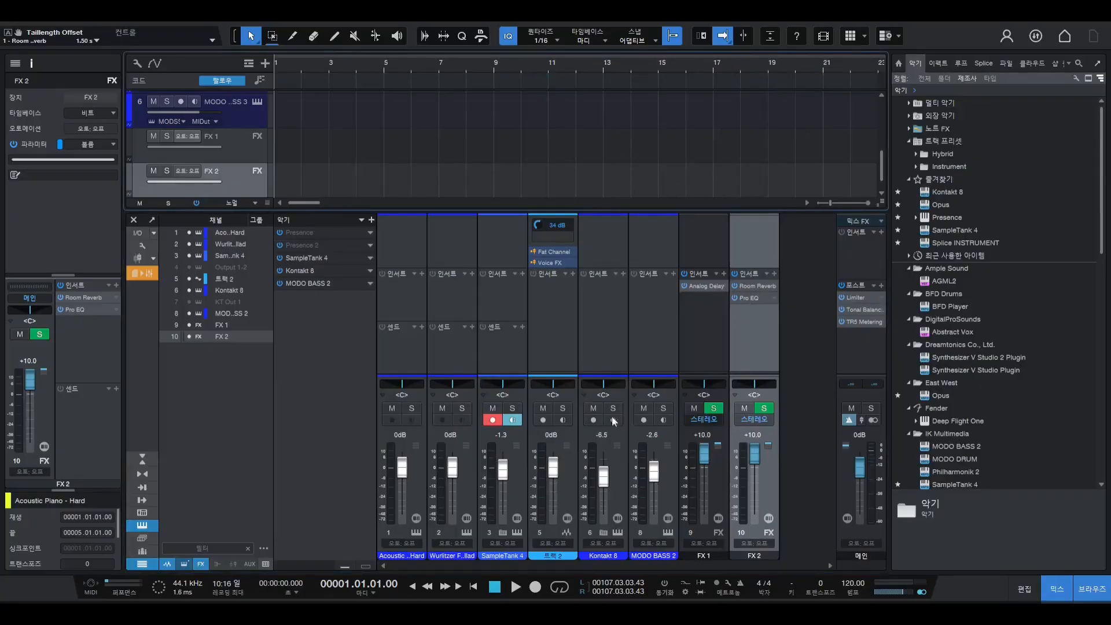
- Hide the mixer and select the first SampleTank 4 track in the arrangement
left_click(1058, 589)
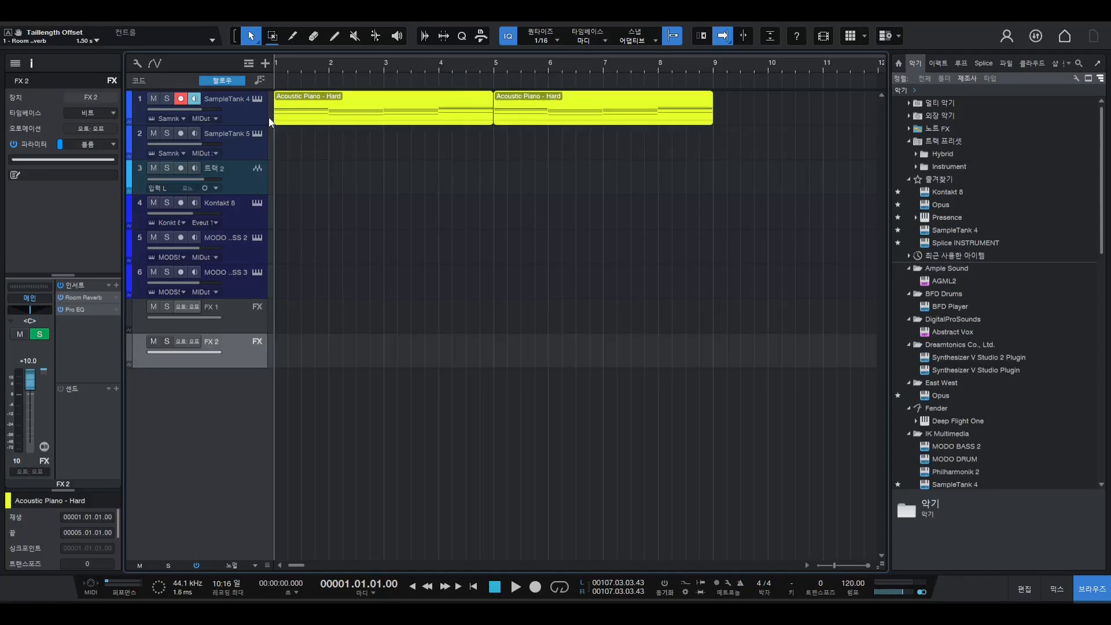
left_click(265, 118)
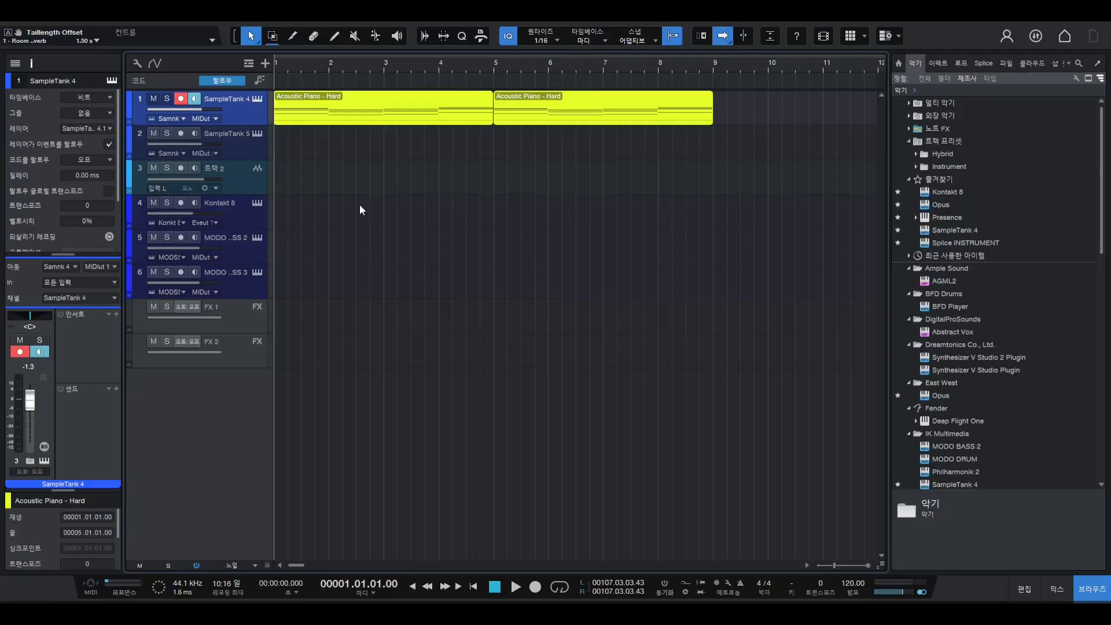
key("w")
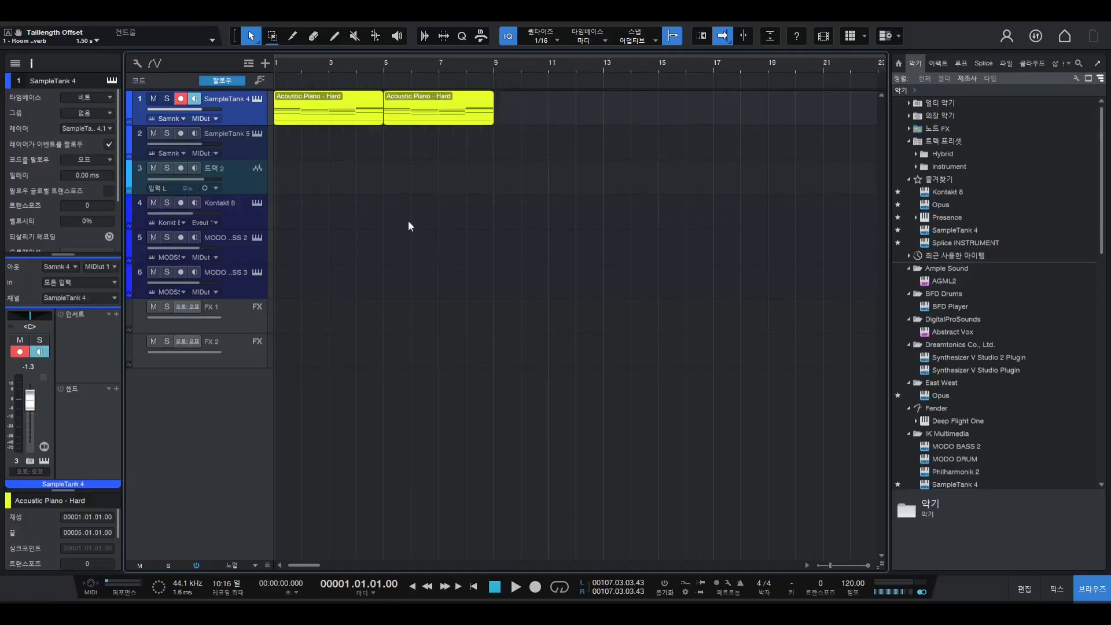
key("e")
key("w")
key("e")
key("w")
key("e")
key("w")
key("e")
key("w")
key("e")
key("w")
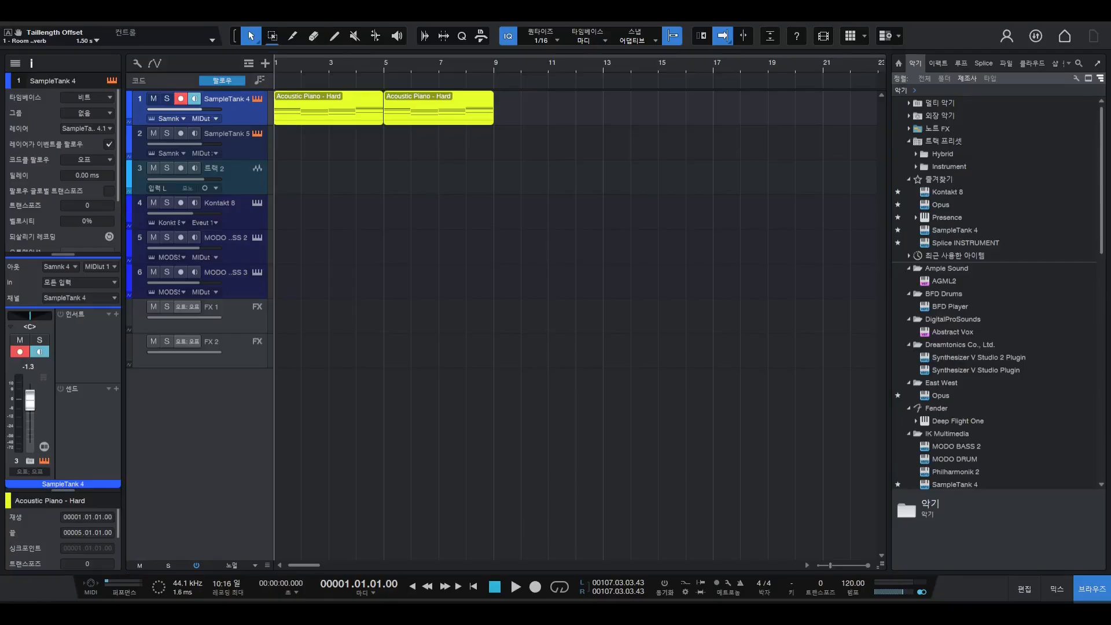
- Look through the sound library in the SampleTank 4 instrument window and close it
left_click_drag(1110, 35, 717, 60)
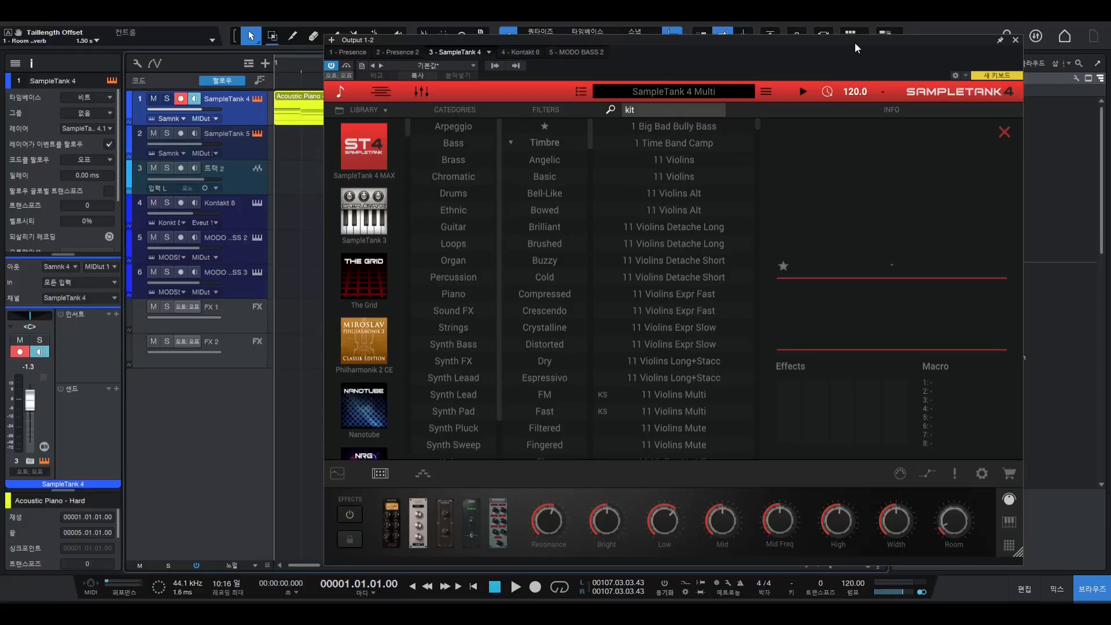
left_click_drag(856, 44, 769, 45)
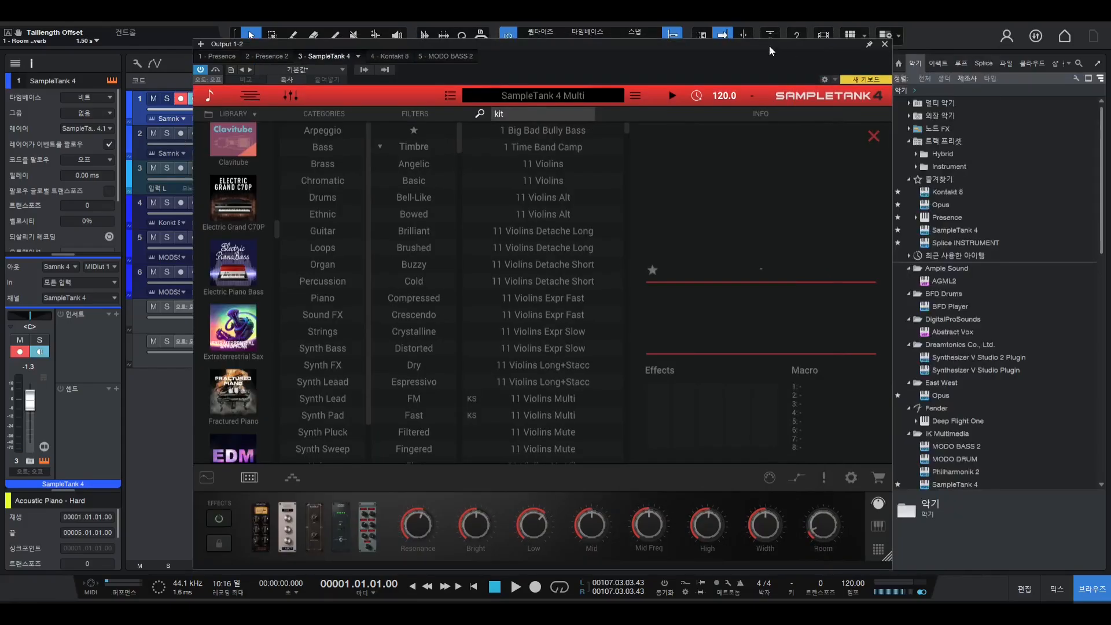
left_click(884, 44)
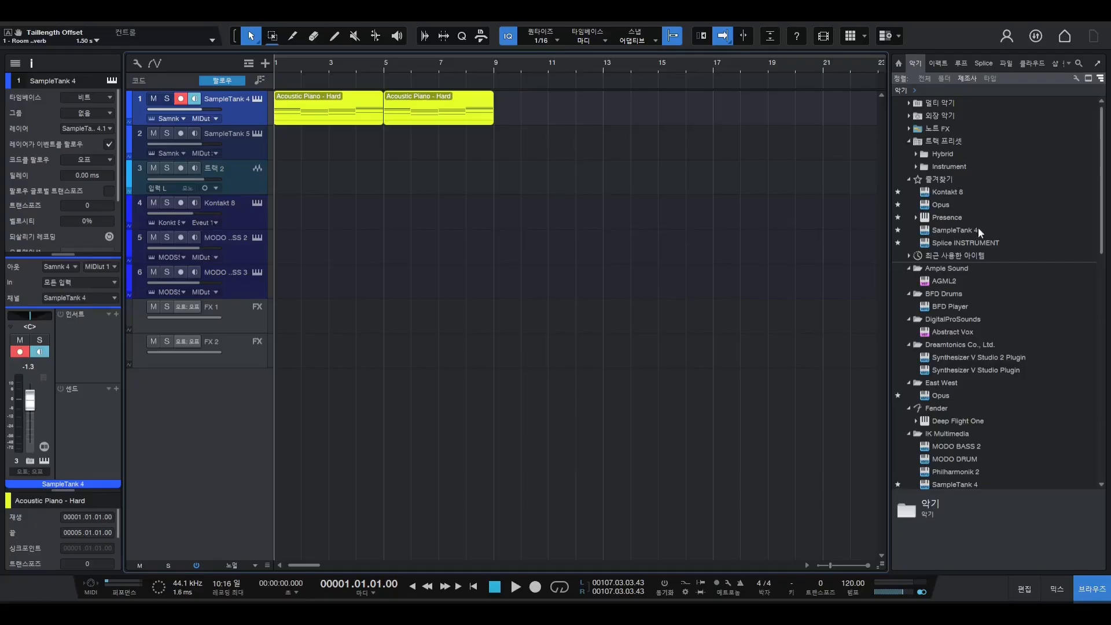
- Add an Opus instrument track from the favourites directly after the last MODO BASS track
left_click(947, 206)
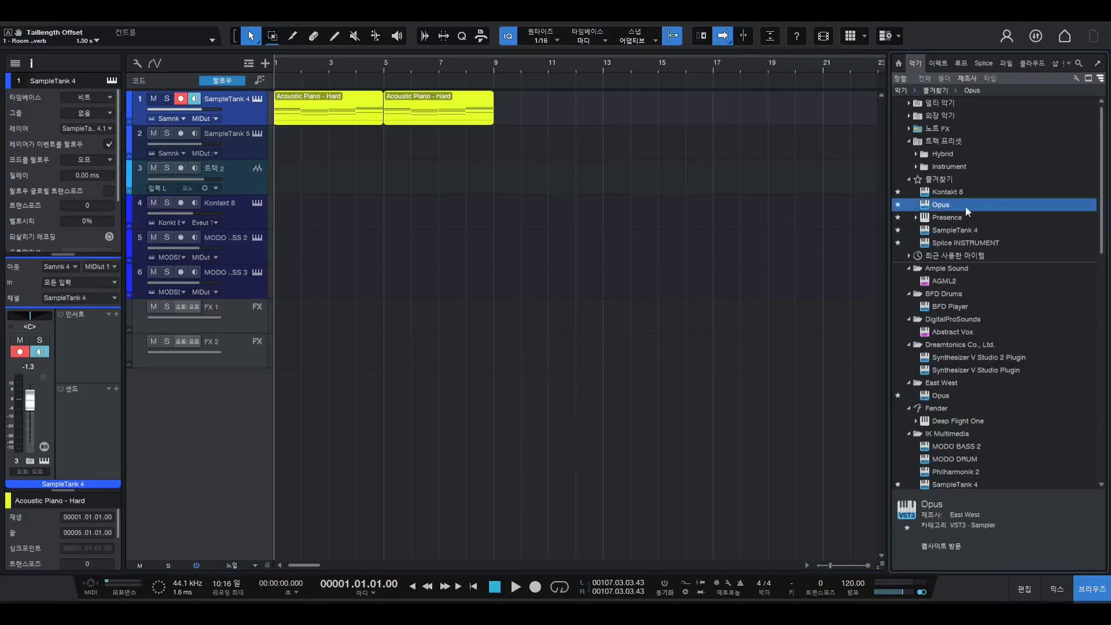
left_click_drag(964, 203, 434, 309)
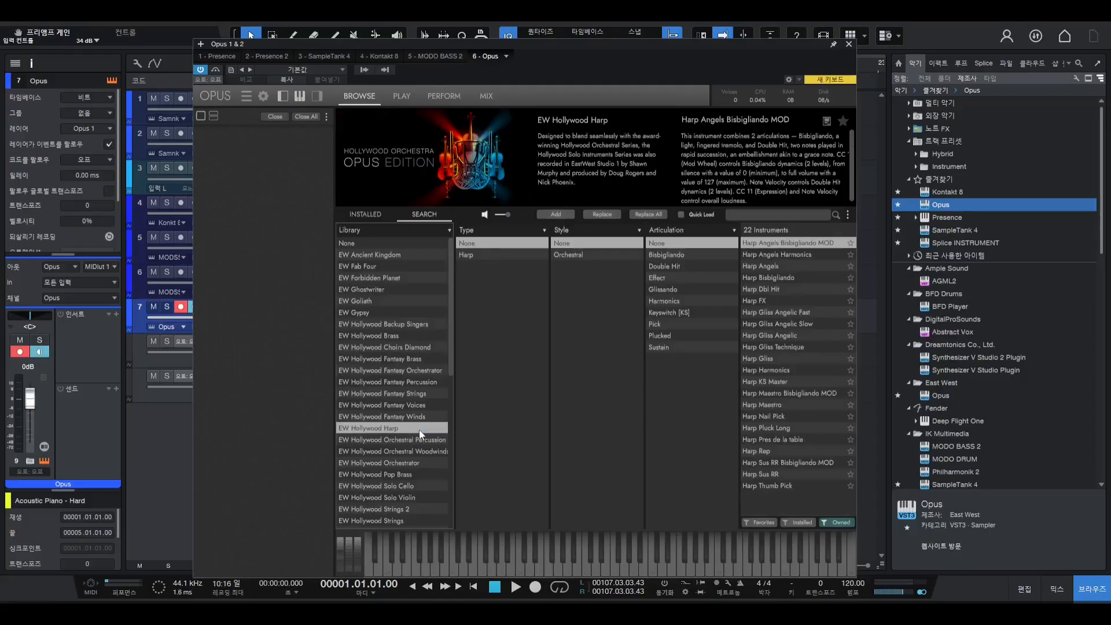
- Look through the Opus library list, including Hollywood Orchestral Woodwinds, Stormdrum 2 Pro, Hollywood Fantasy Brass, Orchestrator and Strings, and Hollywood Backup Singers
left_click(408, 451)
scroll(403, 374, "down", 10)
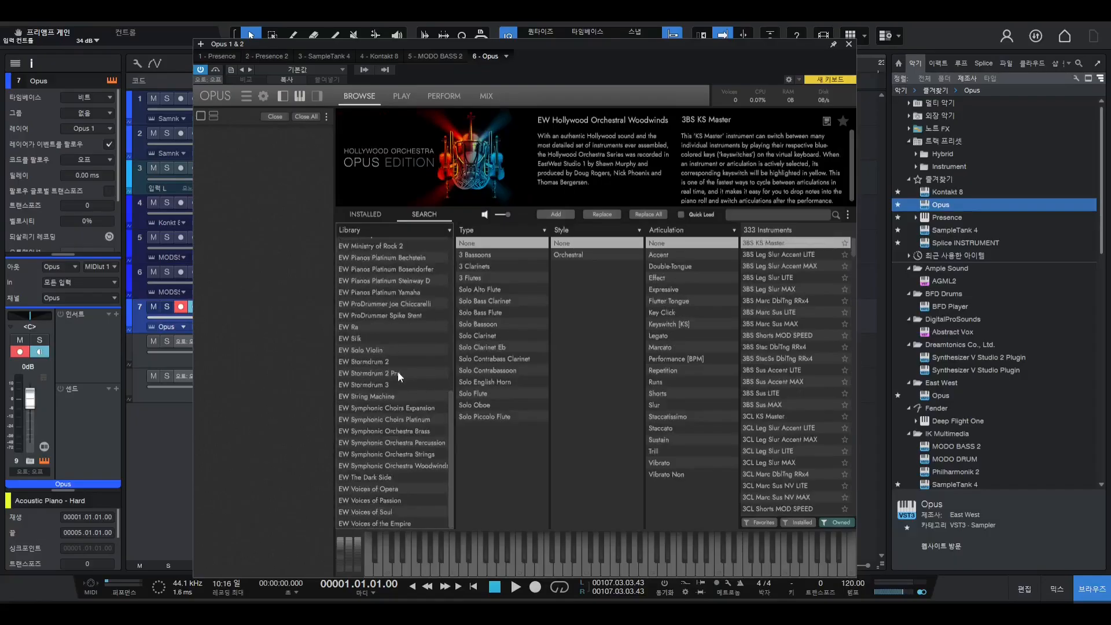
left_click(398, 374)
left_click(396, 270)
scroll(403, 345, "up", 10)
left_click(406, 359)
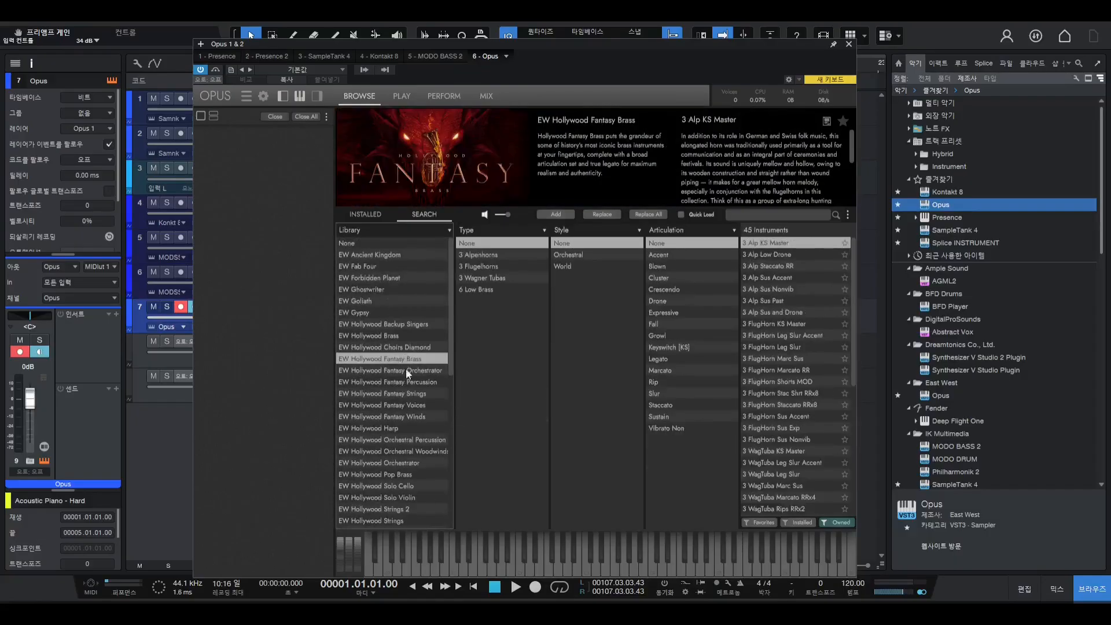
left_click(403, 382)
left_click(402, 324)
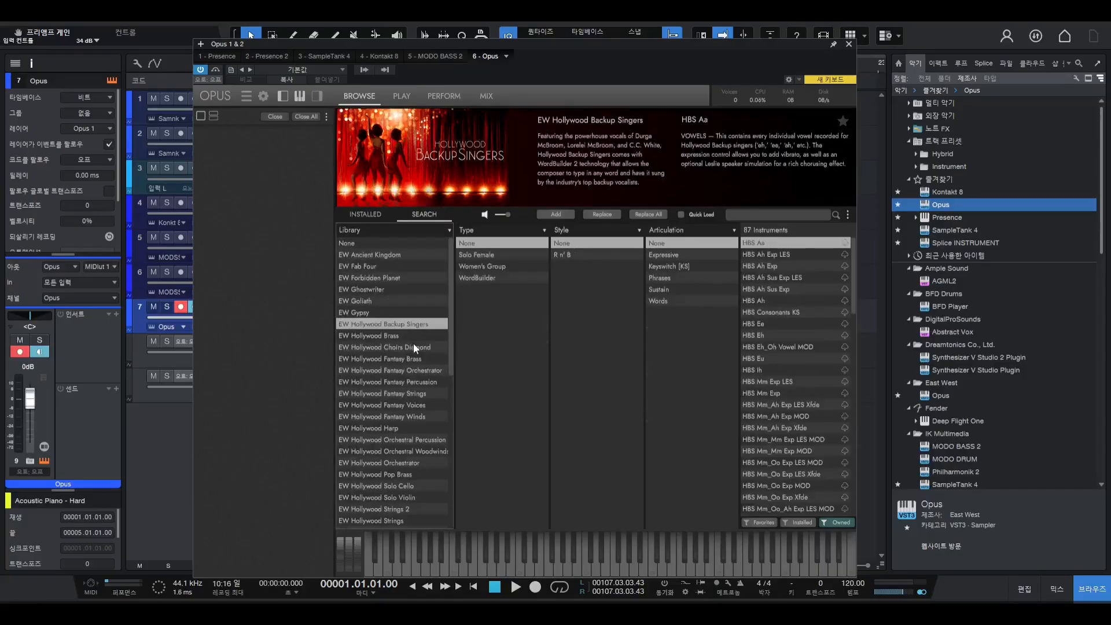
left_click(414, 370)
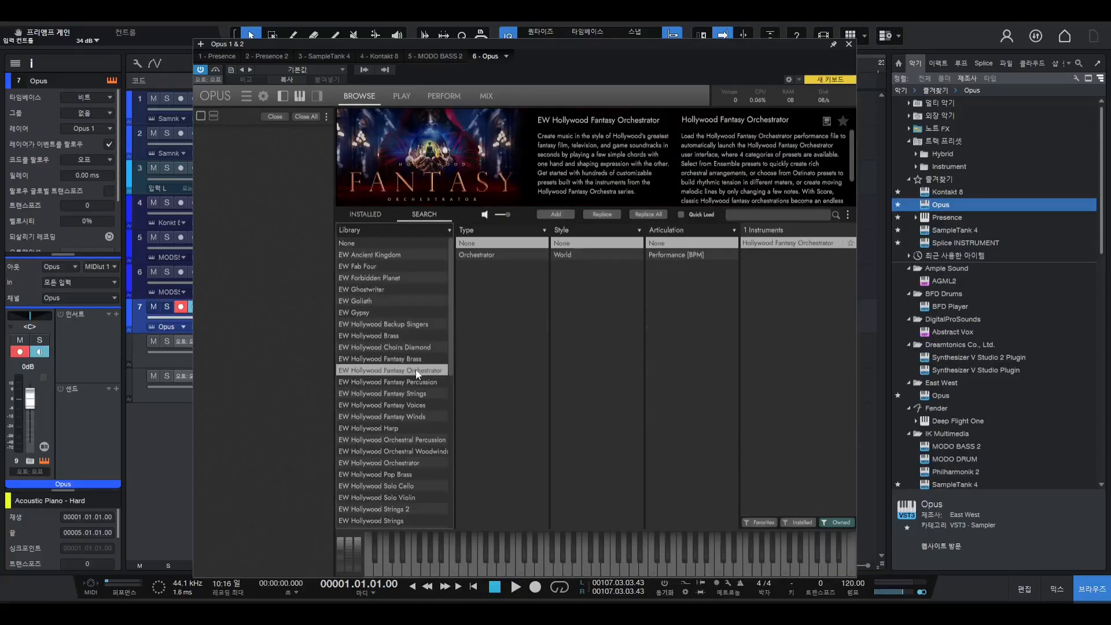
left_click(405, 347)
left_click(408, 394)
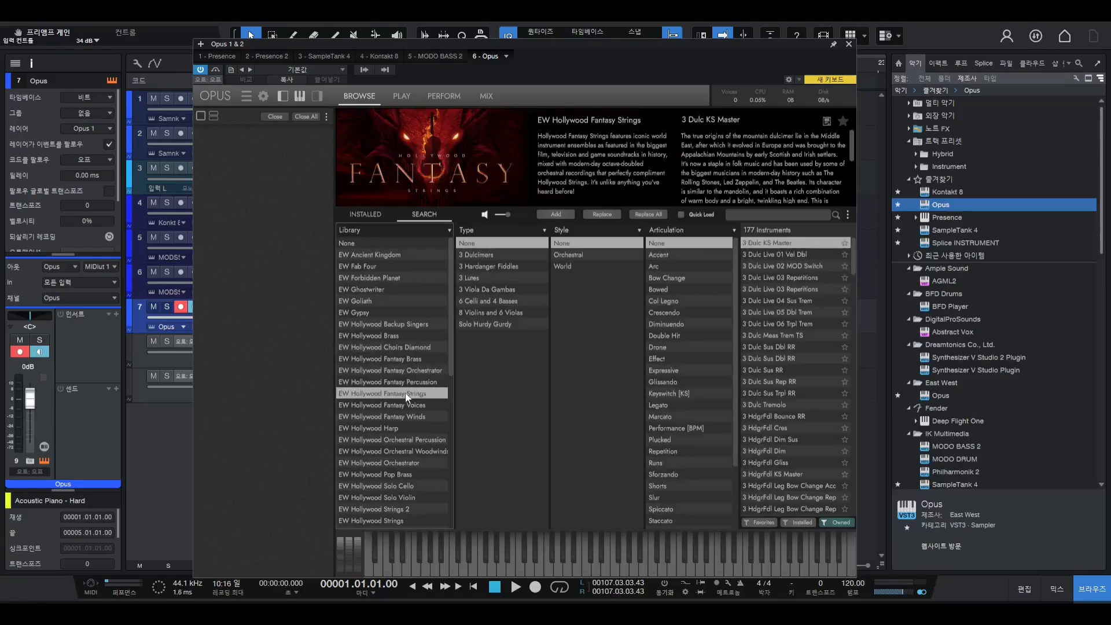
left_click(382, 290)
left_click(402, 322)
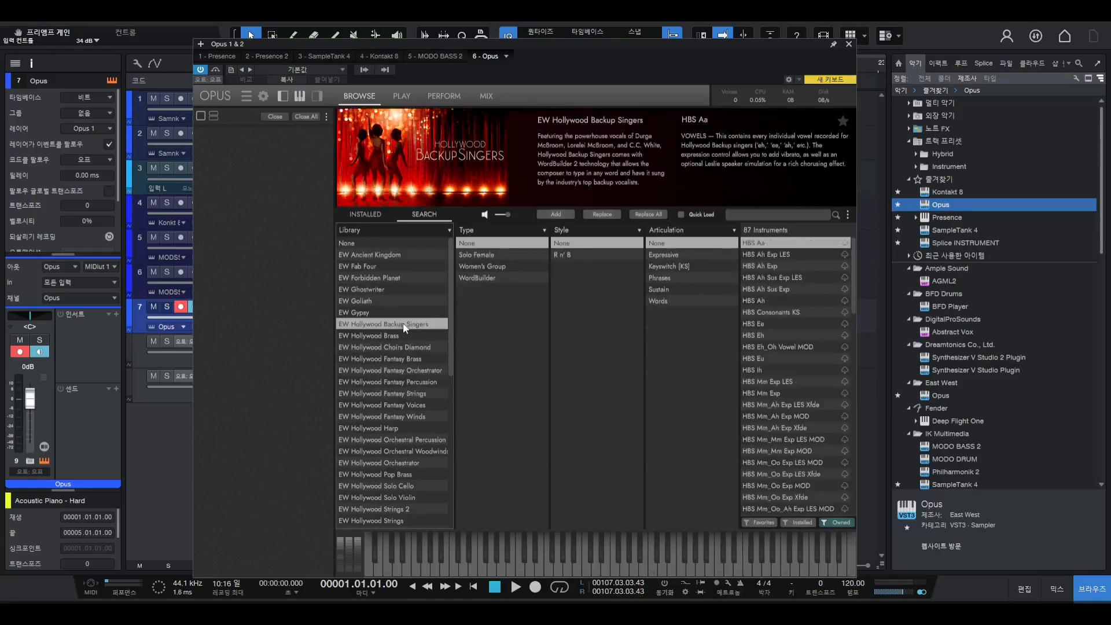
- Browse further Opus libraries, including Hollywood Choirs Diamond, Hollywood Solo Violin, Ministry of Rock 2 and Hollywood Strings
left_click(406, 346)
scroll(412, 393, "down", 2)
left_click(422, 429)
scroll(413, 438, "down", 4)
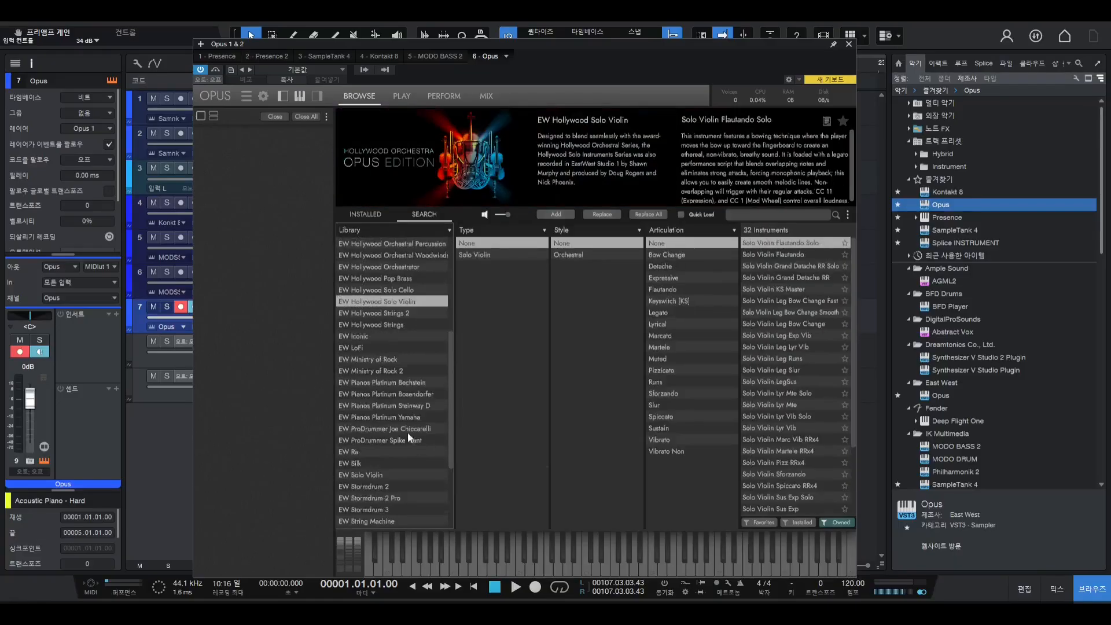
left_click(405, 416)
left_click(394, 371)
left_click(393, 325)
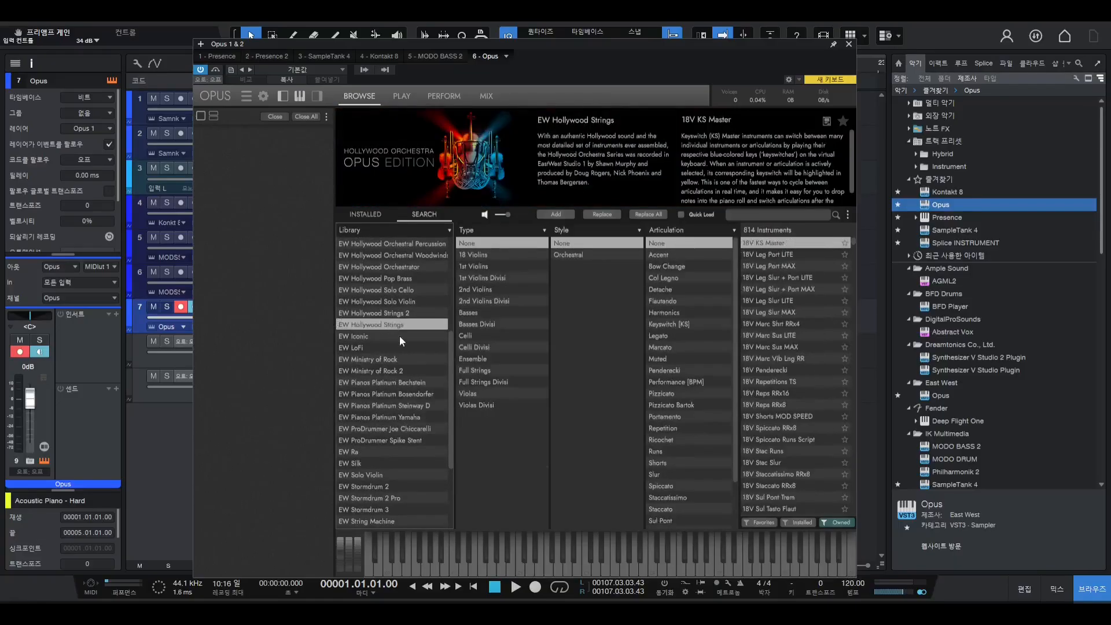
- Check the Hollywood Fantasy Percussion, Hollywood Backup Singers, Goliath and Hollywood Fantasy Brass libraries in Opus, then close the instrument window
scroll(400, 337, "up", 6)
left_click(408, 382)
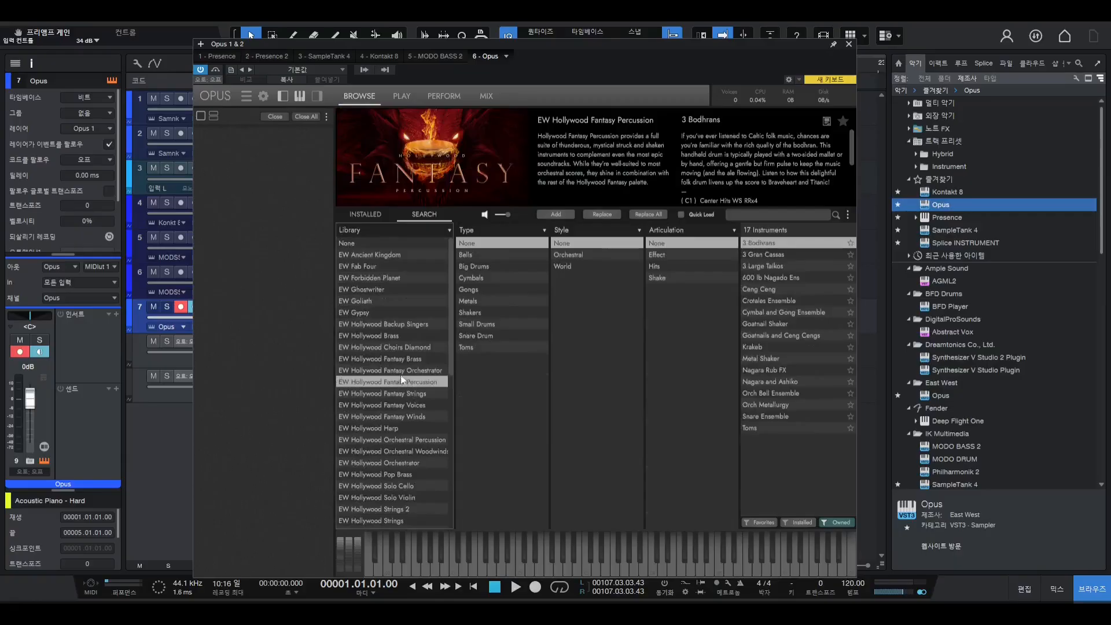
left_click(429, 325)
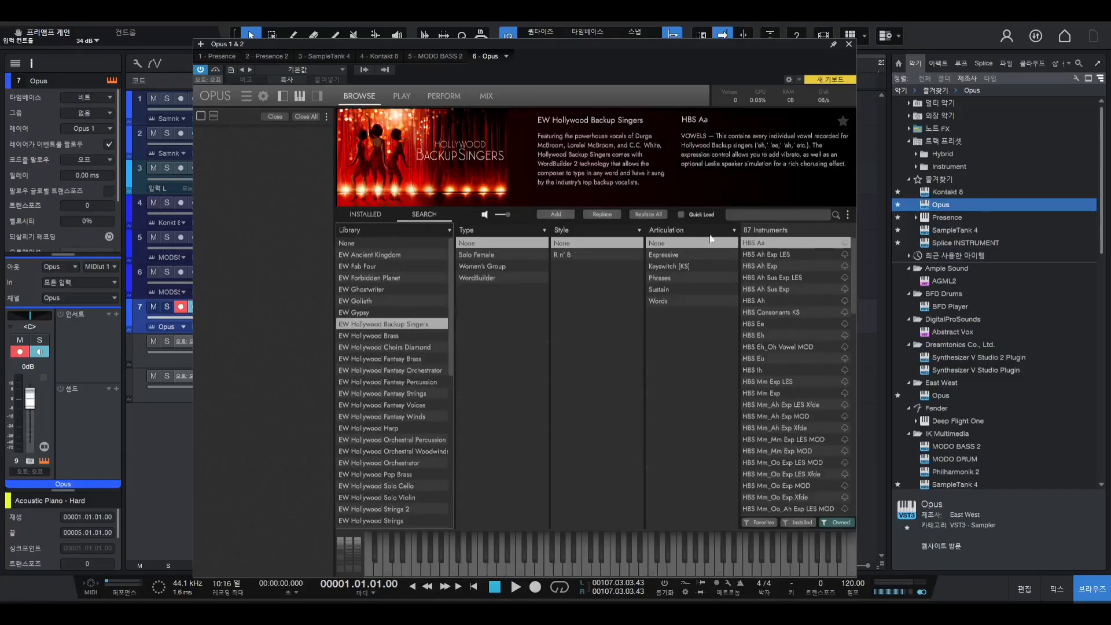
left_click(383, 301)
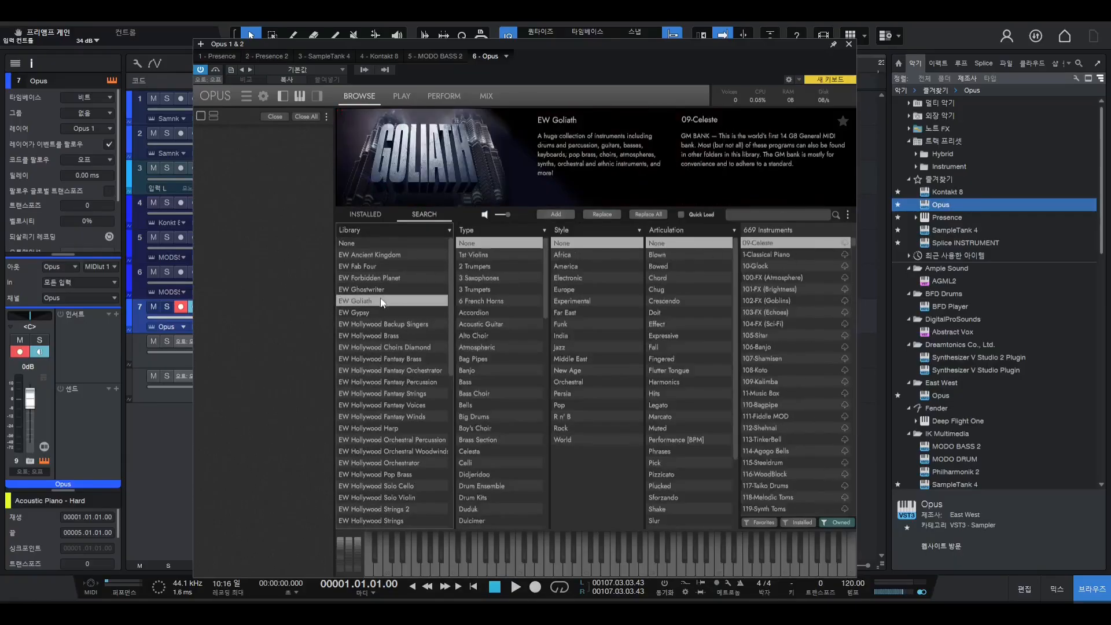
left_click(387, 359)
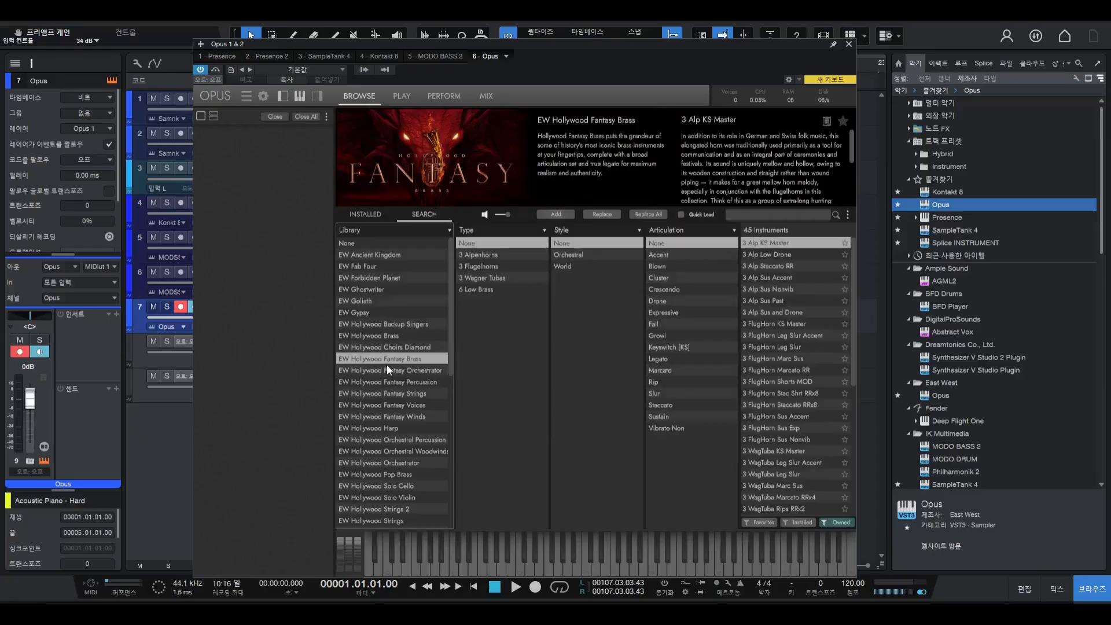
left_click(849, 45)
- Open the first SampleTank 4 instrument, view the sound-editing parameters of Grand Piano 1 Pop, and close it
left_click(252, 119)
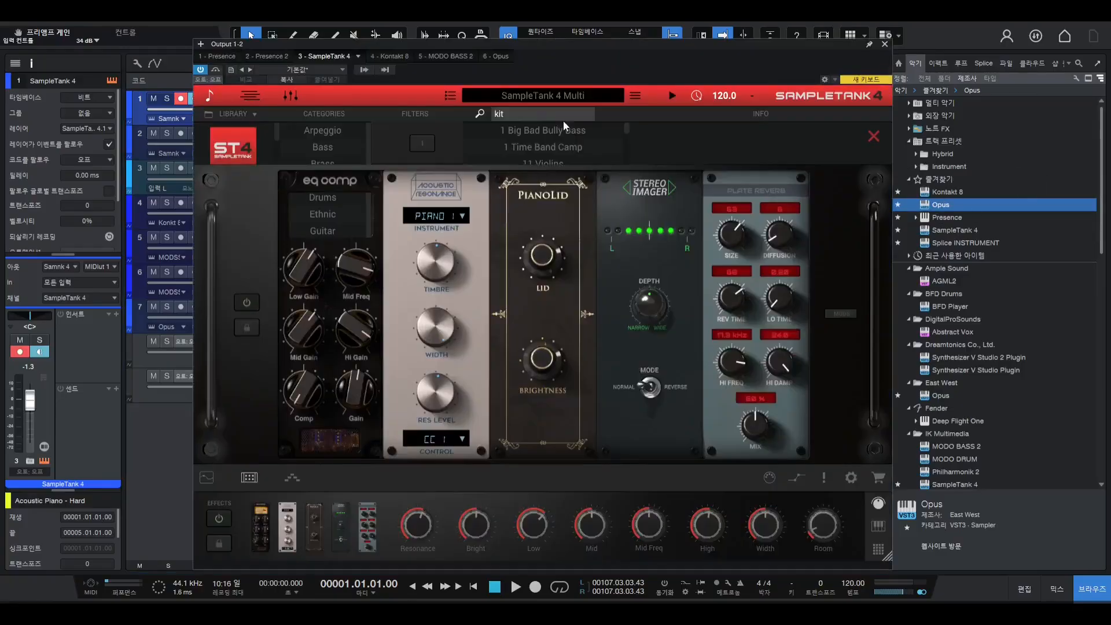
left_click(209, 481)
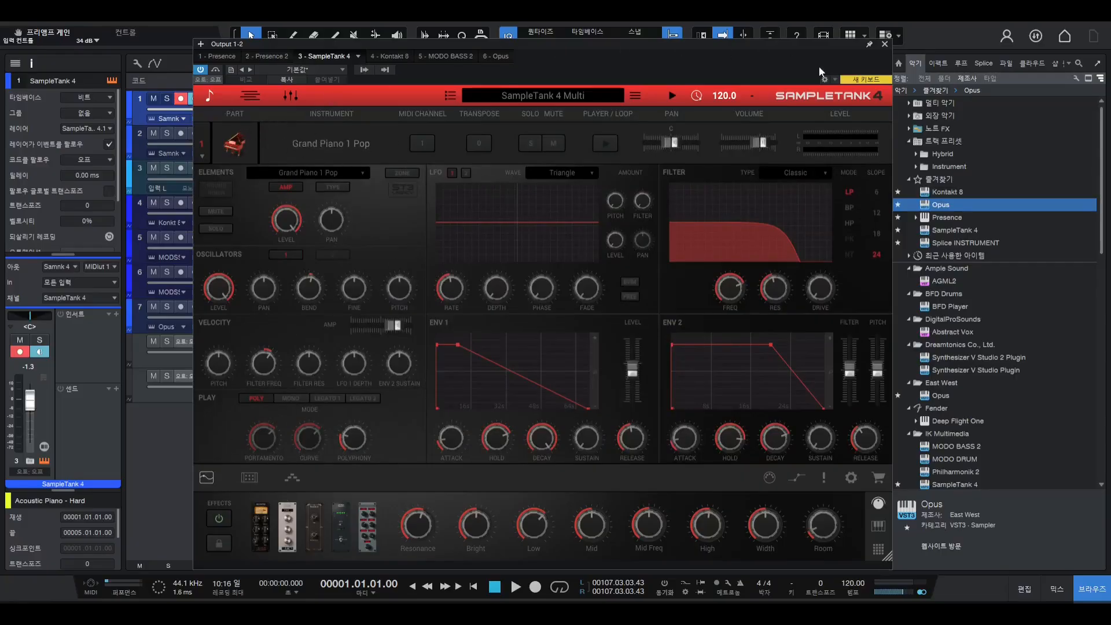
left_click(884, 44)
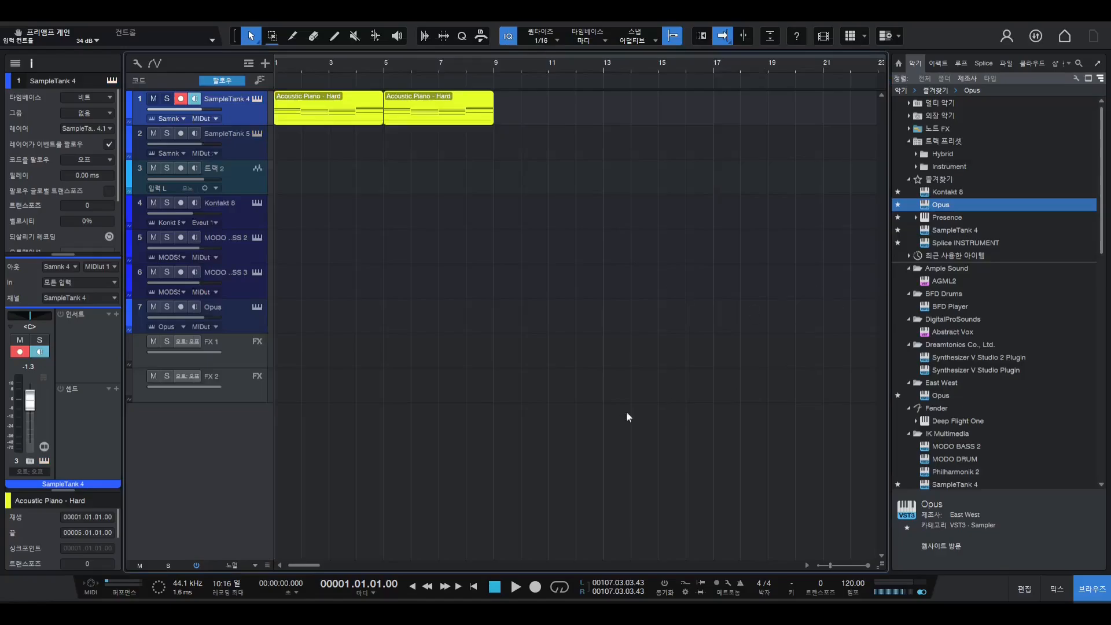
- Look through the installed effect plug-ins by vendor, including the IK Multimedia TR5 series
scroll(967, 416, "down", 1)
left_click(936, 66)
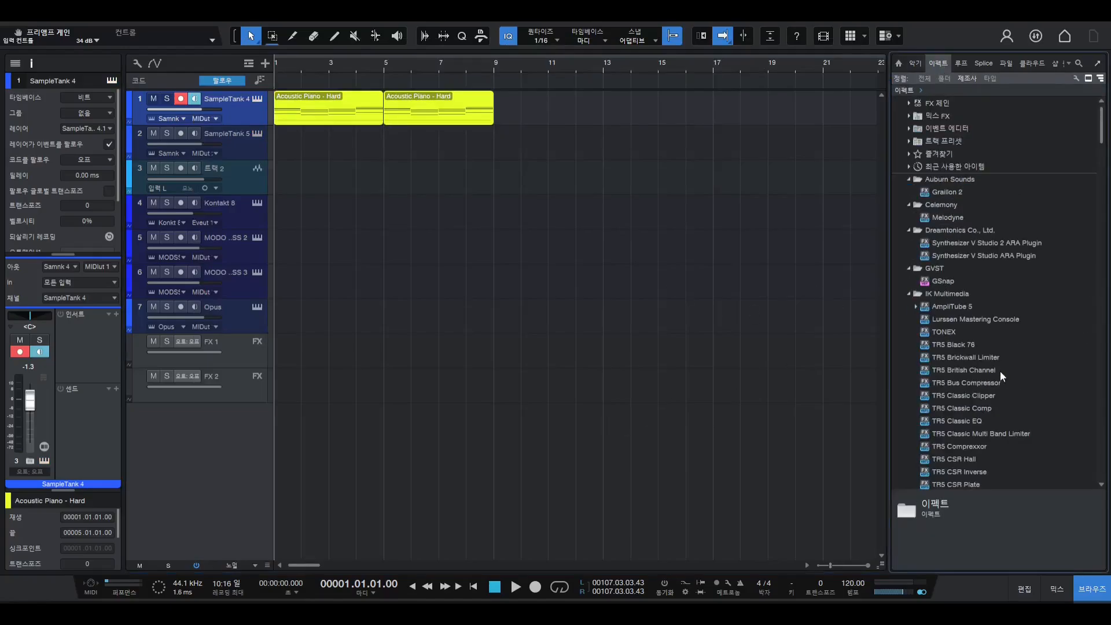
scroll(1002, 375, "down", 4)
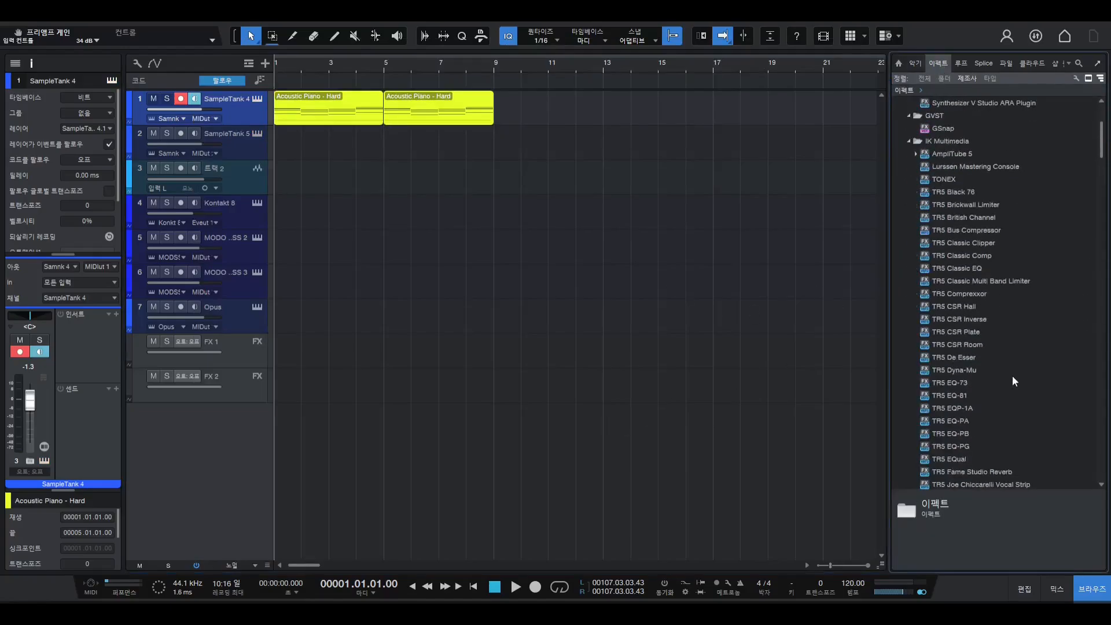
scroll(1017, 378, "down", 5)
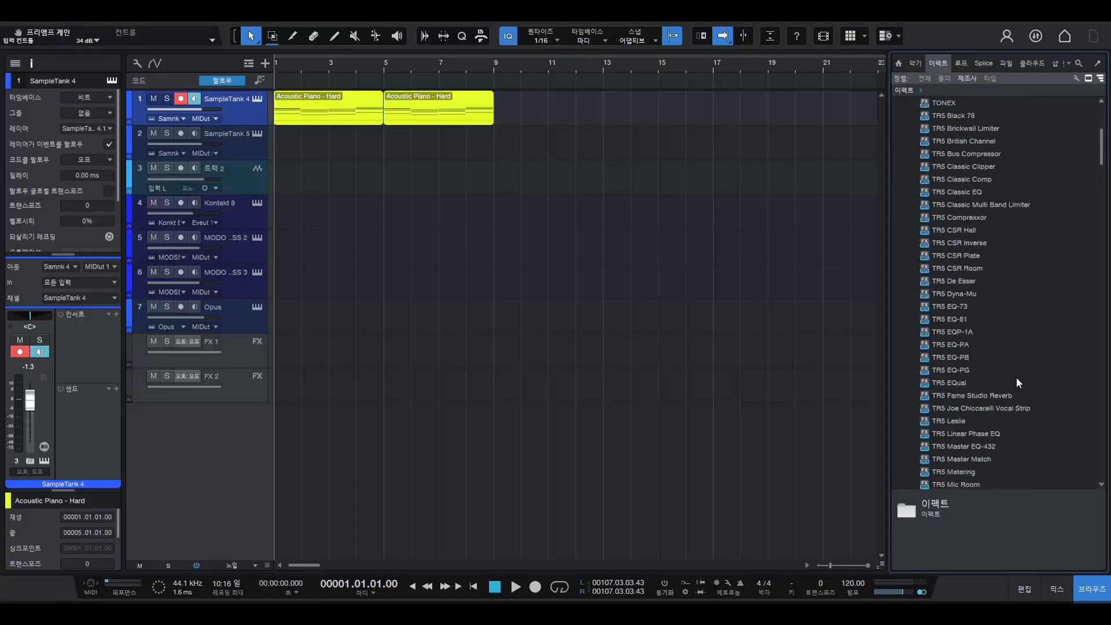
scroll(1017, 378, "down", 6)
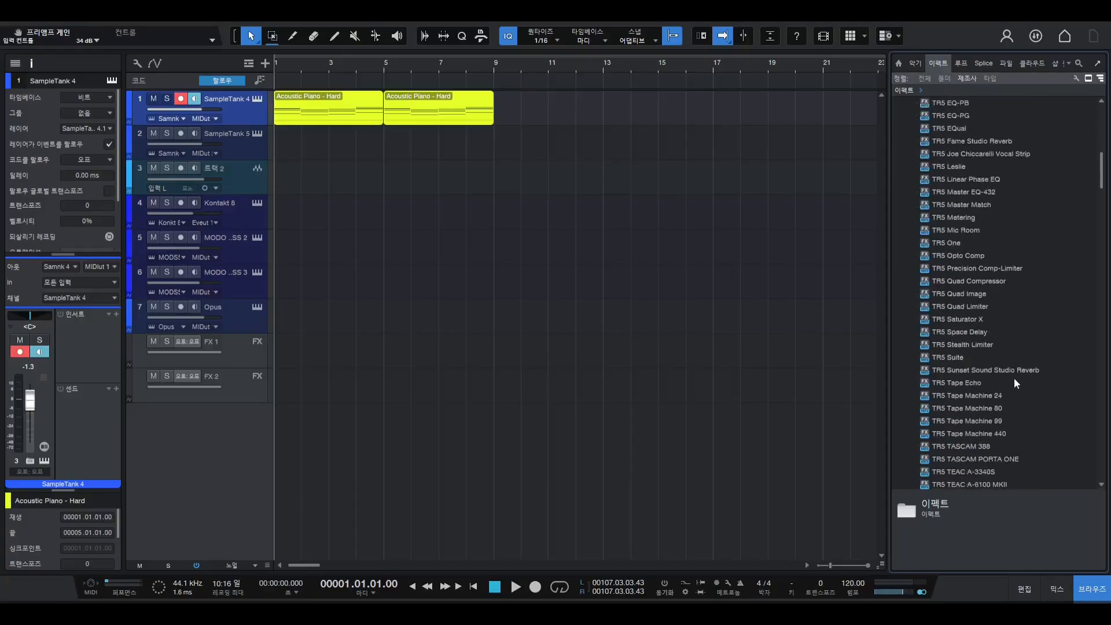
left_click_drag(1102, 186, 1100, 130)
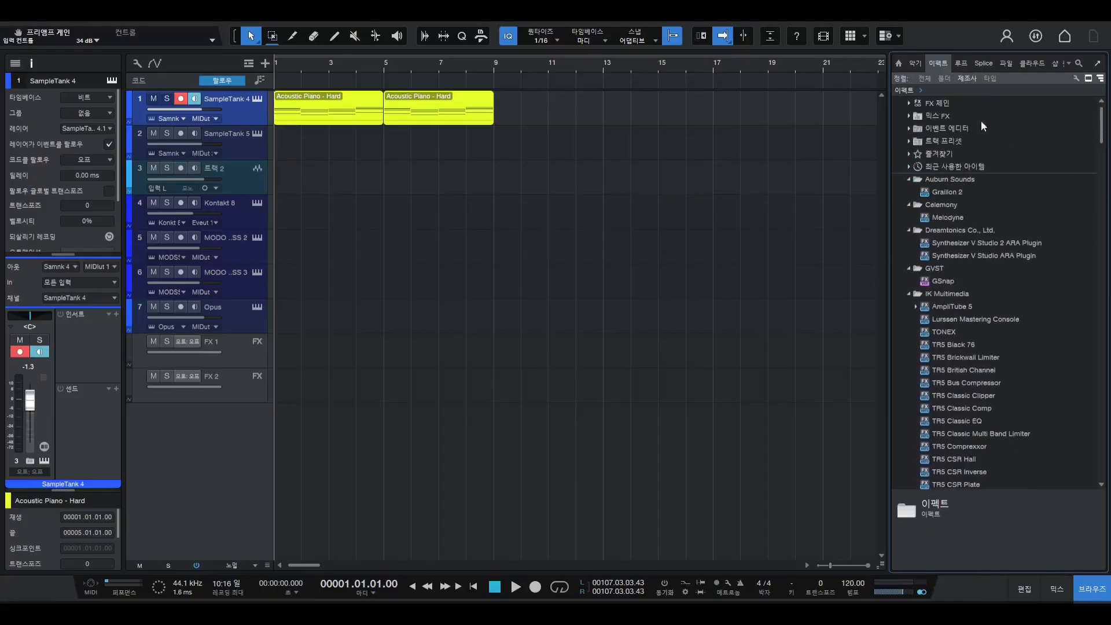
- Look through the installed virtual instruments by vendor, from Ample Sound down to PreSonus
left_click(919, 64)
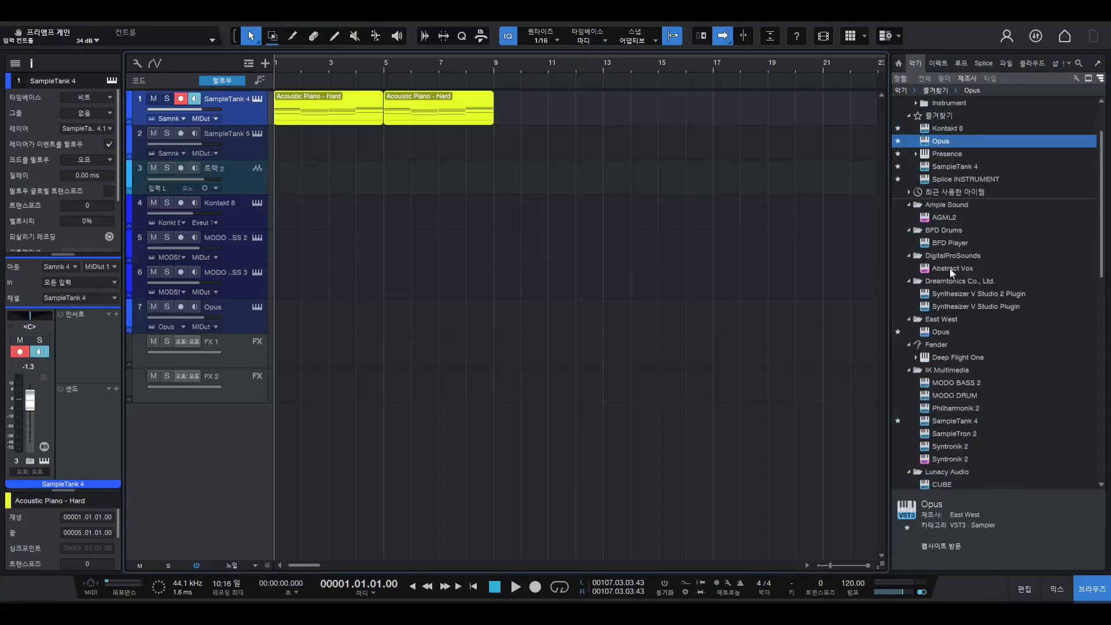
scroll(970, 398, "down", 1)
scroll(971, 395, "up", 1)
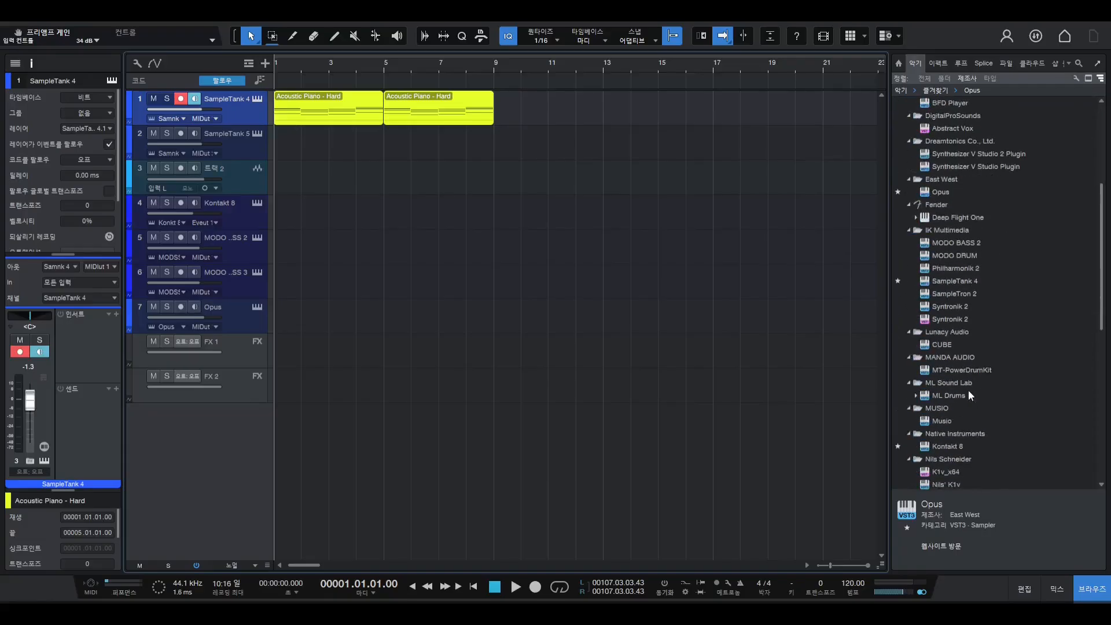
scroll(1007, 447, "down", 5)
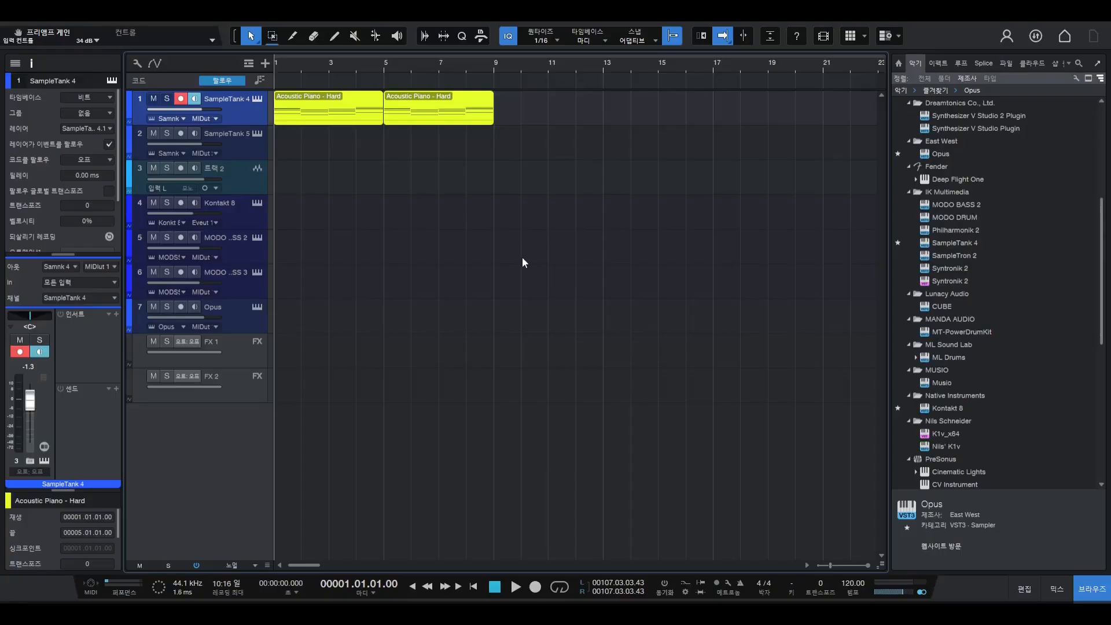
- View the first SampleTank 4 instrument, open its piano part in the note editor, and play it from bar 1
left_click(258, 103)
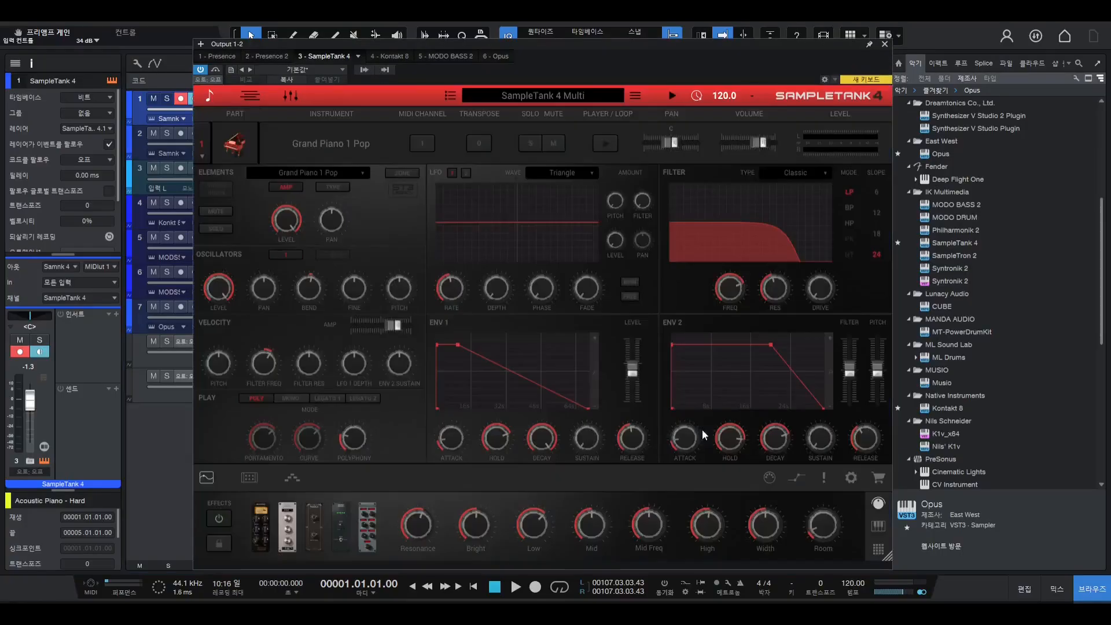
left_click(442, 80)
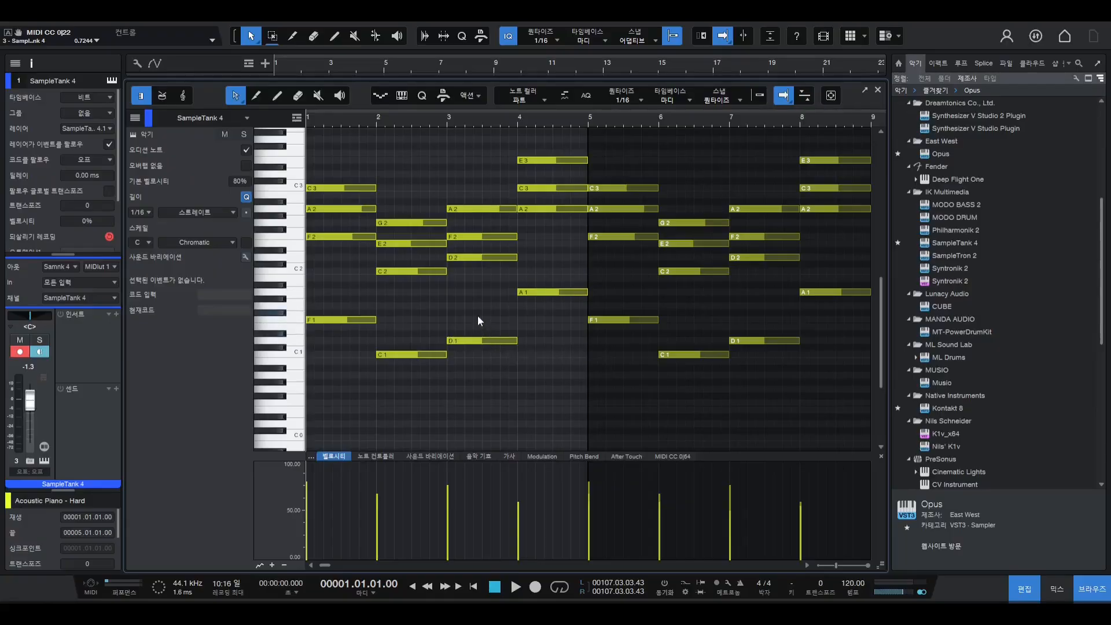
key("space")
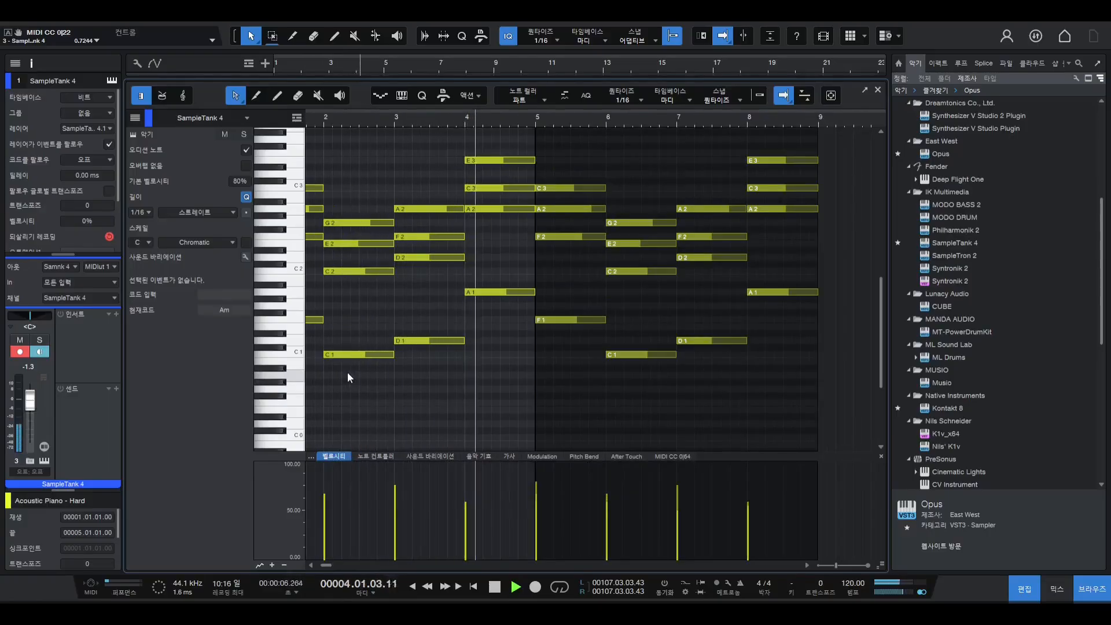
key("space")
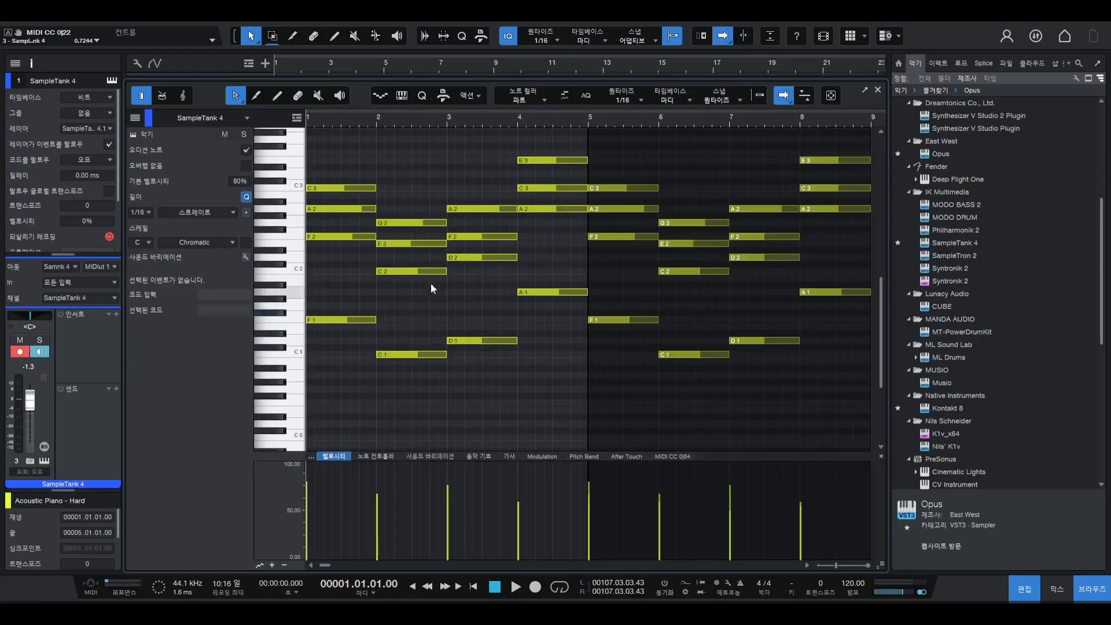
- Check the piano events in the arrangement, then compare the chords at bar 1 and bar 9 in the note editor
left_click(879, 92)
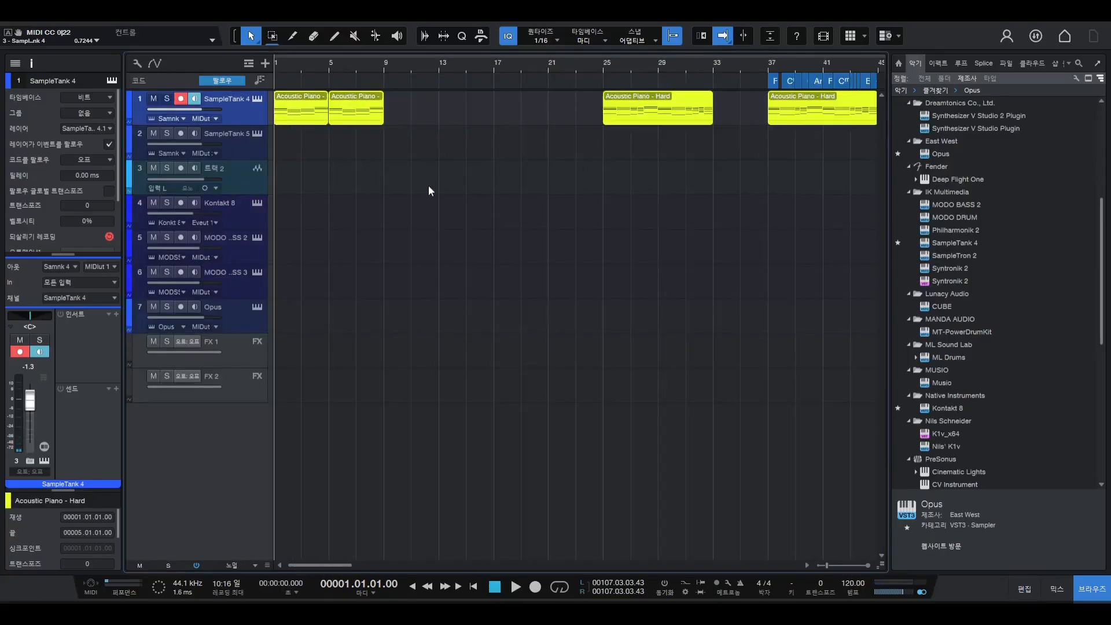
left_click(603, 64)
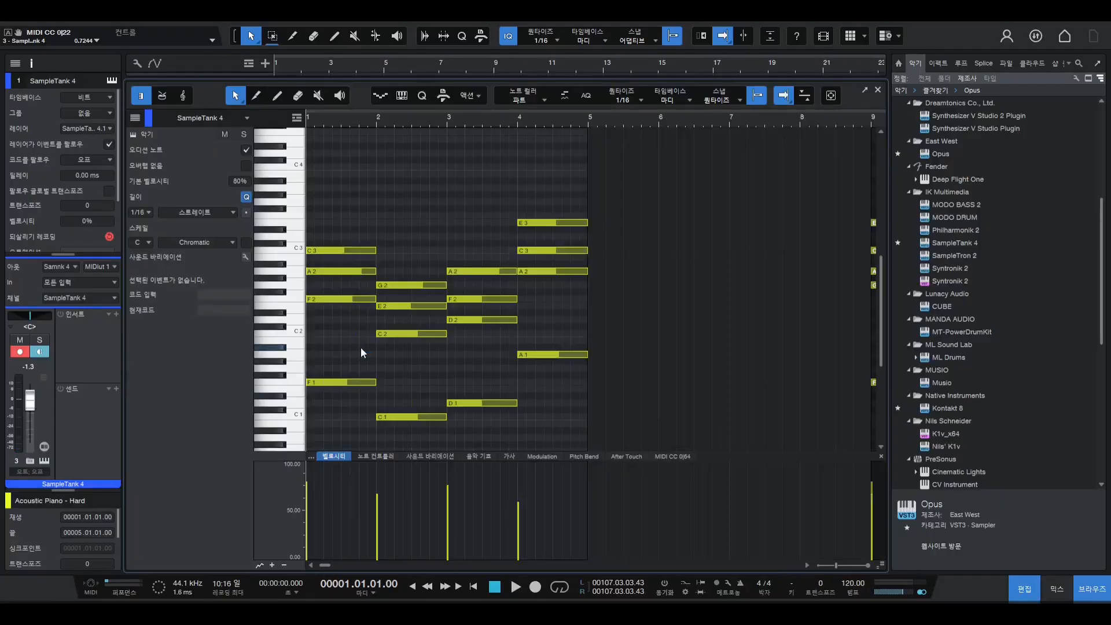
scroll(594, 115, "down", 2)
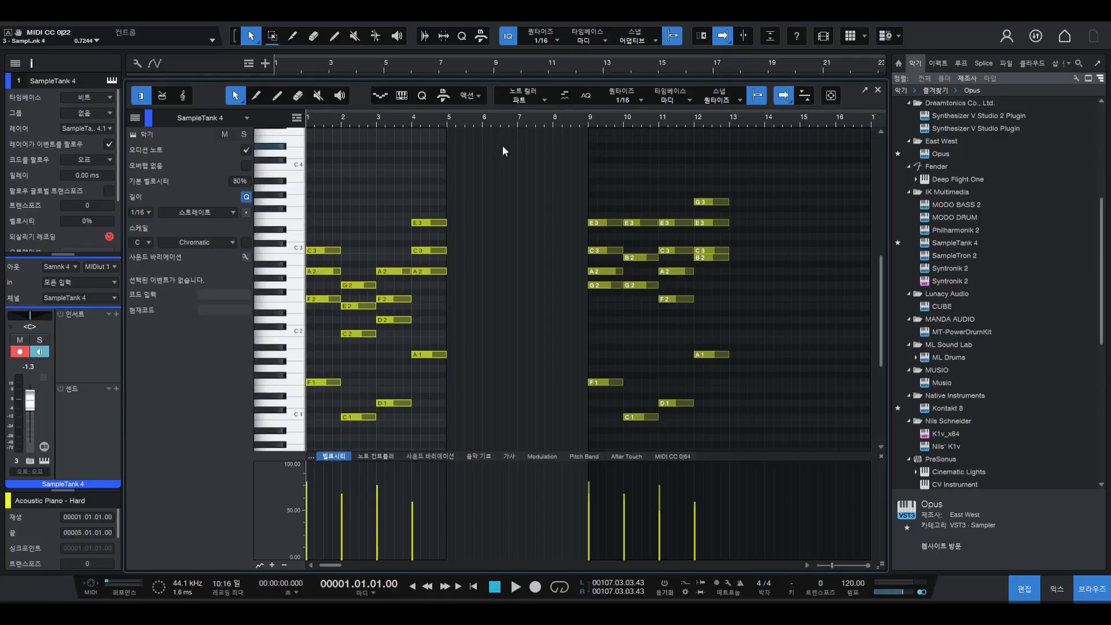
- Place the playhead just before bar 9 in the note editor, at the start of the second group of piano chords
key("e")
key("w")
left_click(583, 118)
key("e")
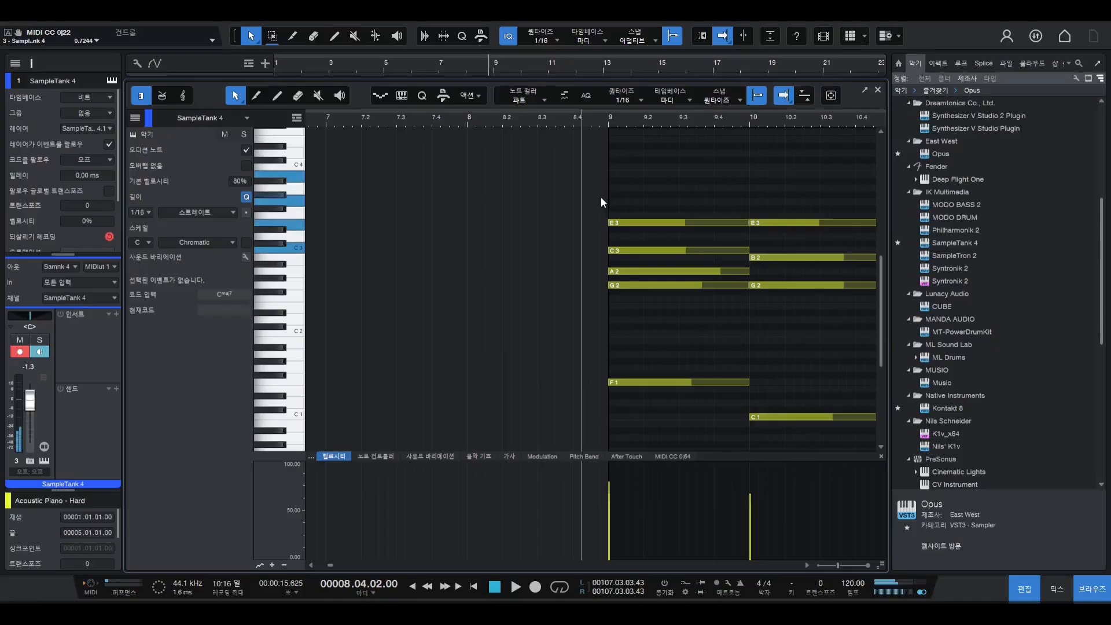
key("w")
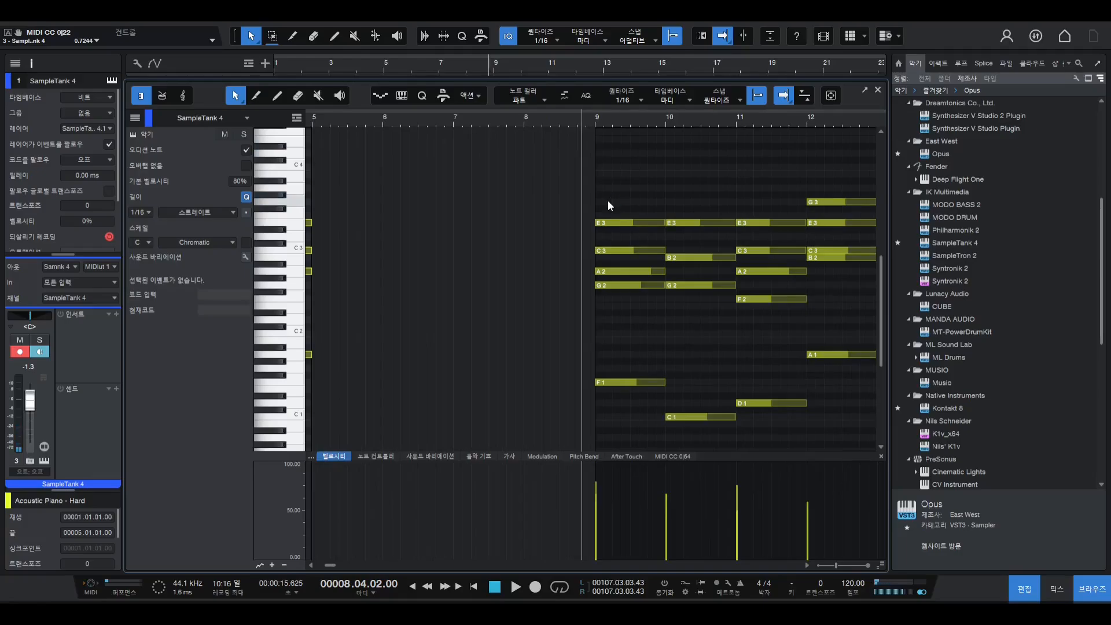
key("ctrl+a")
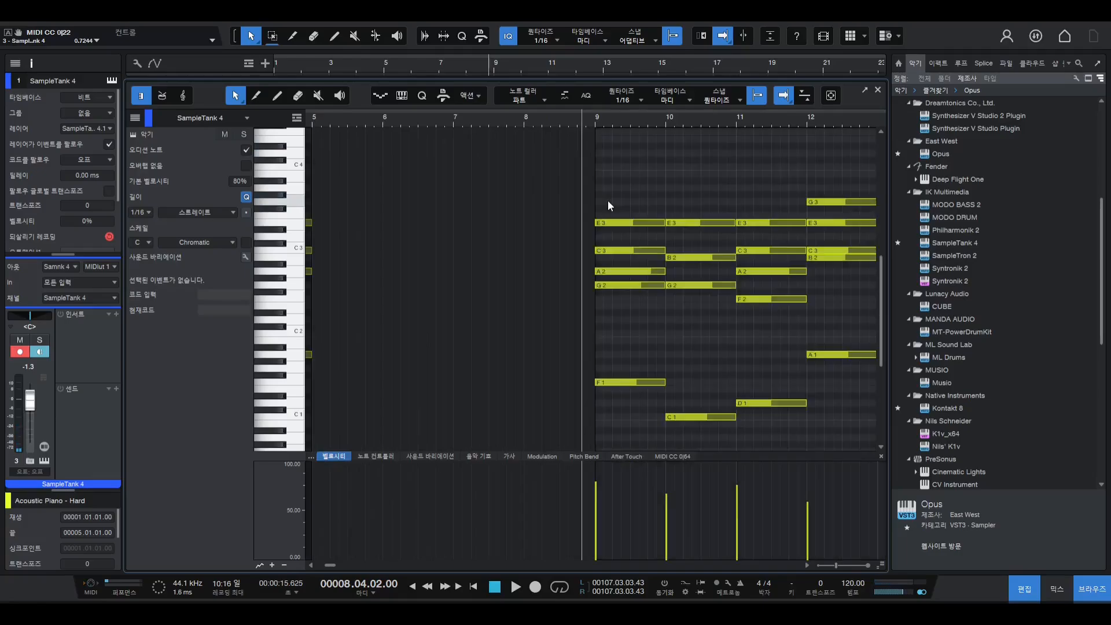
key("e")
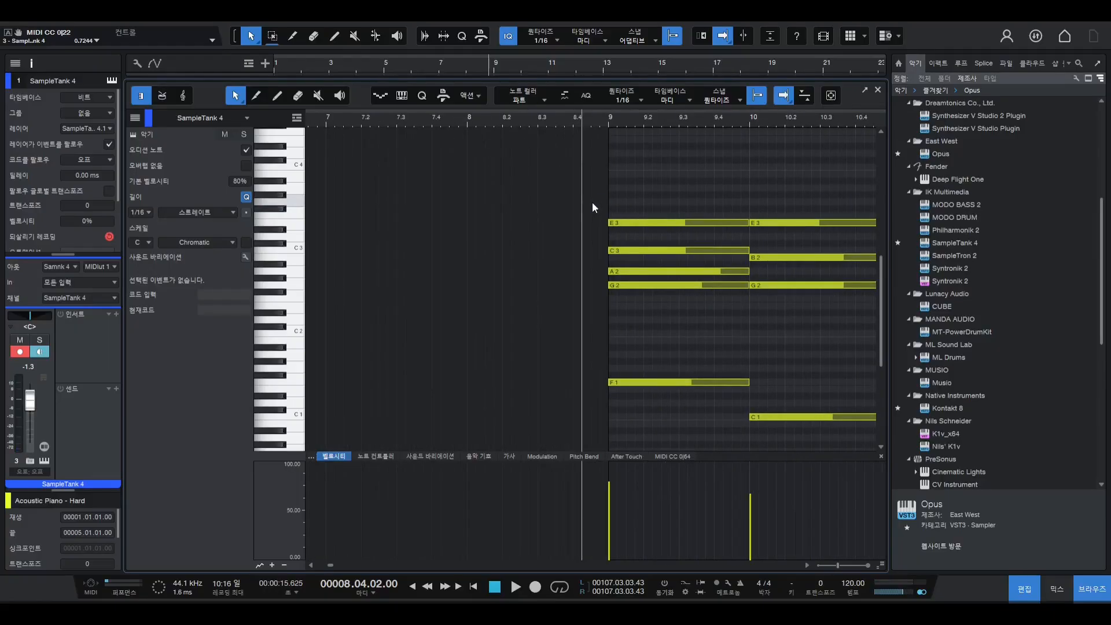
key("w")
key("e")
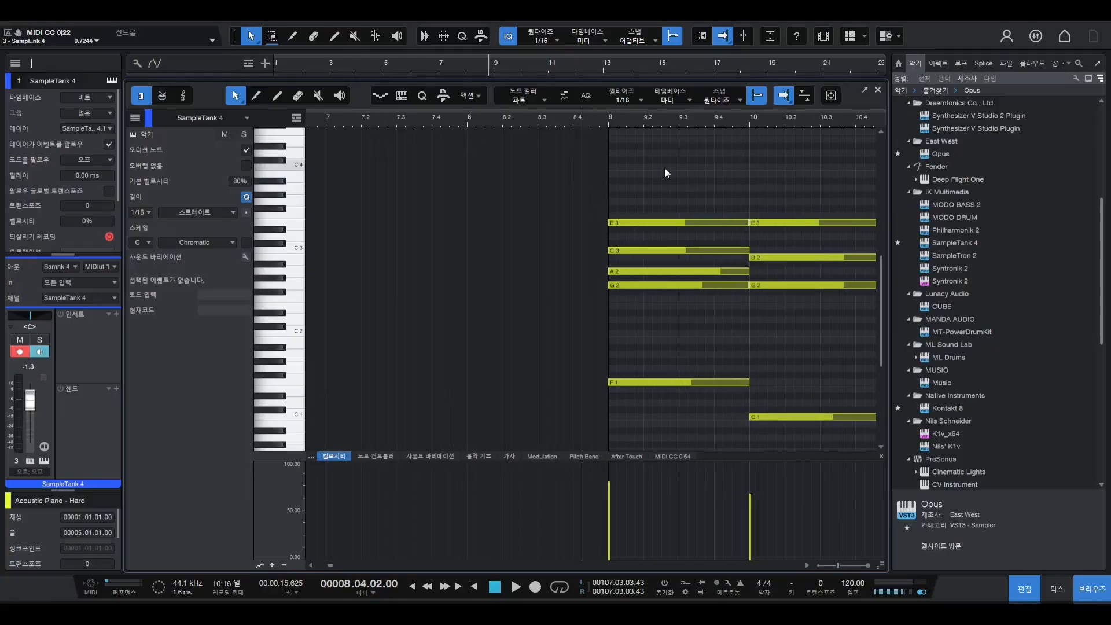
key("w")
key("w")
key("e")
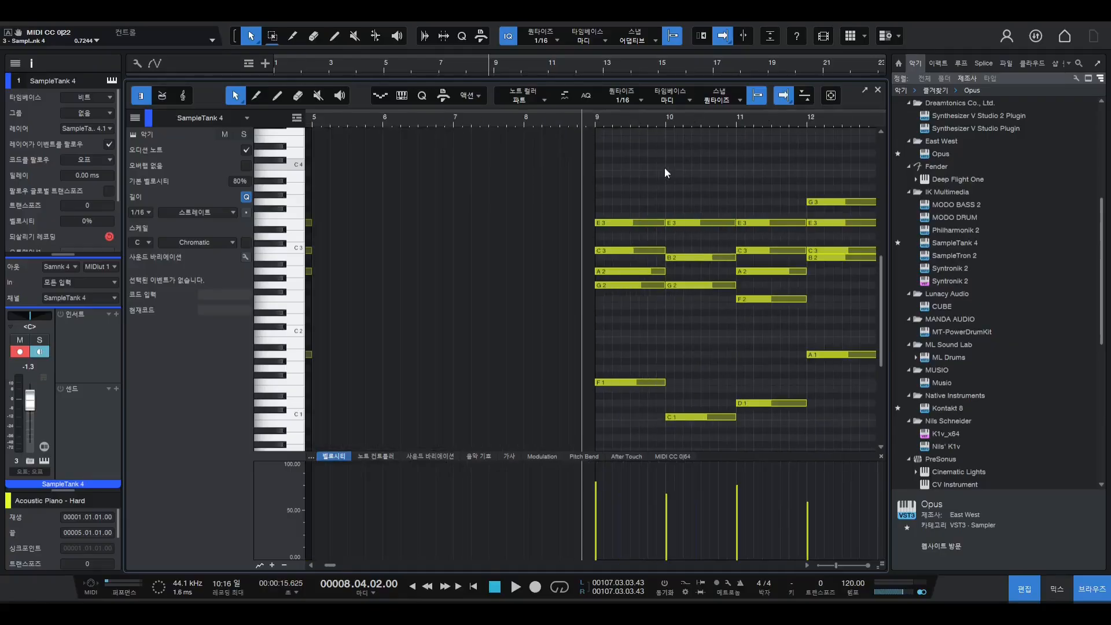
key("e")
key("w")
- Play the piano chords from just before bar 9 into bar 12, and check the E3 note in bar 9 and B2 in bar 12
scroll(836, 171, "right", 3)
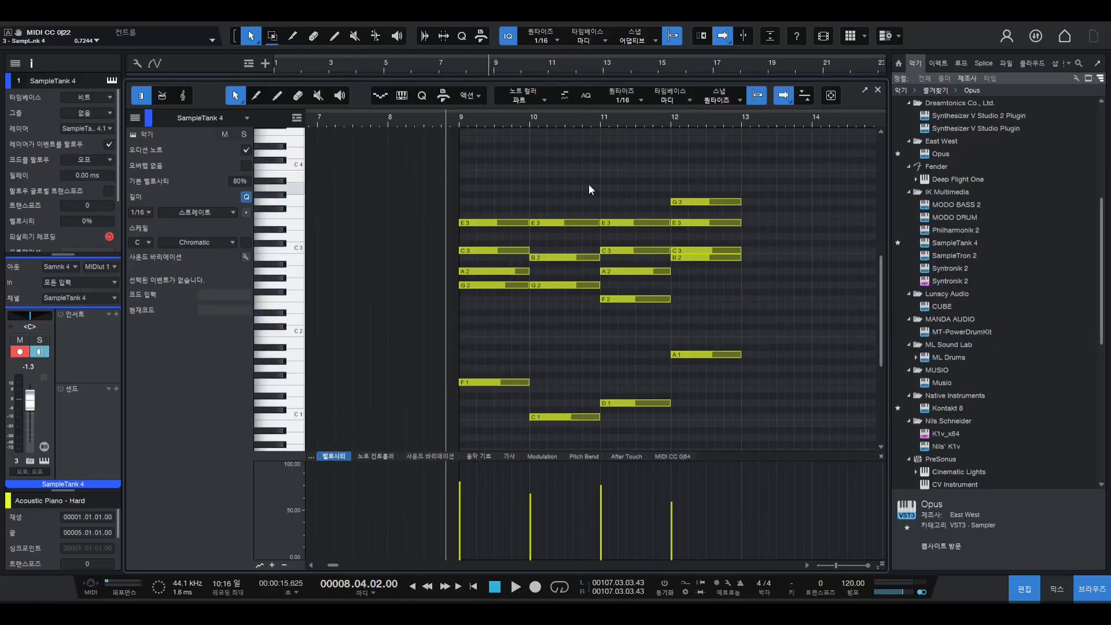
key("space")
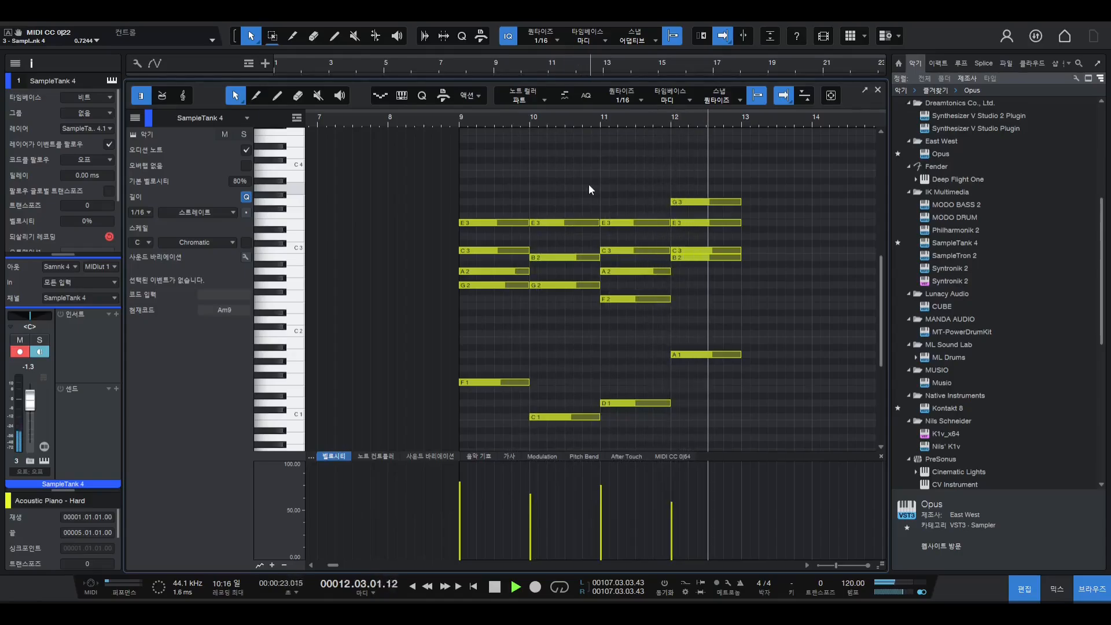
key("space")
left_click(479, 225)
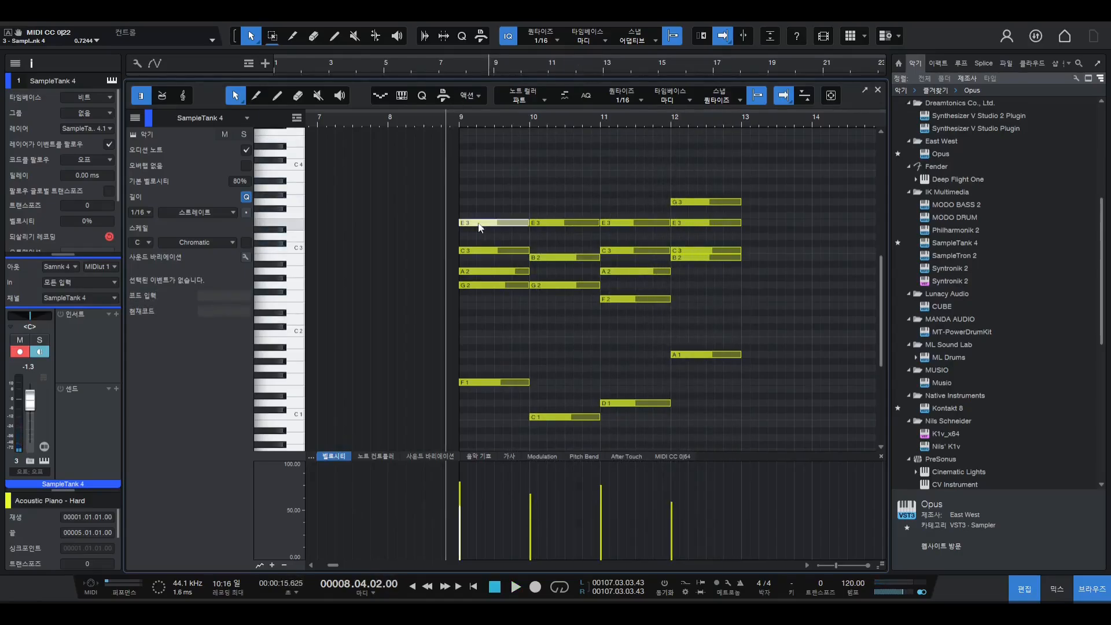
left_click(693, 258)
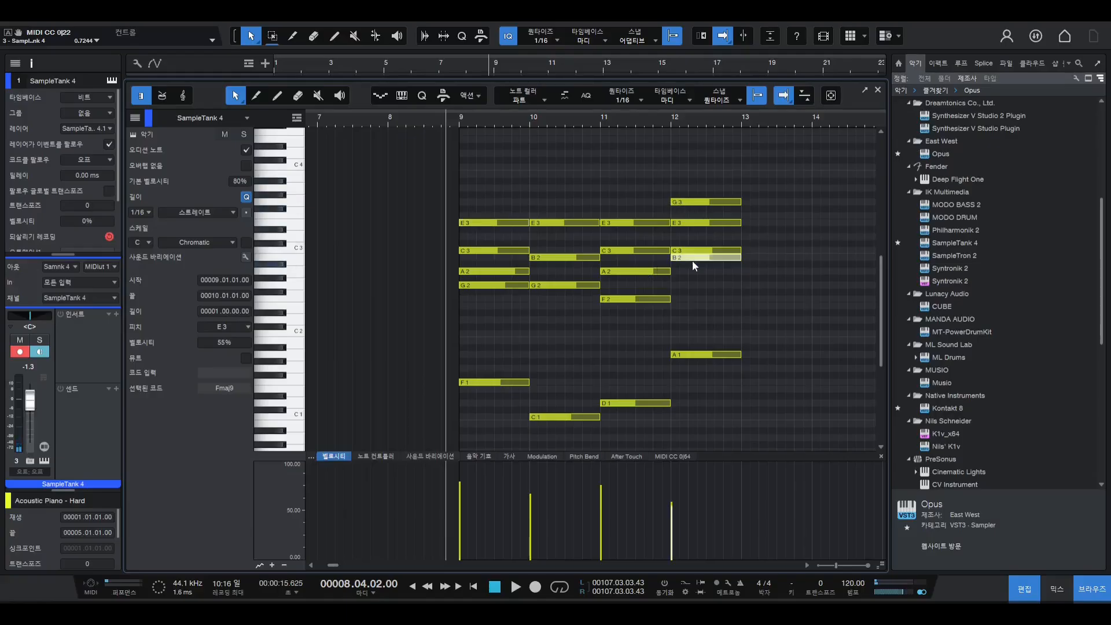
left_click(626, 234)
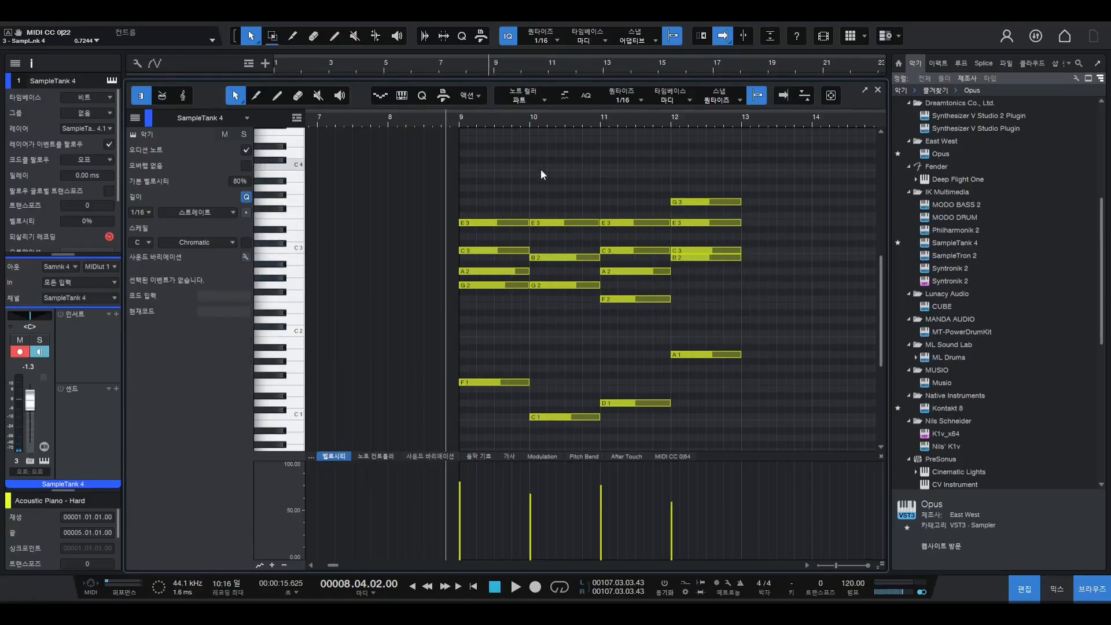
- Close the note editor and play the piano event in the arrangement from bar 9
key("e")
key("w")
left_click(877, 91)
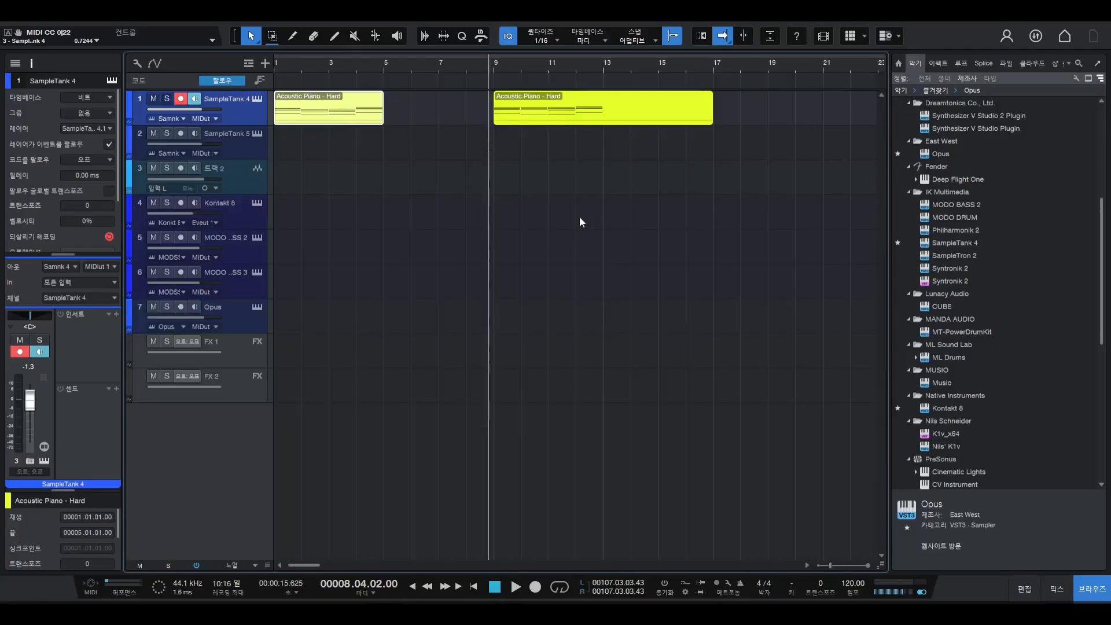
key("w")
key("w")
key("e")
left_click(551, 63)
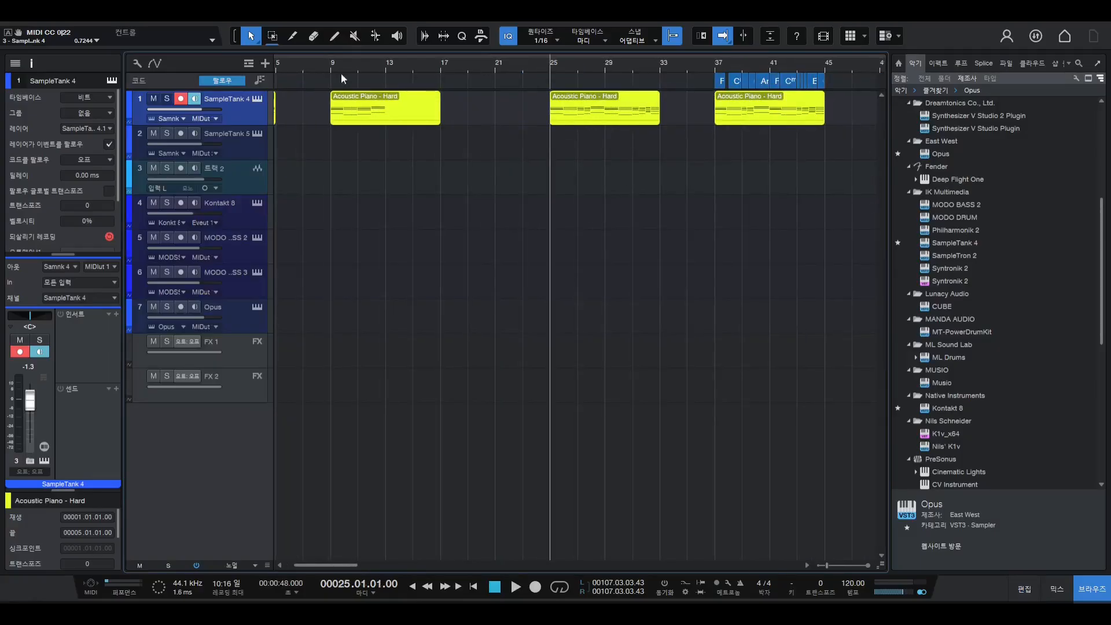
left_click(329, 62)
key("space")
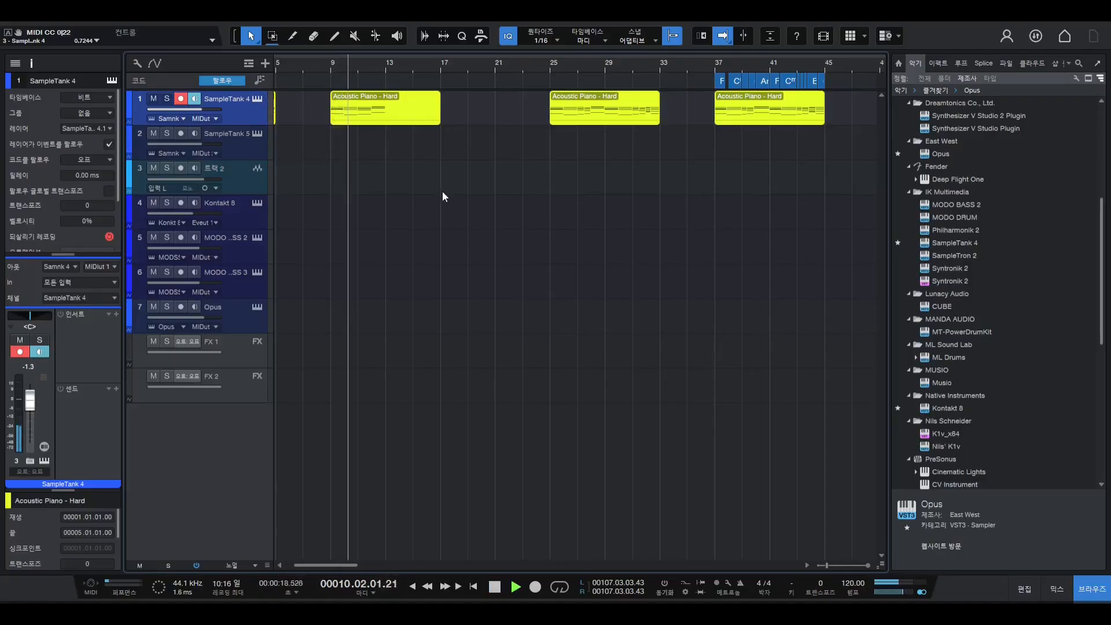
key("space")
key("e")
key("w")
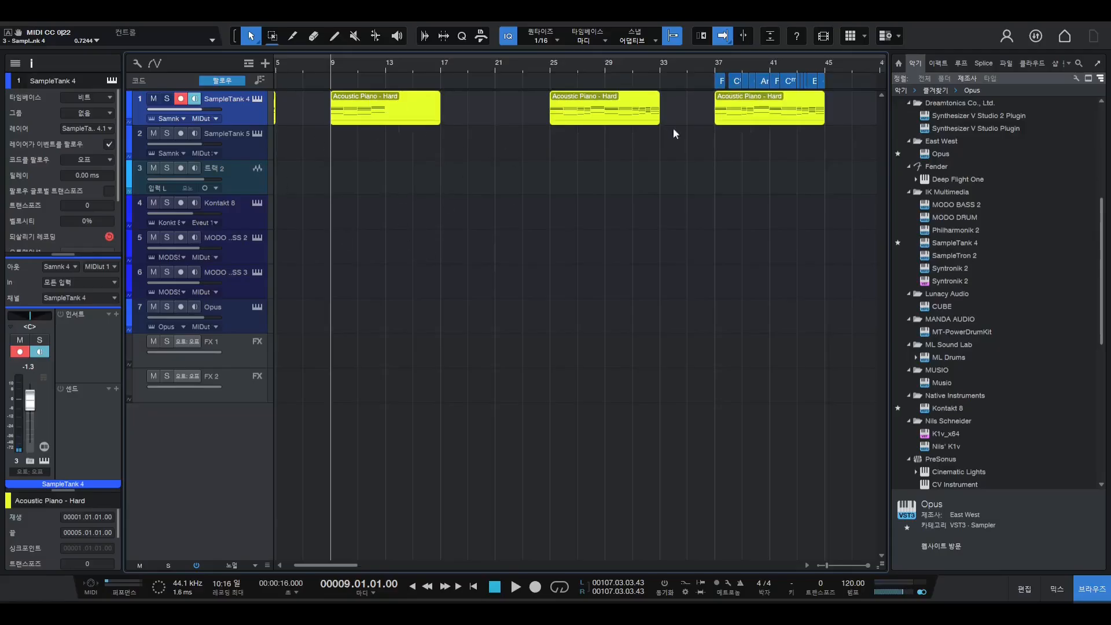
- Open the piano event at bar 25 in the note editor and play its chords from bar 25
double_click(576, 107)
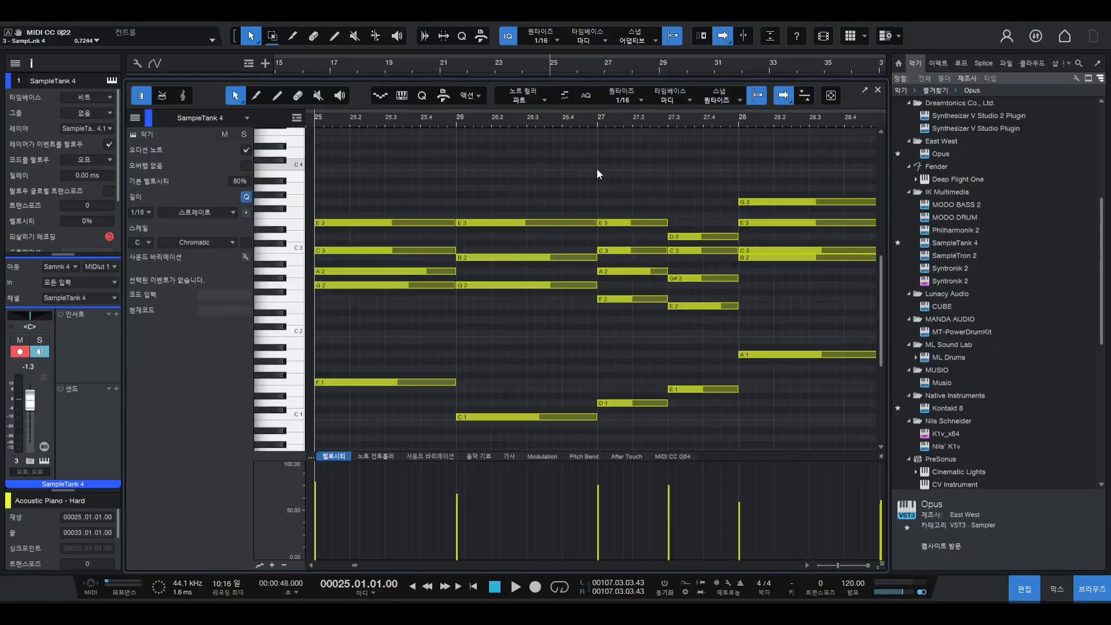
scroll(613, 185, "down", 1)
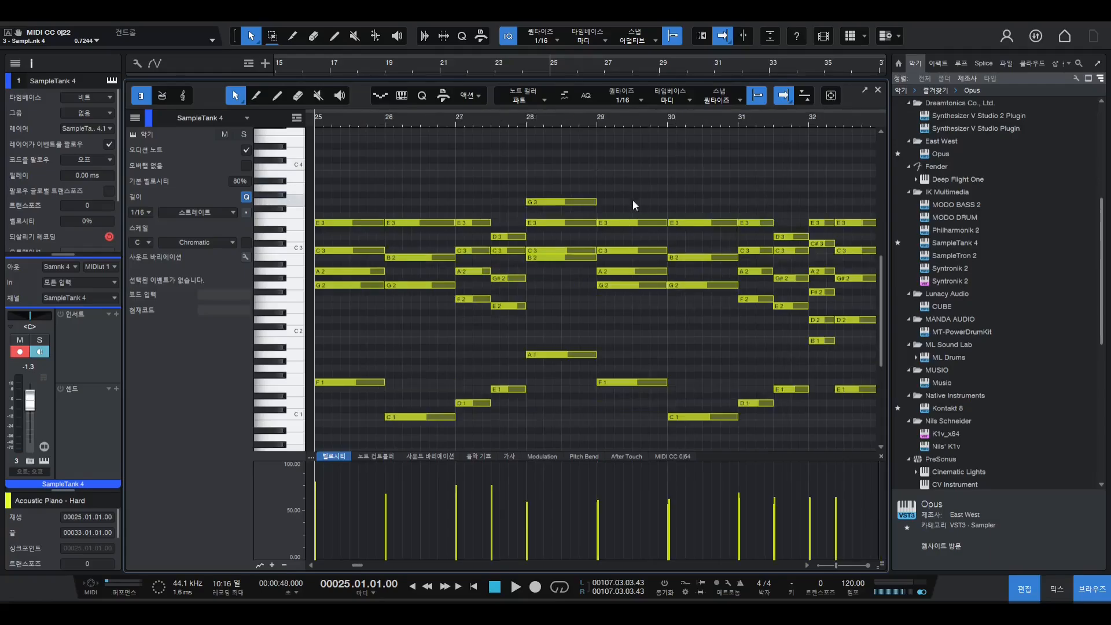
key("w")
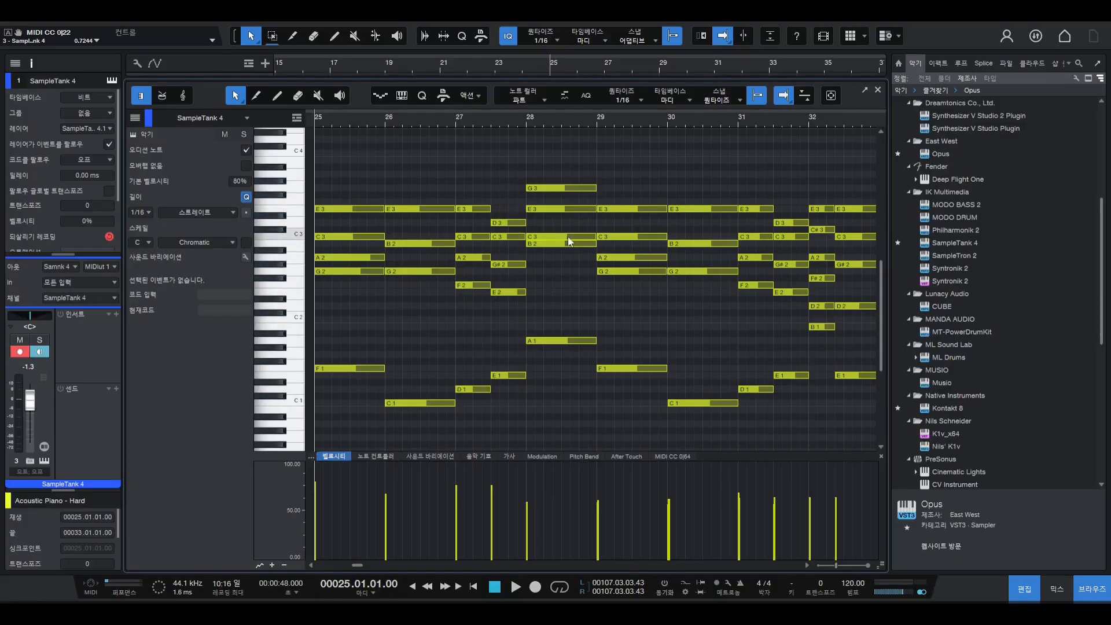
key("space")
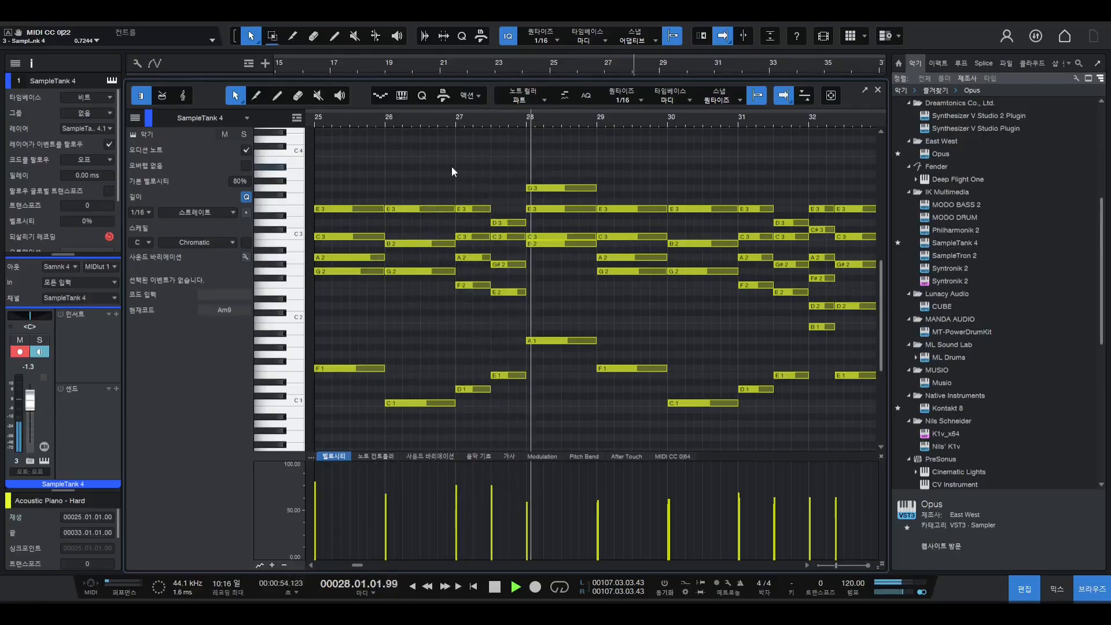
key("space")
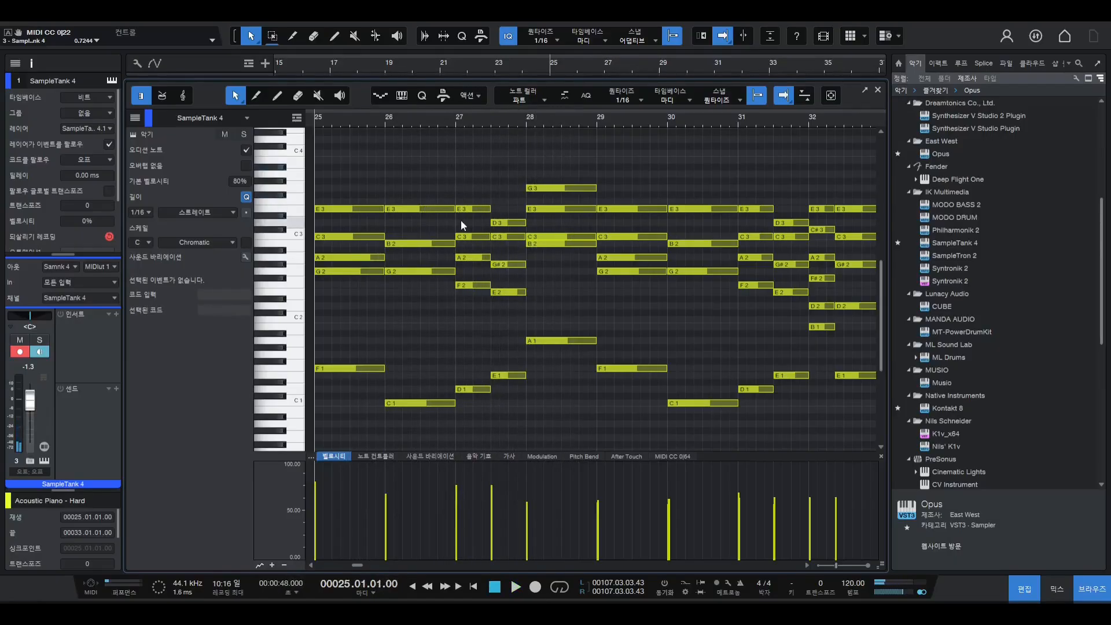
- Place the playhead at bar 27 and inspect the bass notes D1 and E1 in bar 27 and A1 in bar 28
key("e")
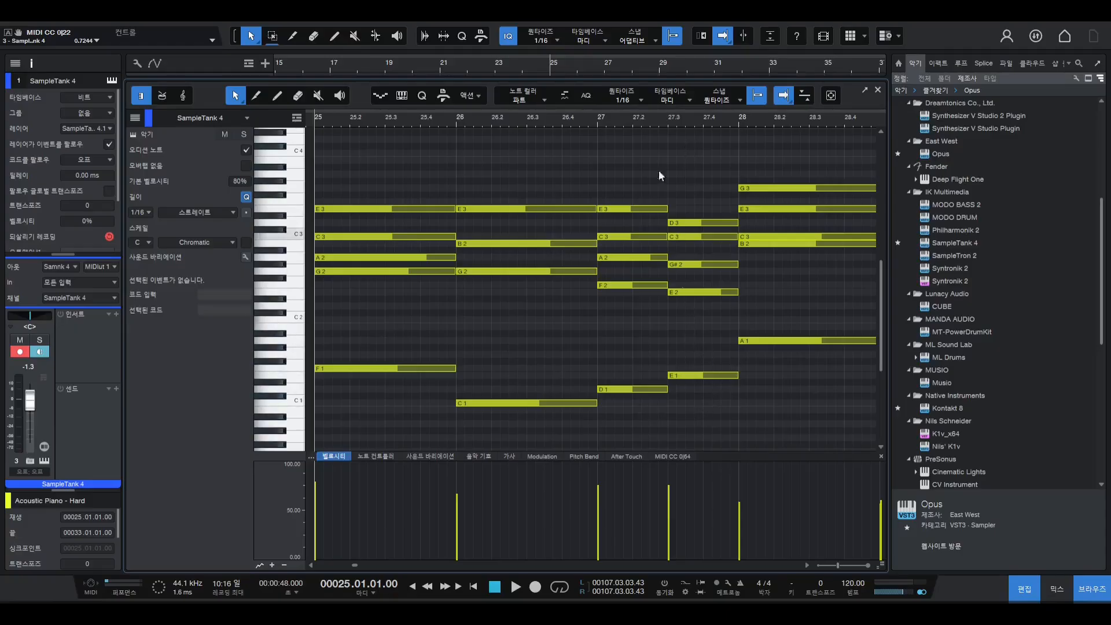
left_click(597, 118)
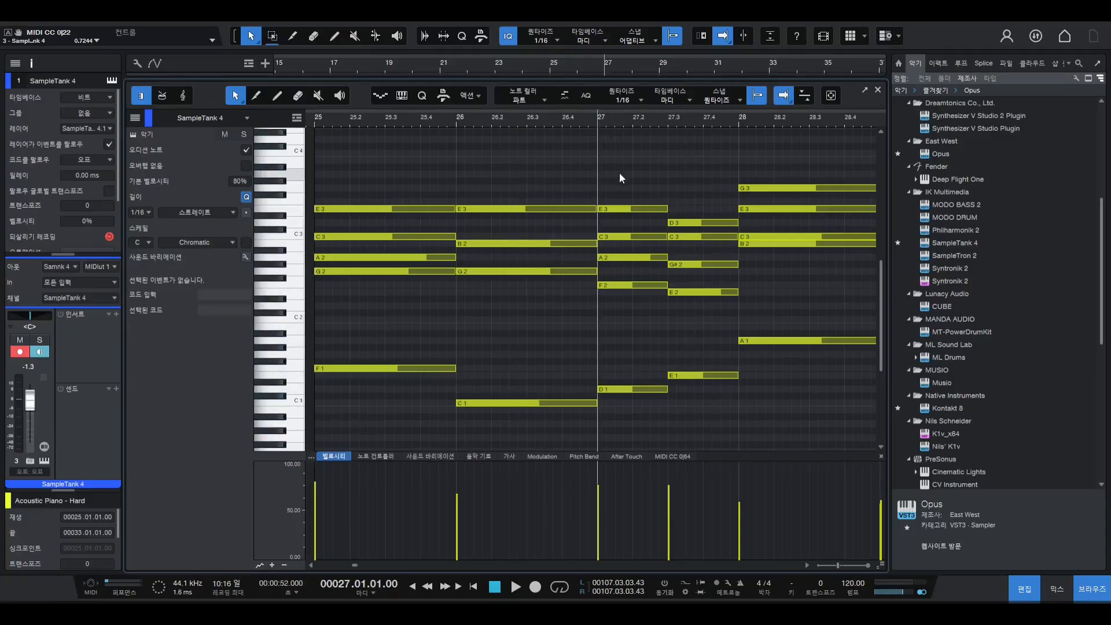
scroll(620, 176, "up", 2)
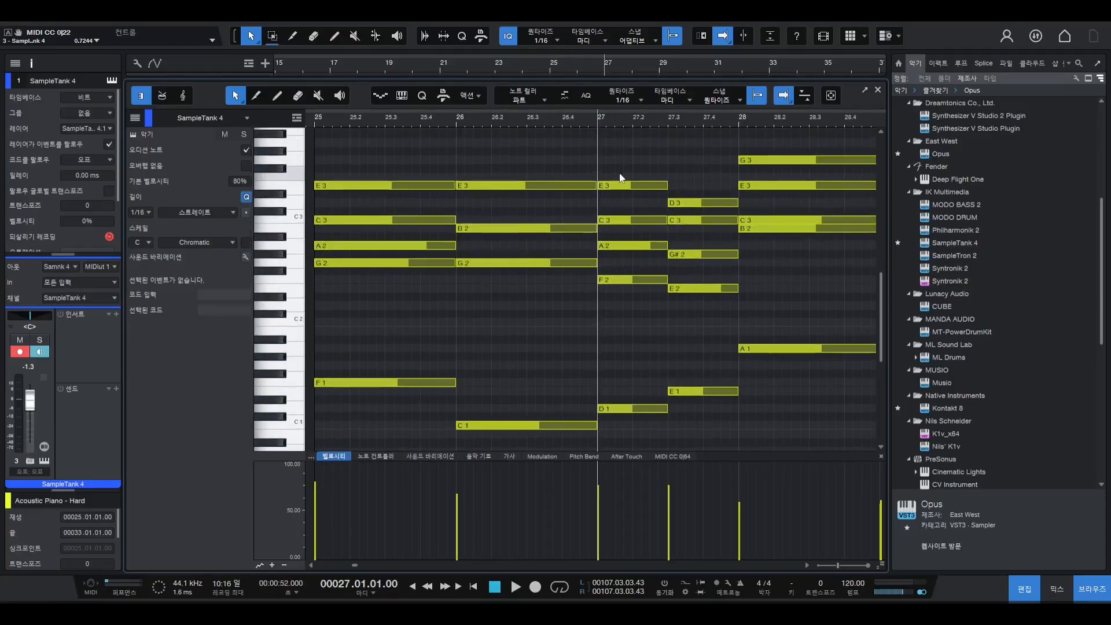
scroll(696, 259, "down", 1)
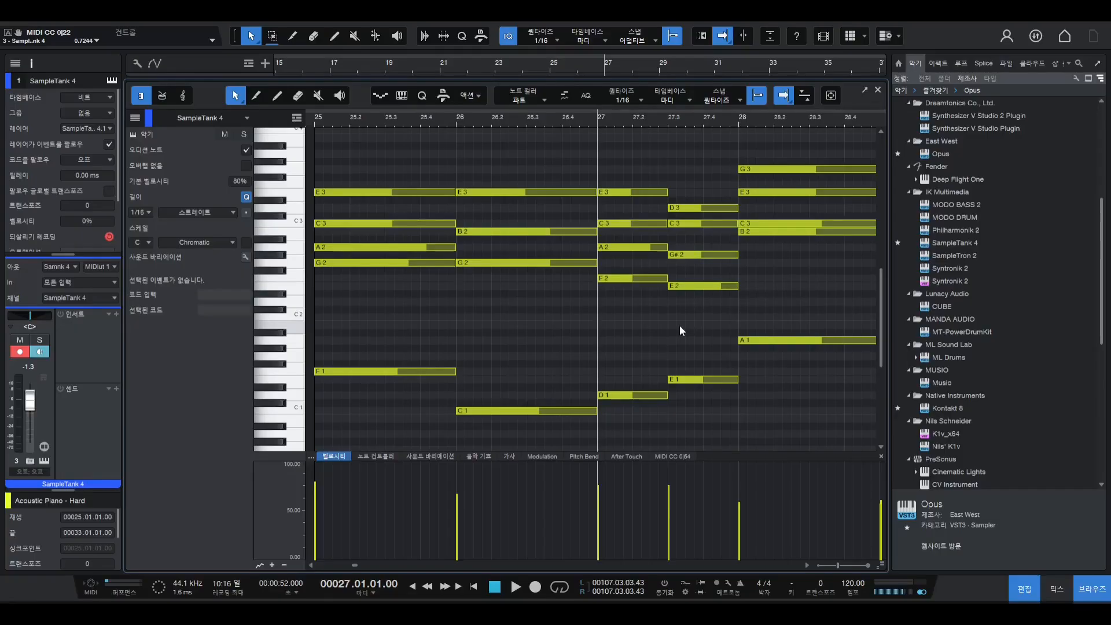
left_click(639, 397)
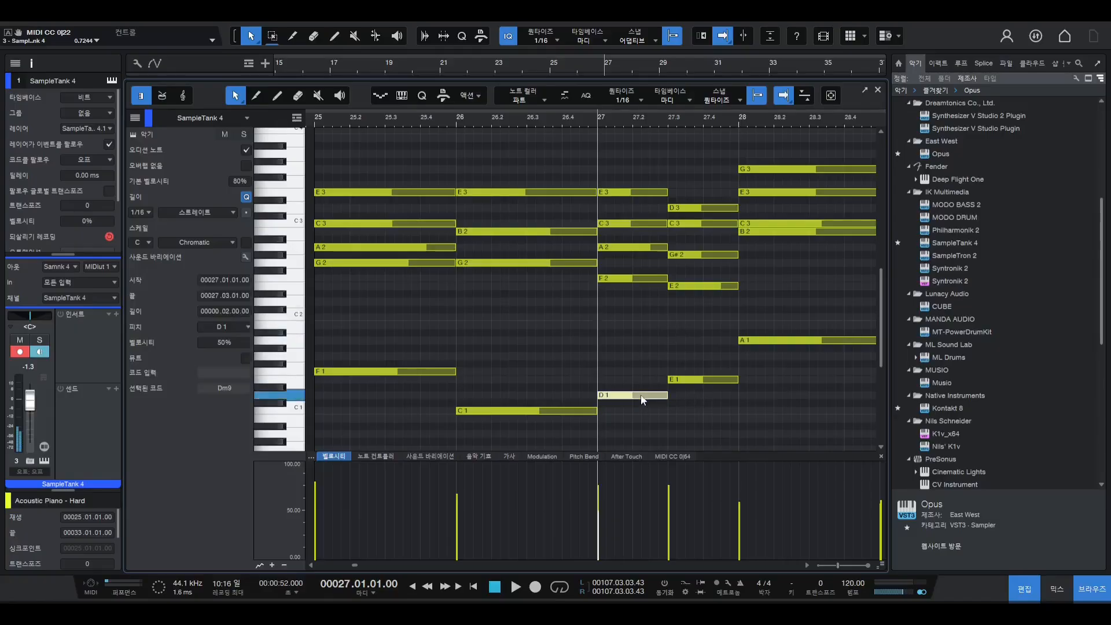
left_click(768, 342)
left_click(676, 343)
left_click(757, 345)
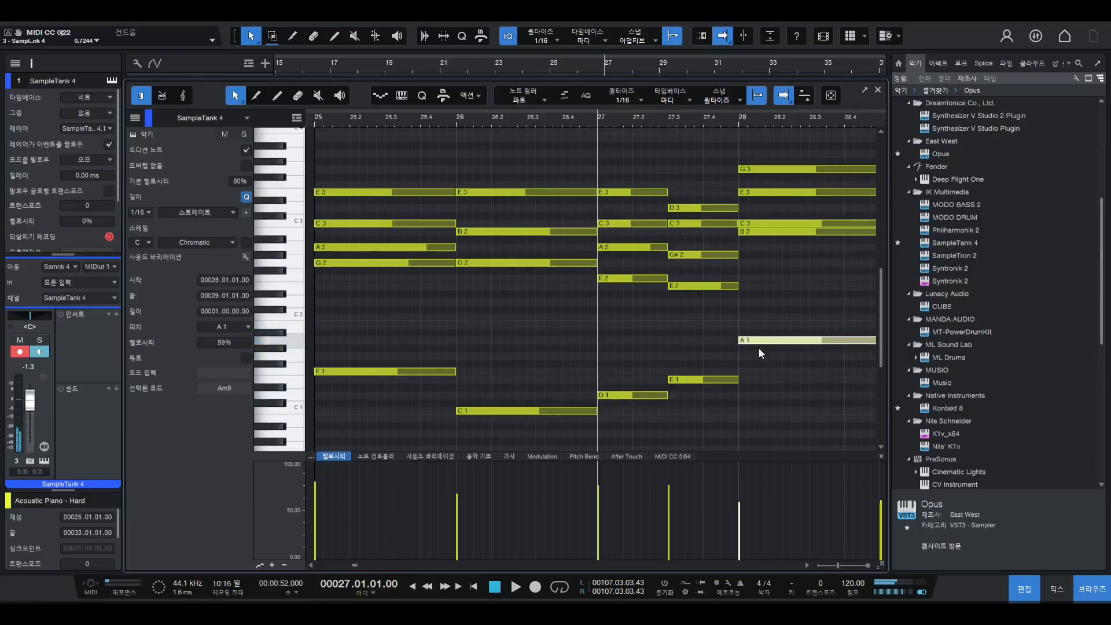
left_click(707, 362)
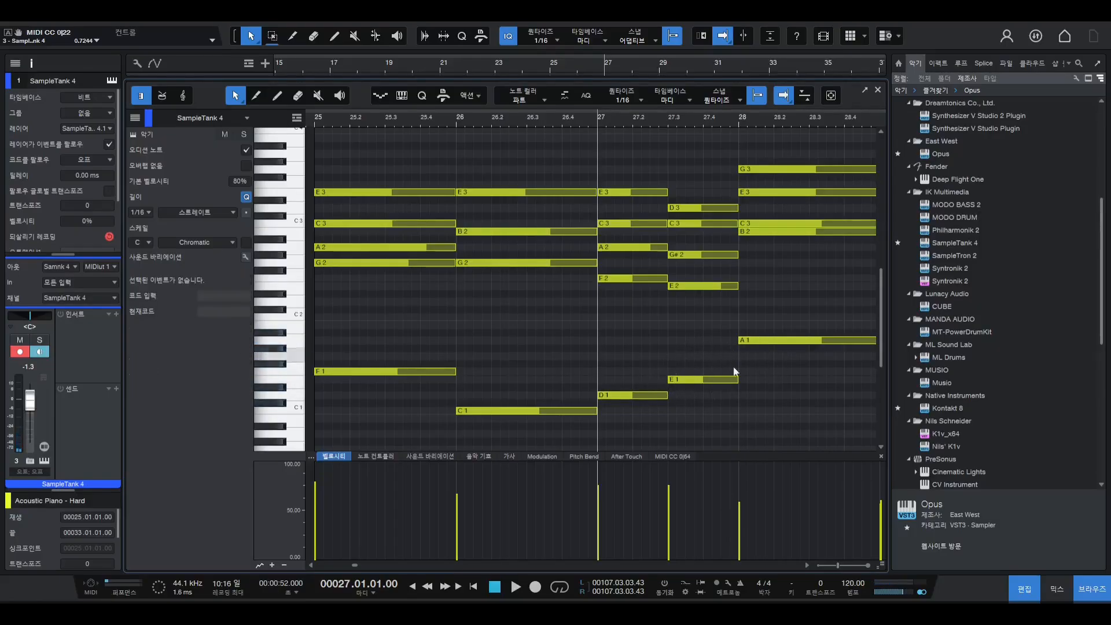
left_click(709, 380)
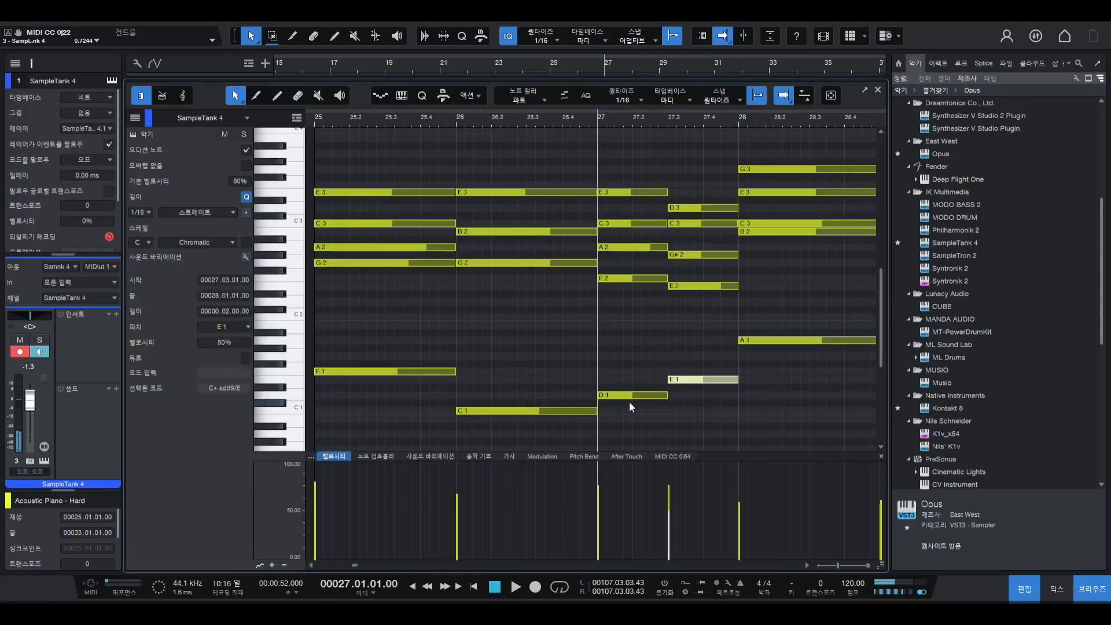
left_click(623, 398)
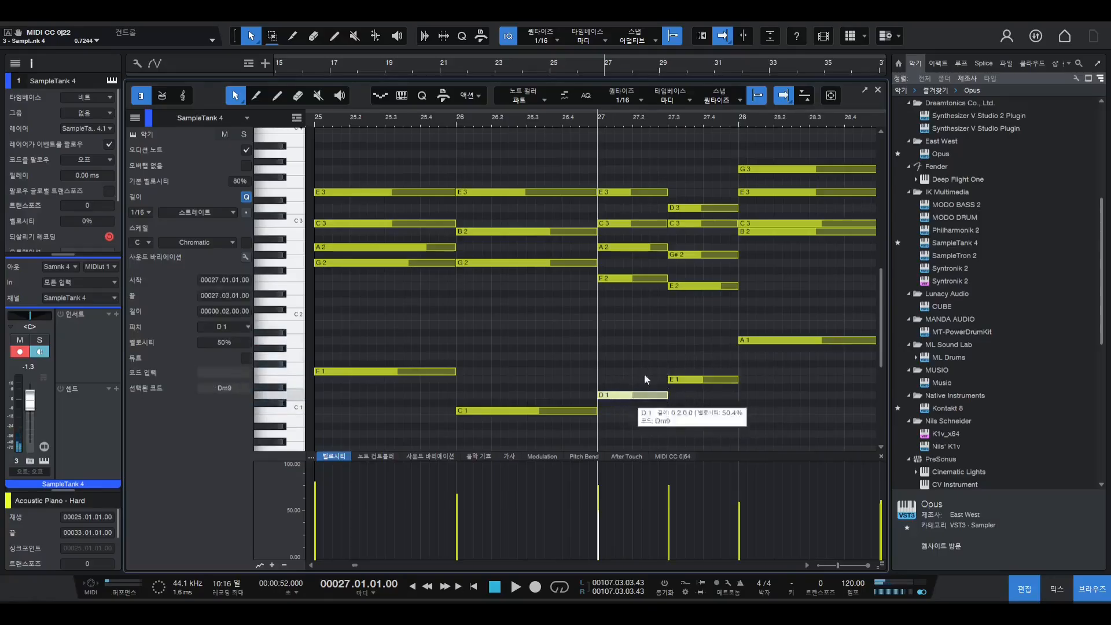
left_click(678, 341)
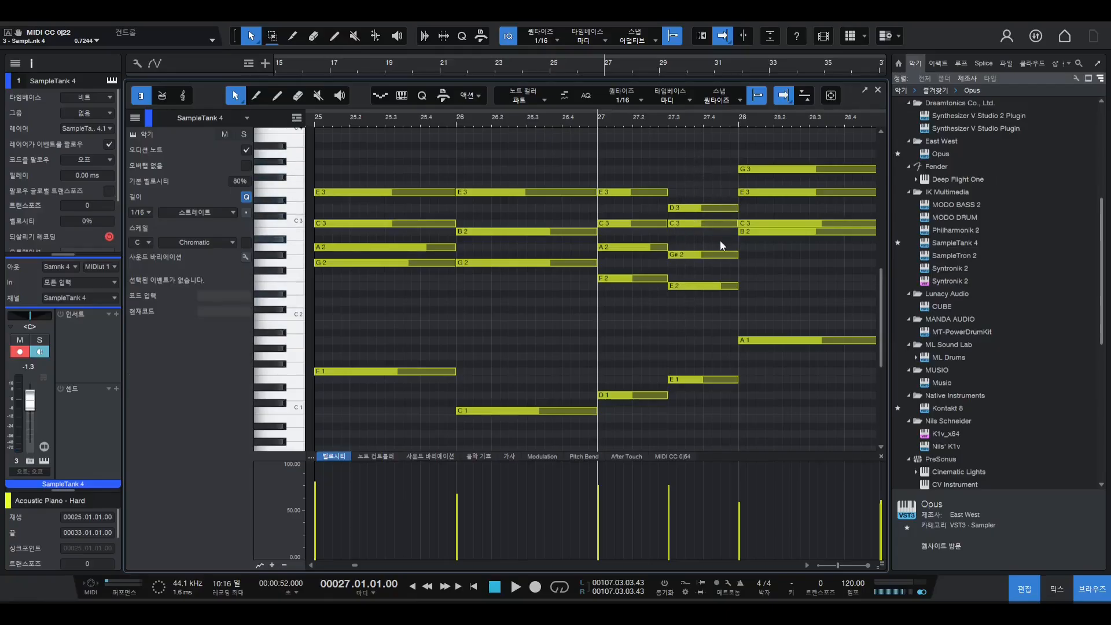
- Play the chord passage from bar 27 into bar 28 twice, and close the note editor
key("space")
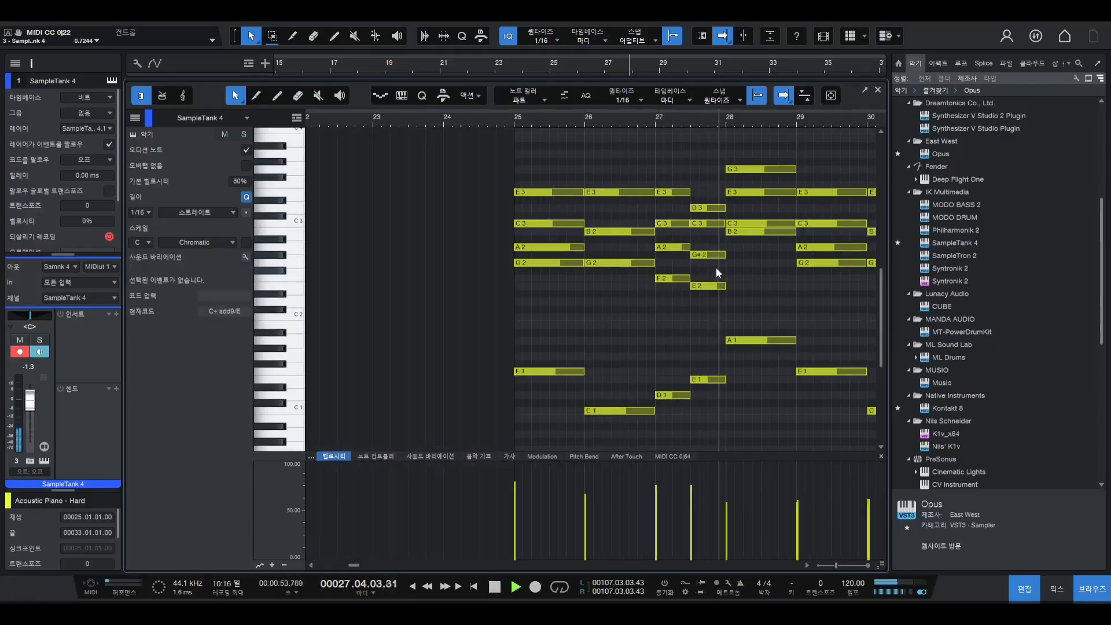
key("space")
key("space")
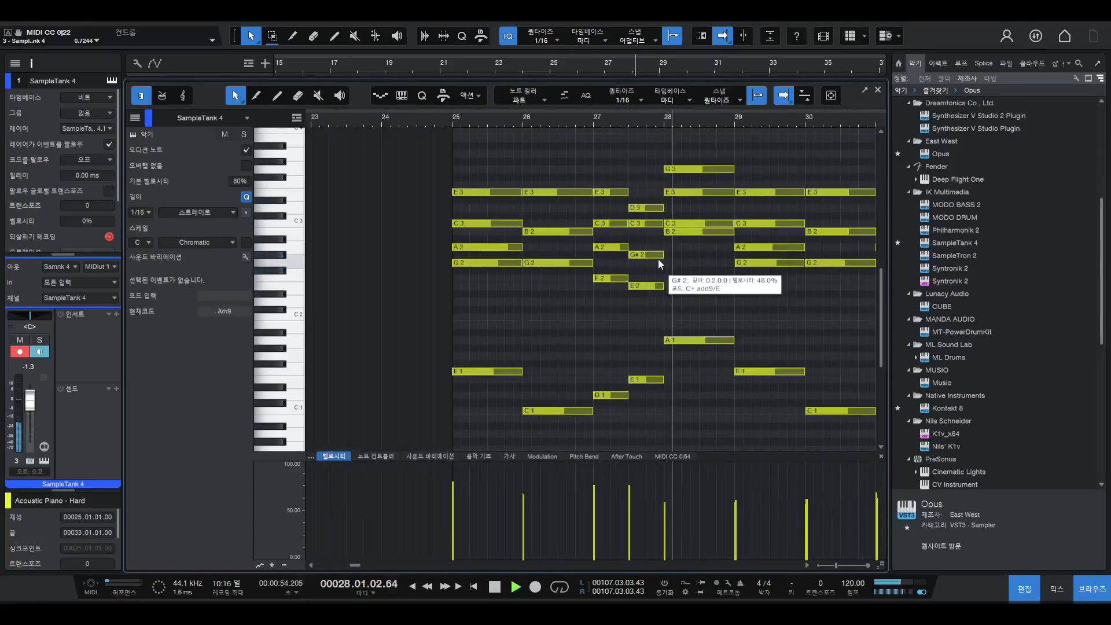
key("space")
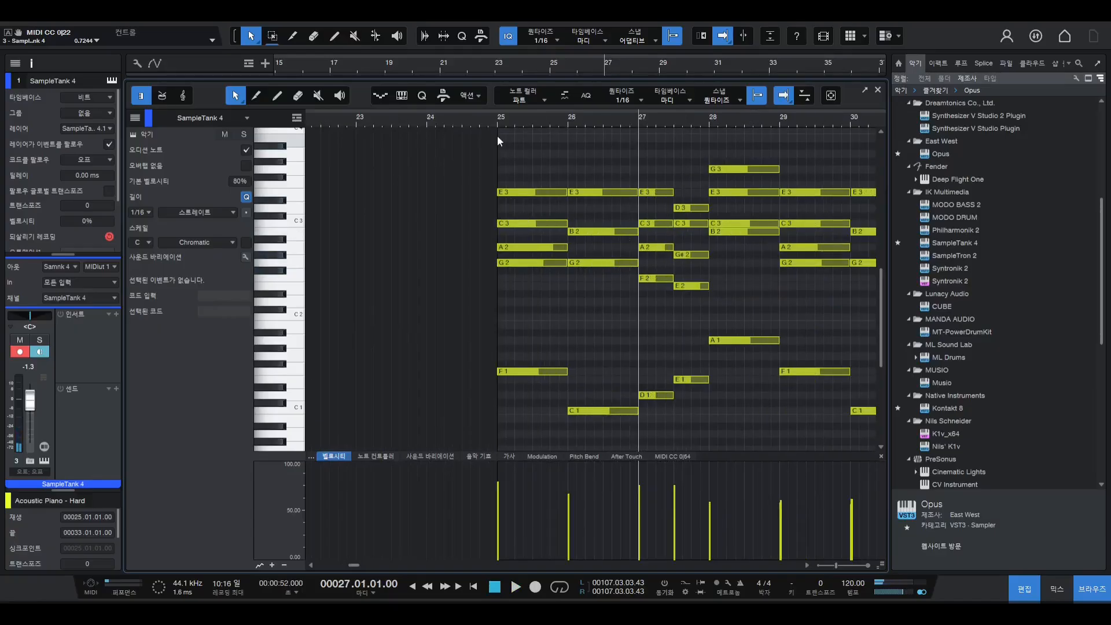
scroll(497, 137, "down", 2)
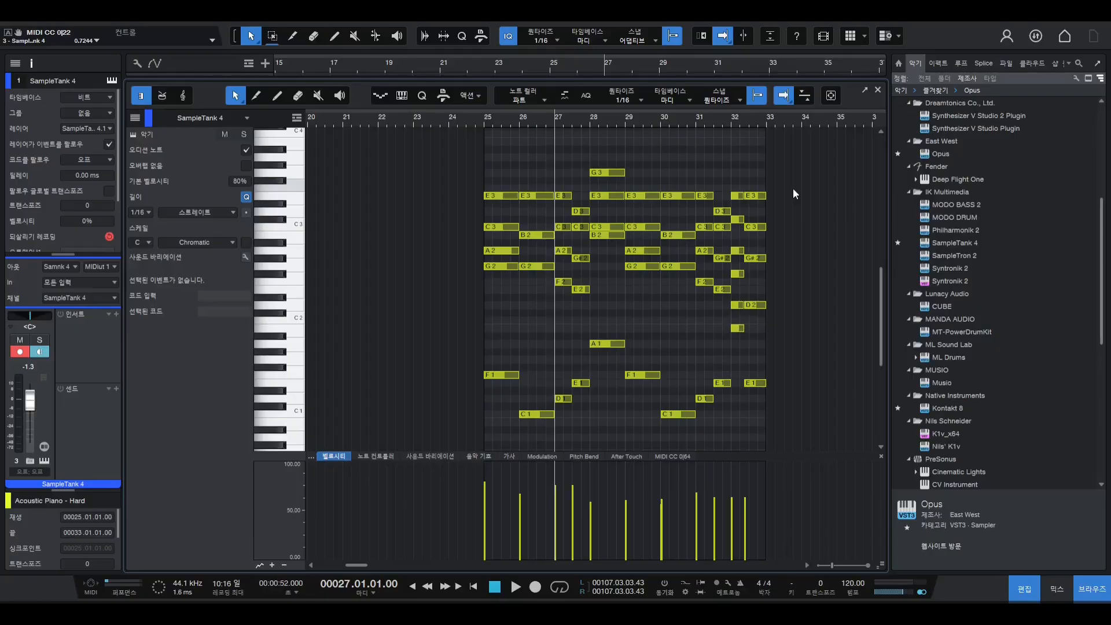
key("F2")
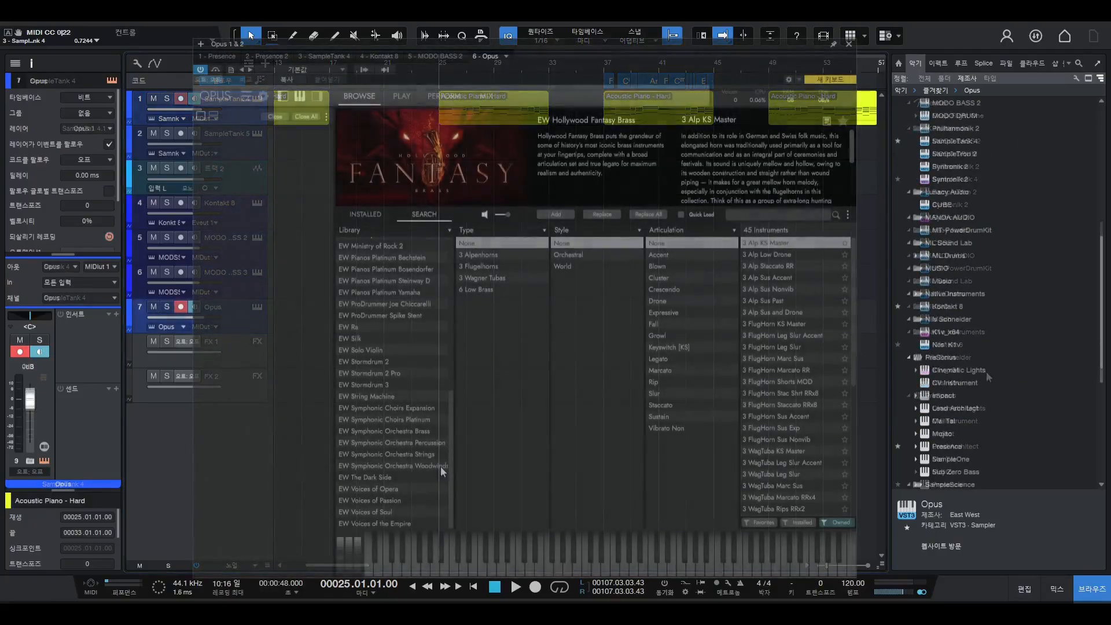
- Browse the searchable and installed Opus libraries, view EW Stormdrum 2 Pro, and close the instrument window
scroll(417, 480, "up", 8)
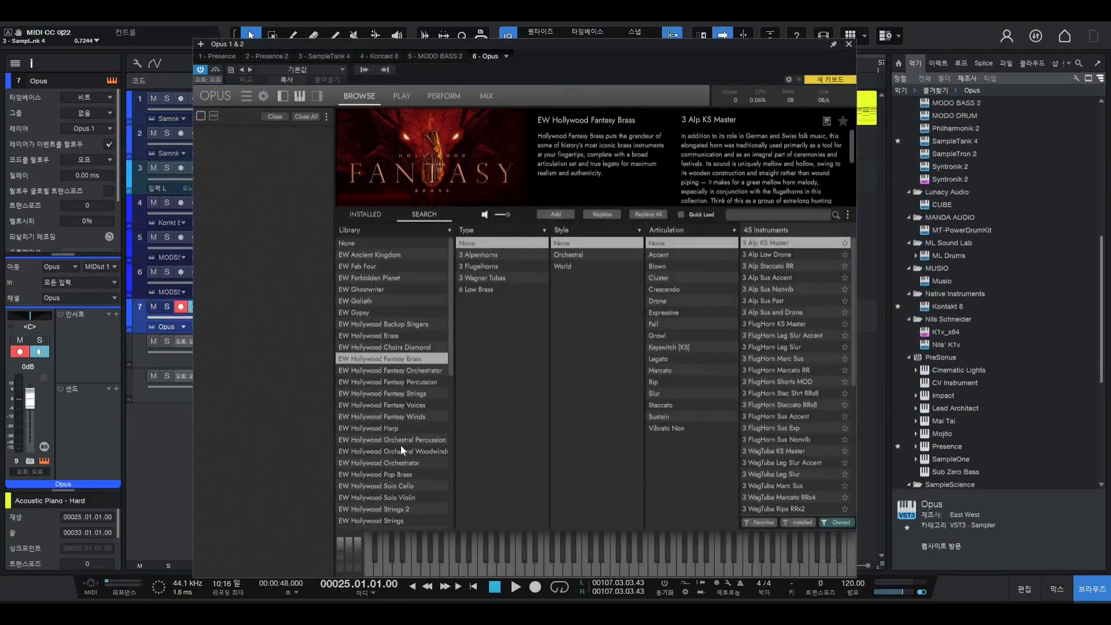
scroll(403, 451, "down", 4)
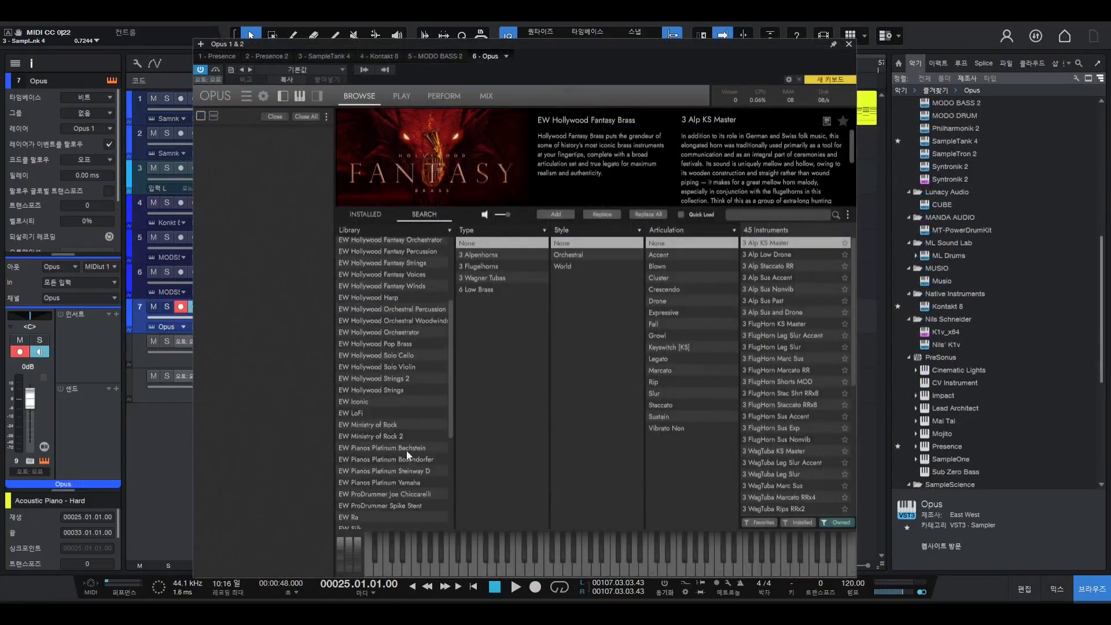
scroll(405, 414, "down", 4)
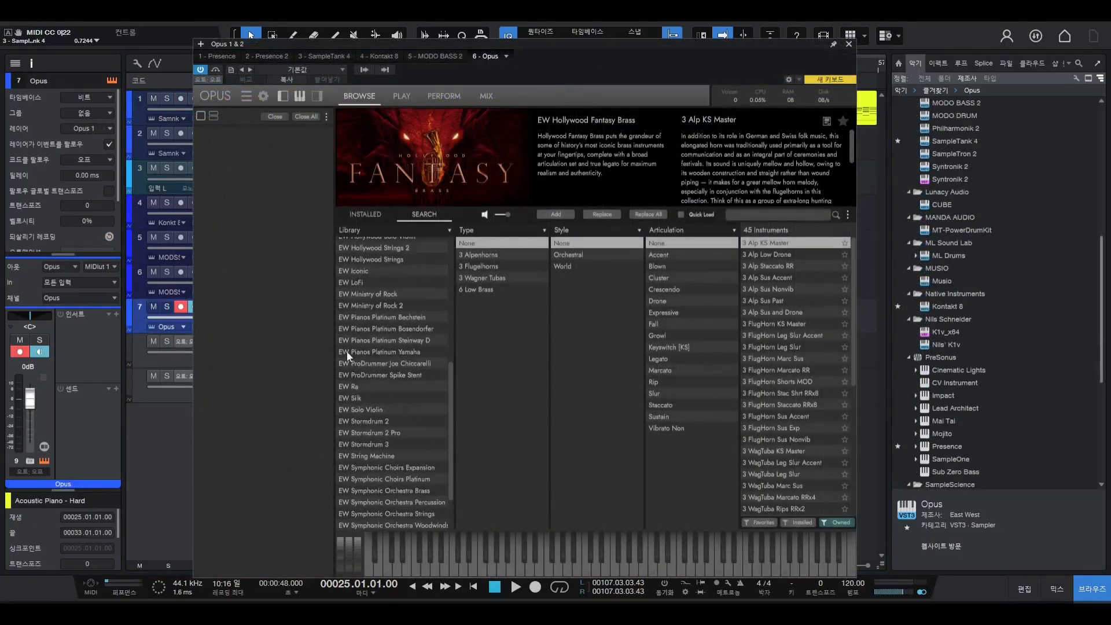
left_click(372, 215)
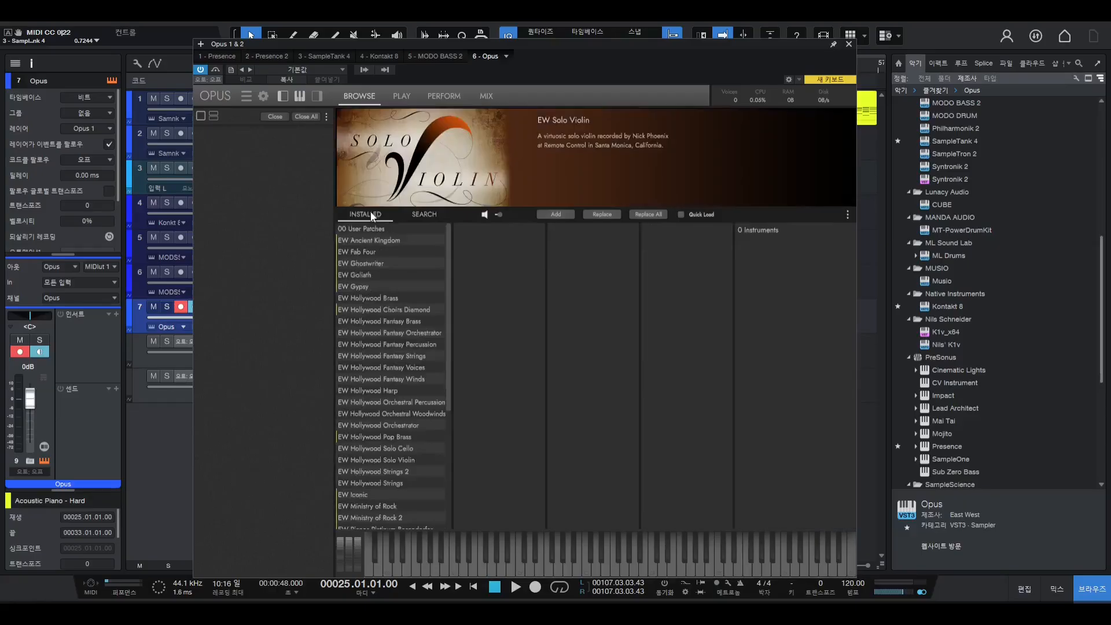
scroll(423, 413, "down", 5)
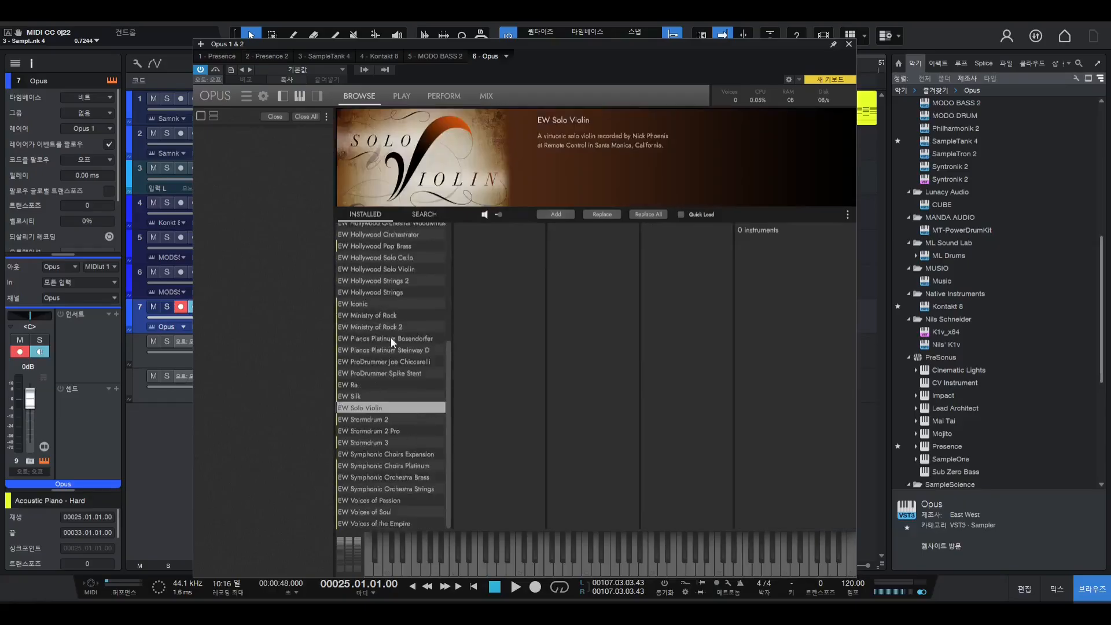
left_click(421, 432)
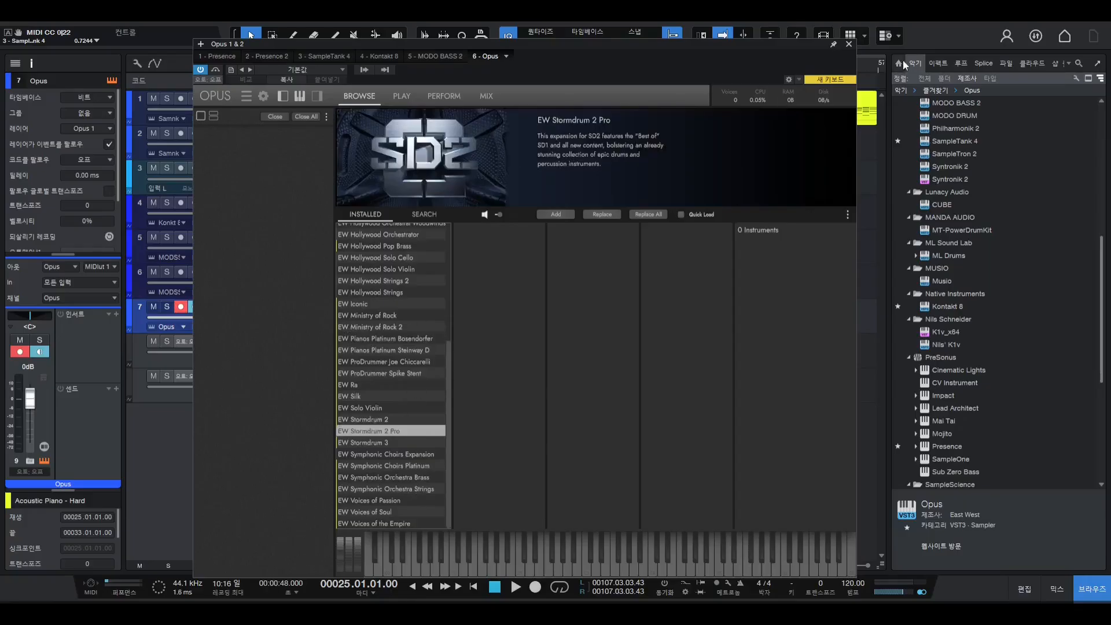
left_click(850, 44)
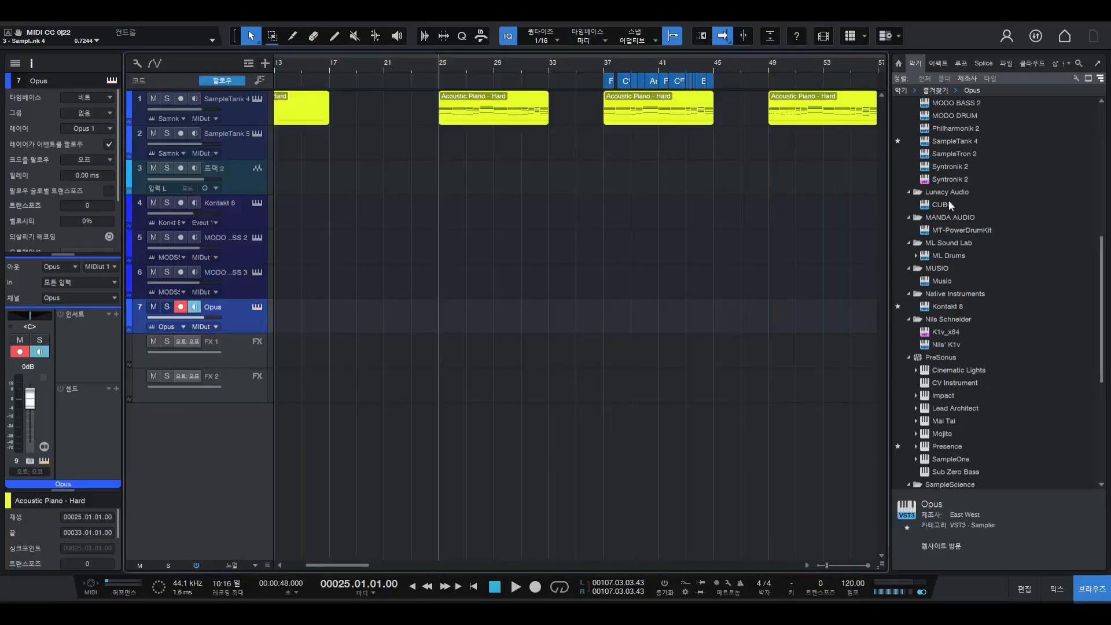
- Add a MODO DRUM instrument track and choose the Rock Custom drum kit
scroll(949, 201, "up", 3)
double_click(990, 193)
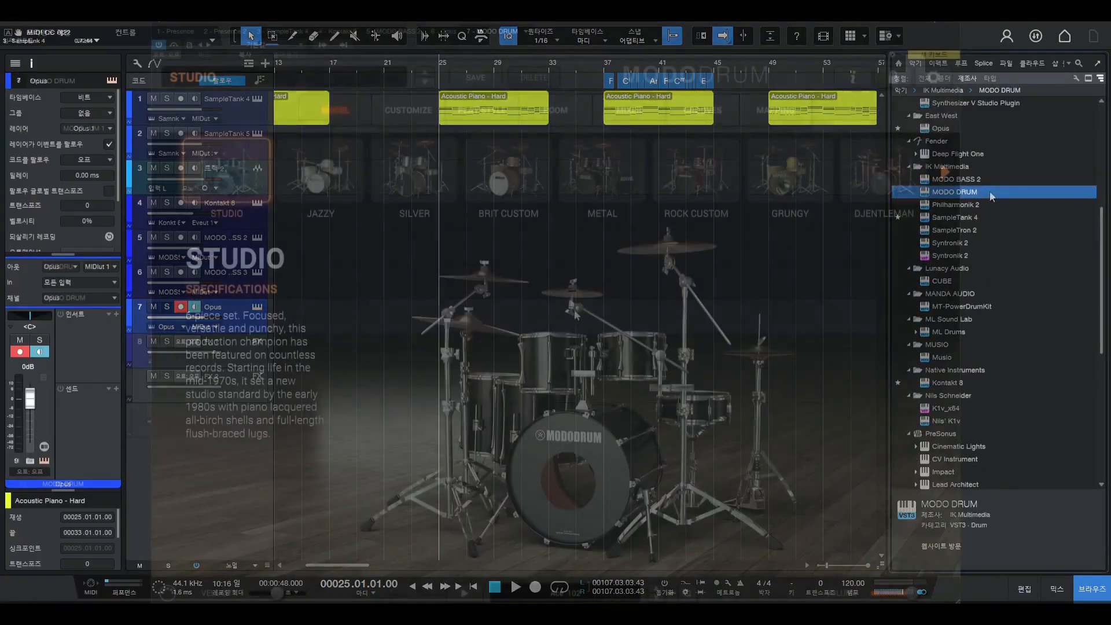
left_click(697, 182)
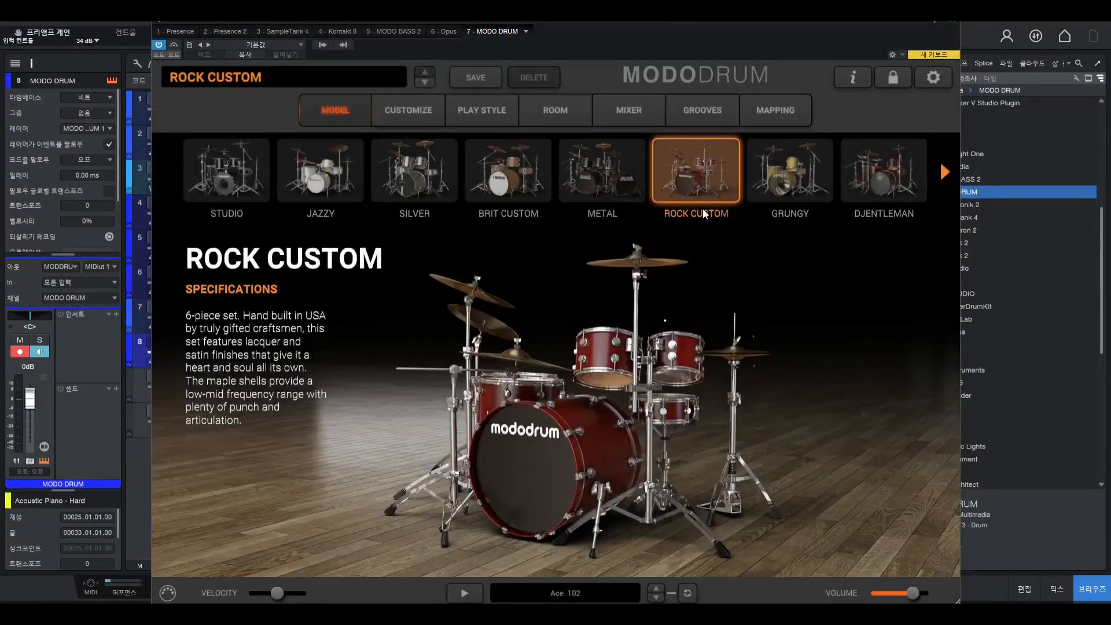
- Show the MODO DRUM grooves and audition the Ace 102 groove
left_click(702, 111)
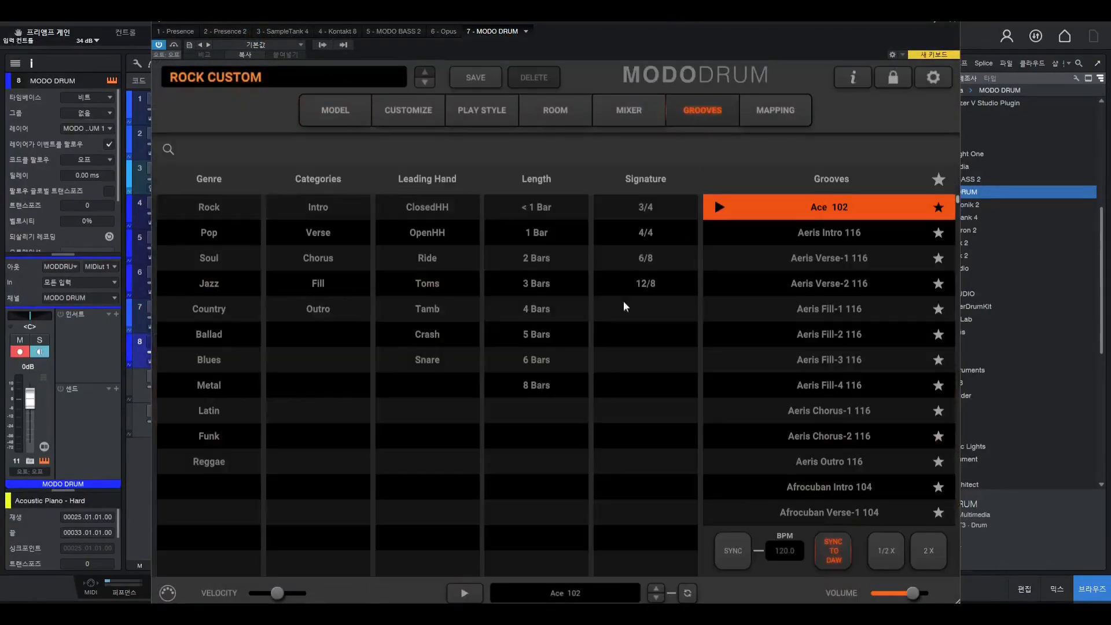
left_click(721, 207)
left_click(720, 206)
left_click(718, 208)
left_click(717, 210)
- Filter the grooves by the Fill category, audition Aeris Fill-1 116, and close the drum instrument window
left_click(323, 290)
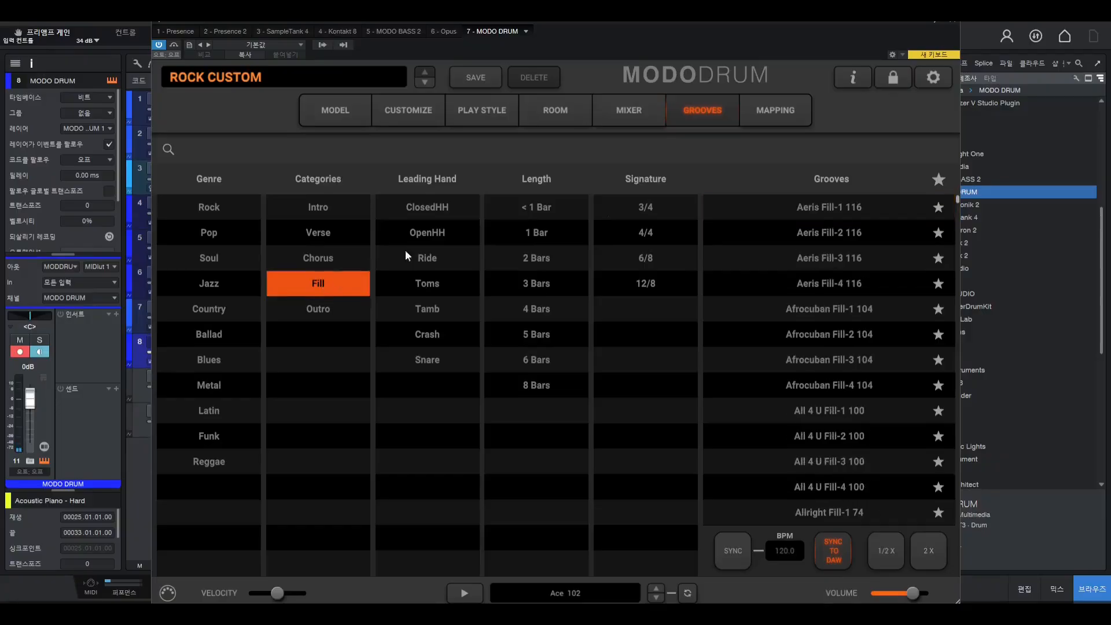
left_click(725, 206)
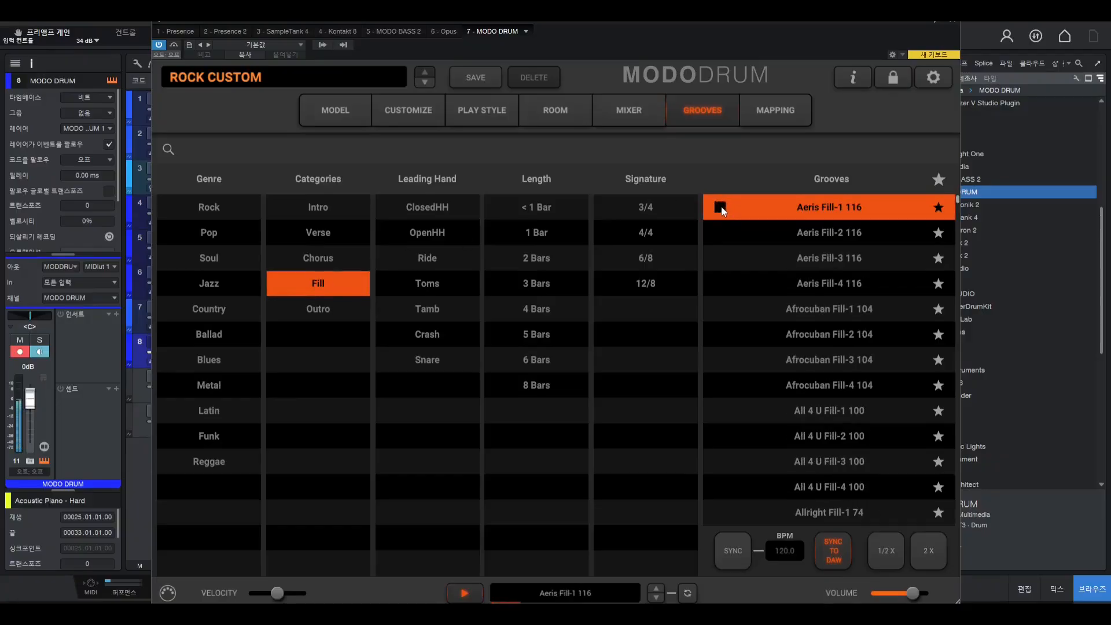
left_click(721, 208)
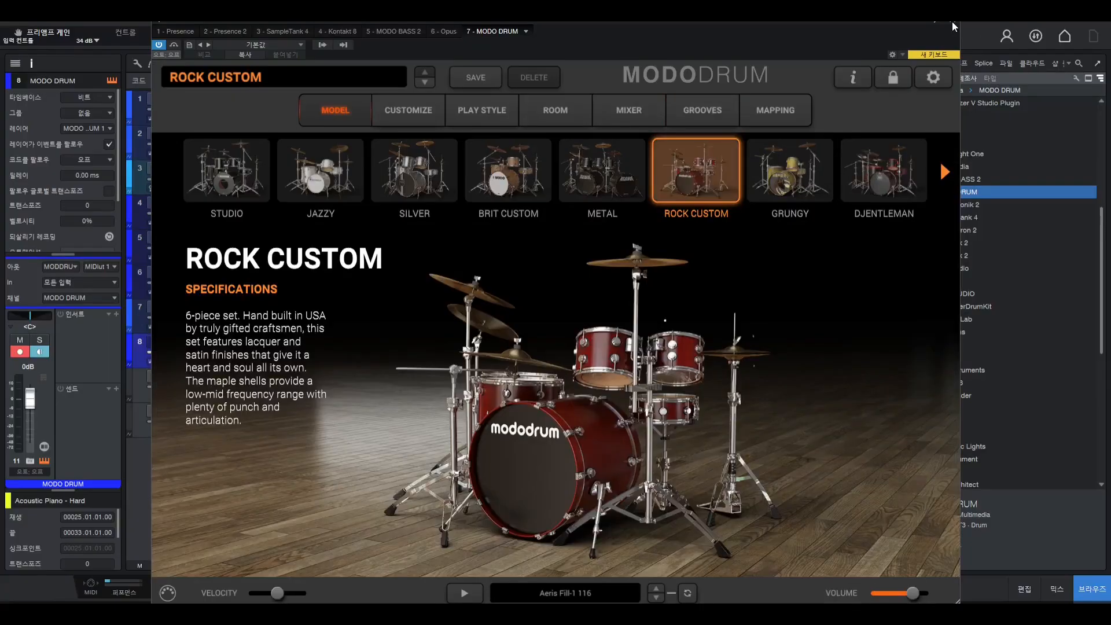
left_click(953, 22)
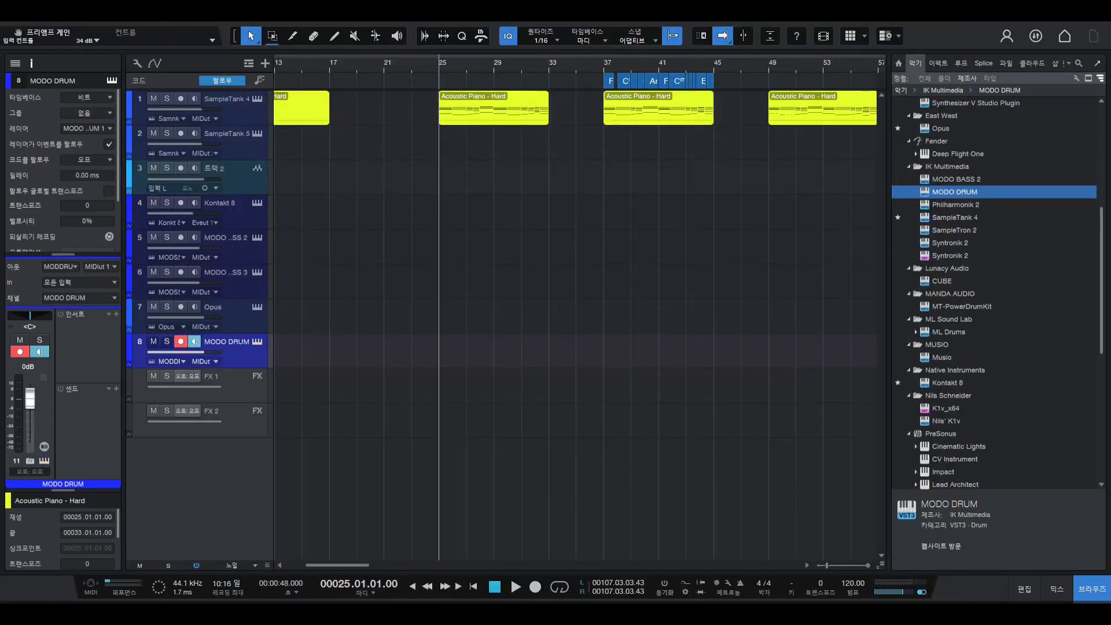
- Open the piano event at bar 25 in the note editor and play its chords from bar 25 into bar 29
key("e")
double_click(543, 120)
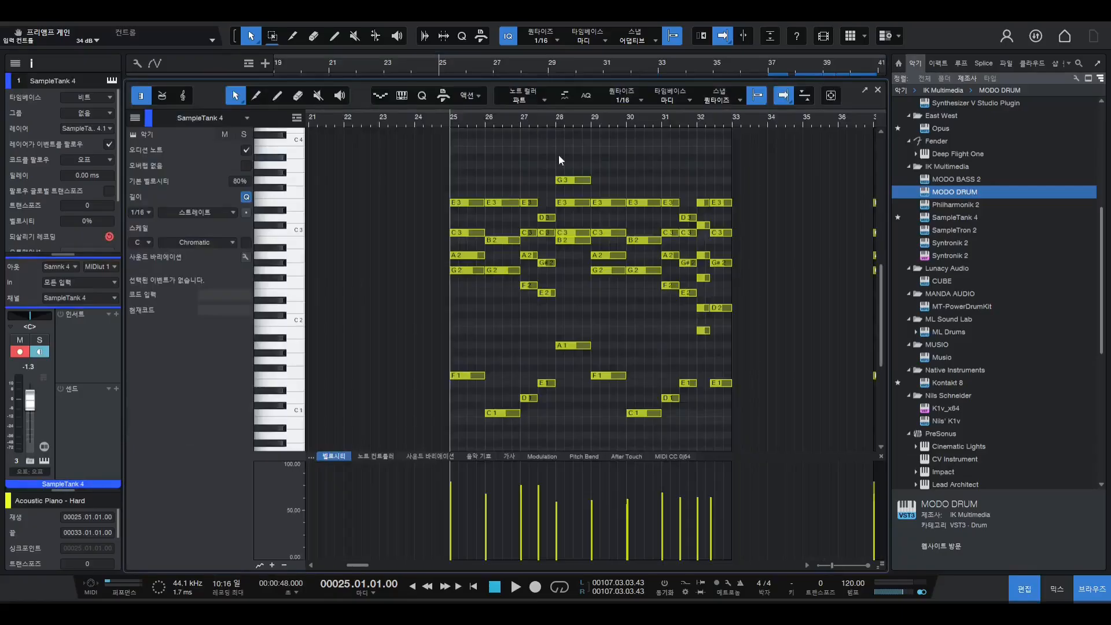
key("w")
key("e")
key("space")
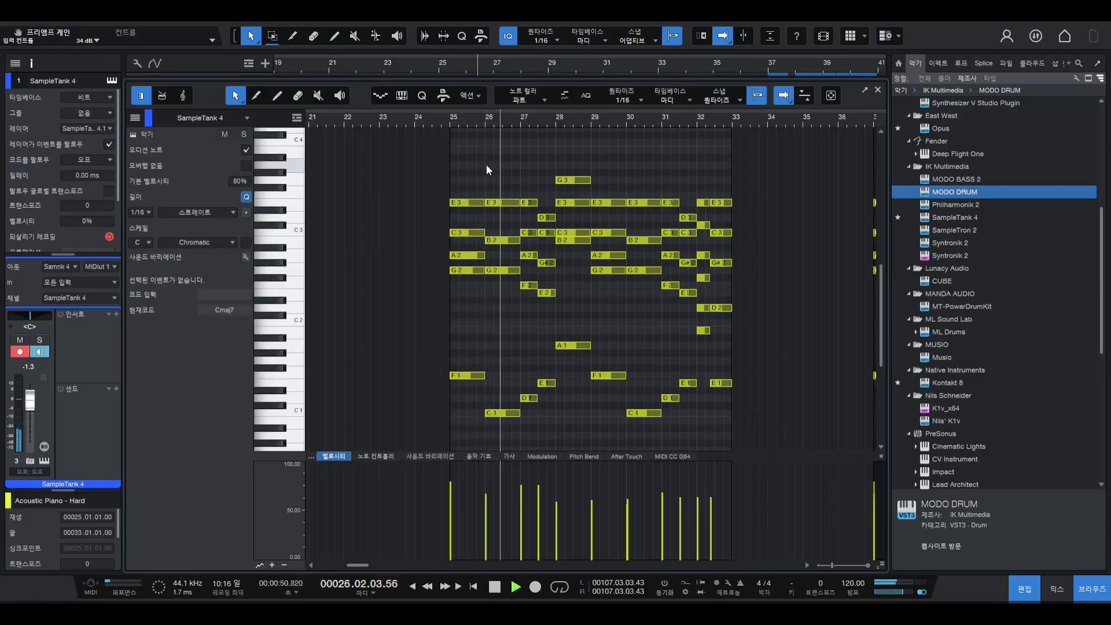
key("e")
key("w")
key("e")
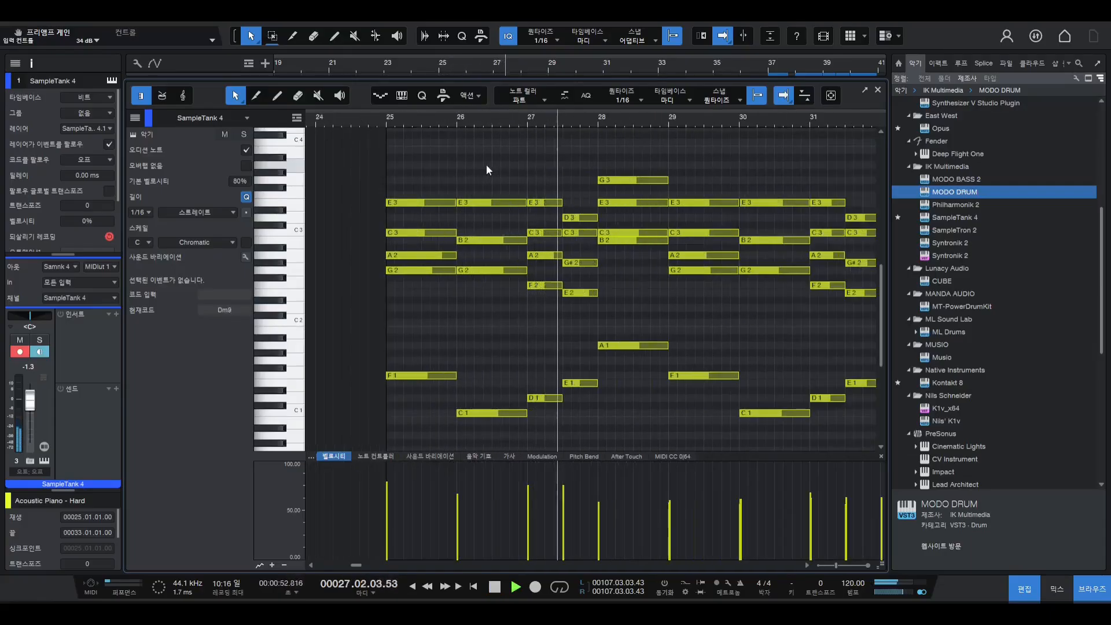
key("w")
key("w")
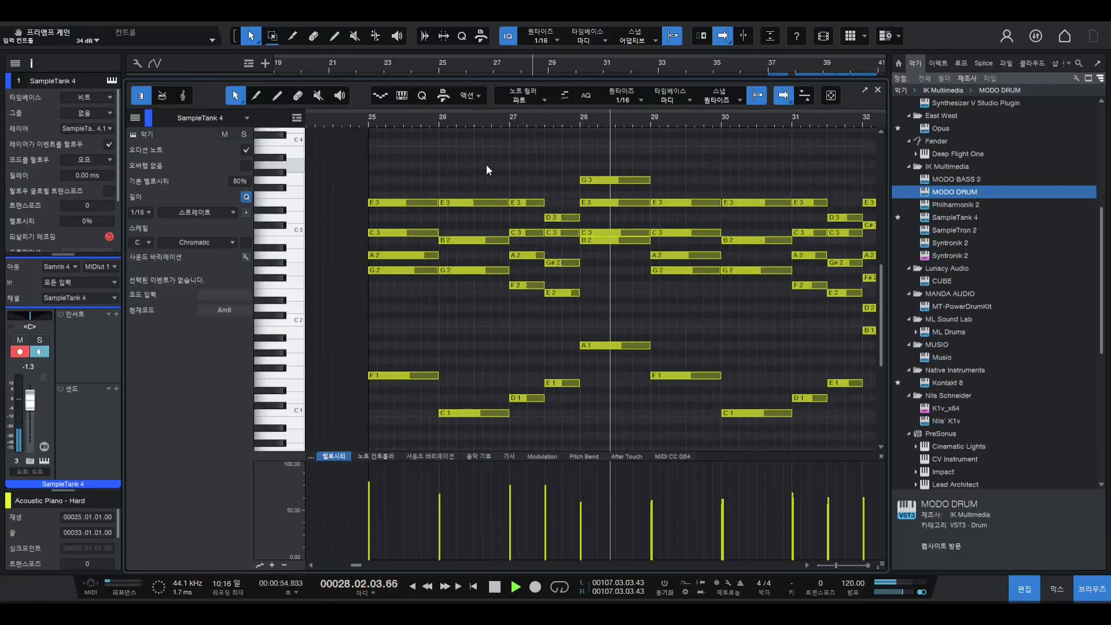
key("e")
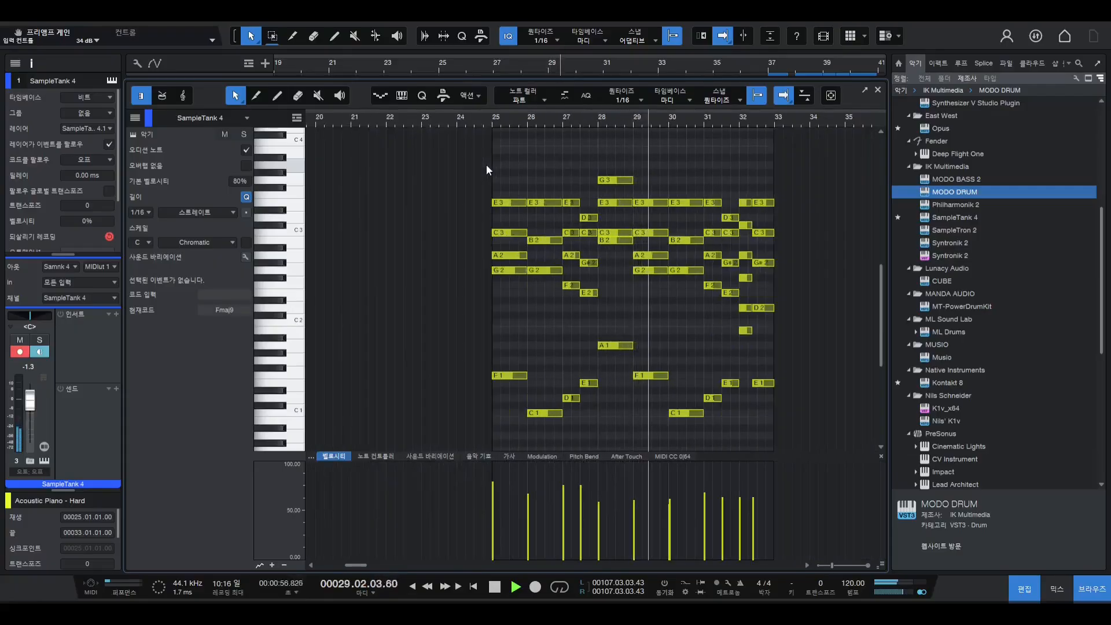
key("space")
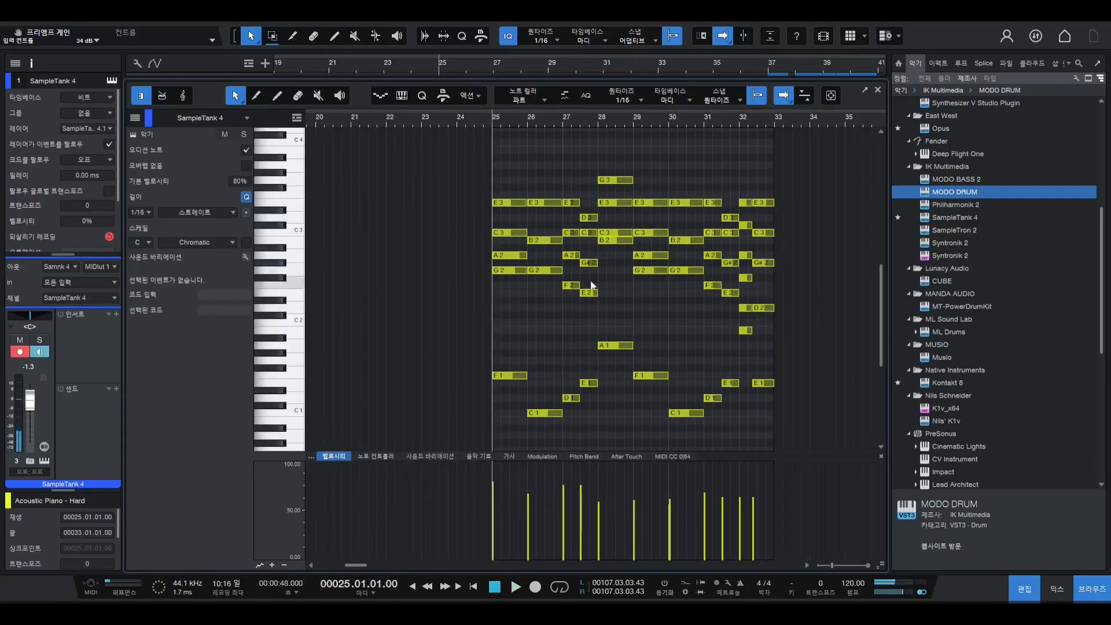
- Play the full piano chord progression from bar 25 through bar 32, and stop playback
key("e")
key("w")
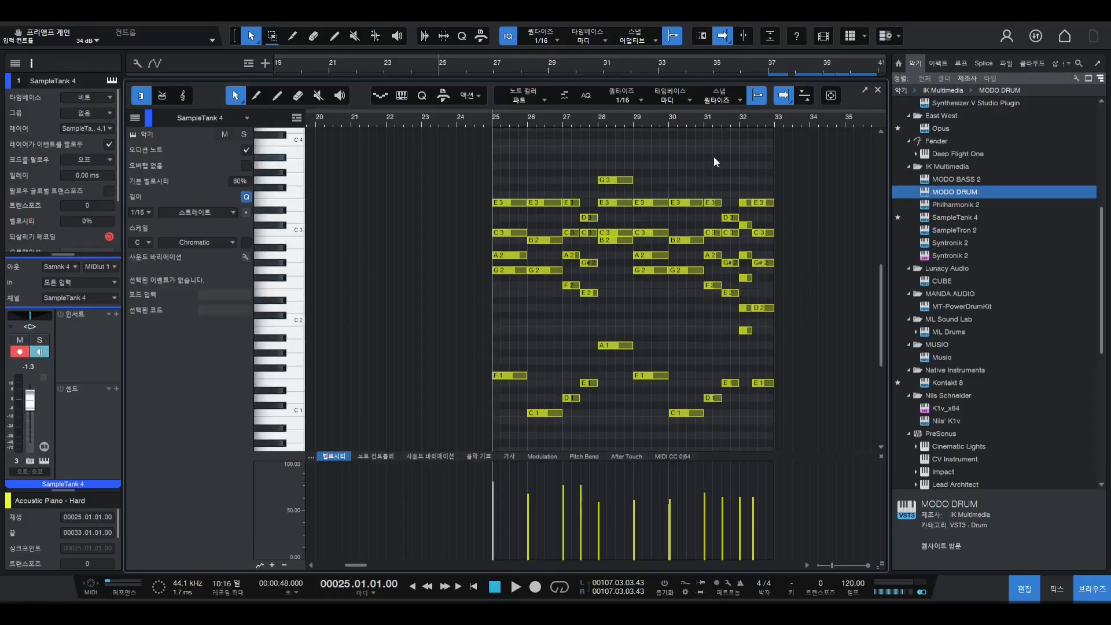
key("space")
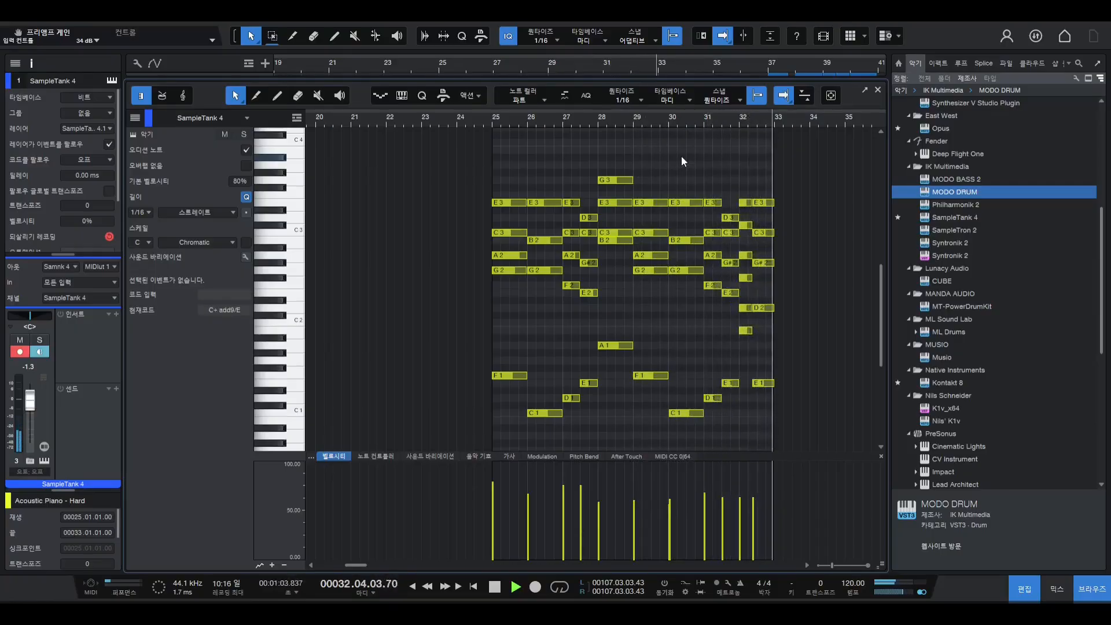
key("space")
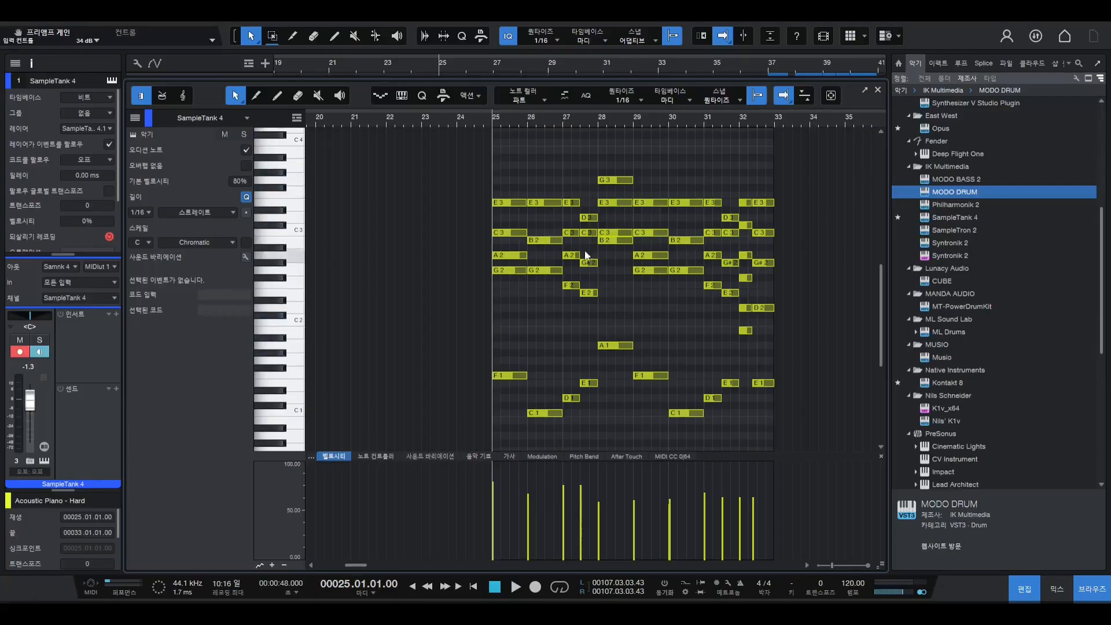
- Play the closing chords from bar 30 into bar 32, and reposition the playhead near bar 28
double_click(698, 120)
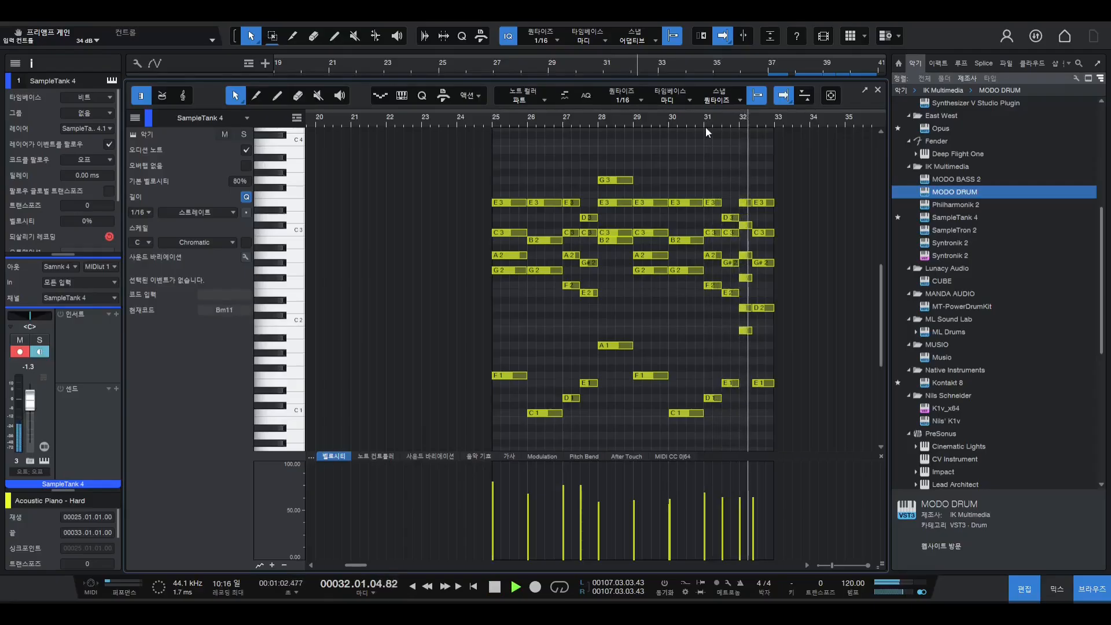
key("space")
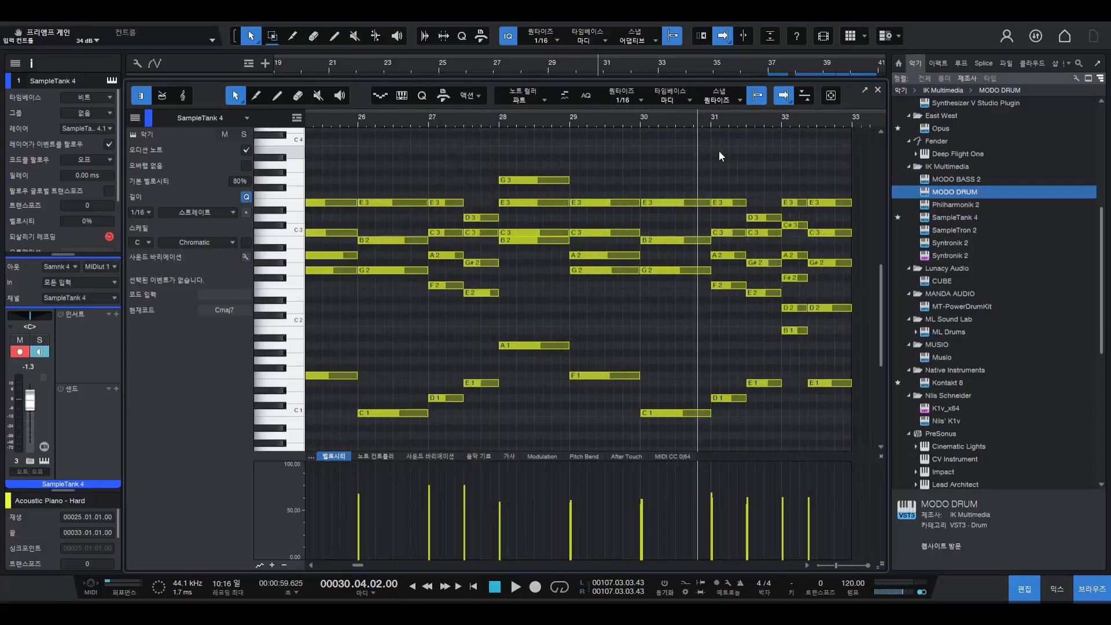
left_click(491, 123)
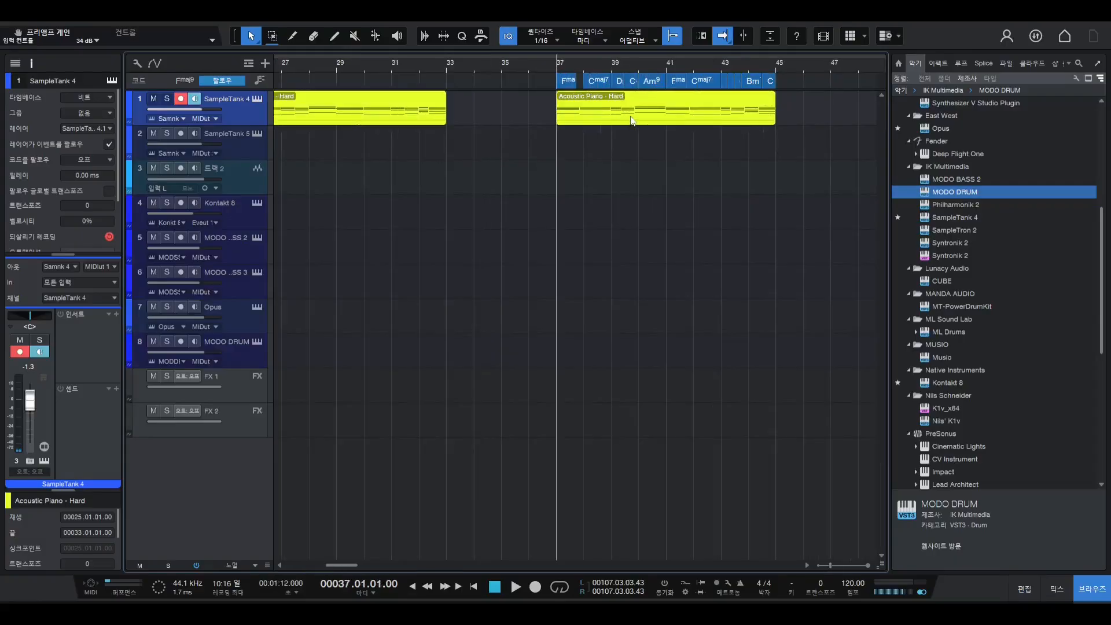
- Open the piano event at bar 37 in the note editor and examine its chords and shifted note timings
double_click(632, 120)
key("w")
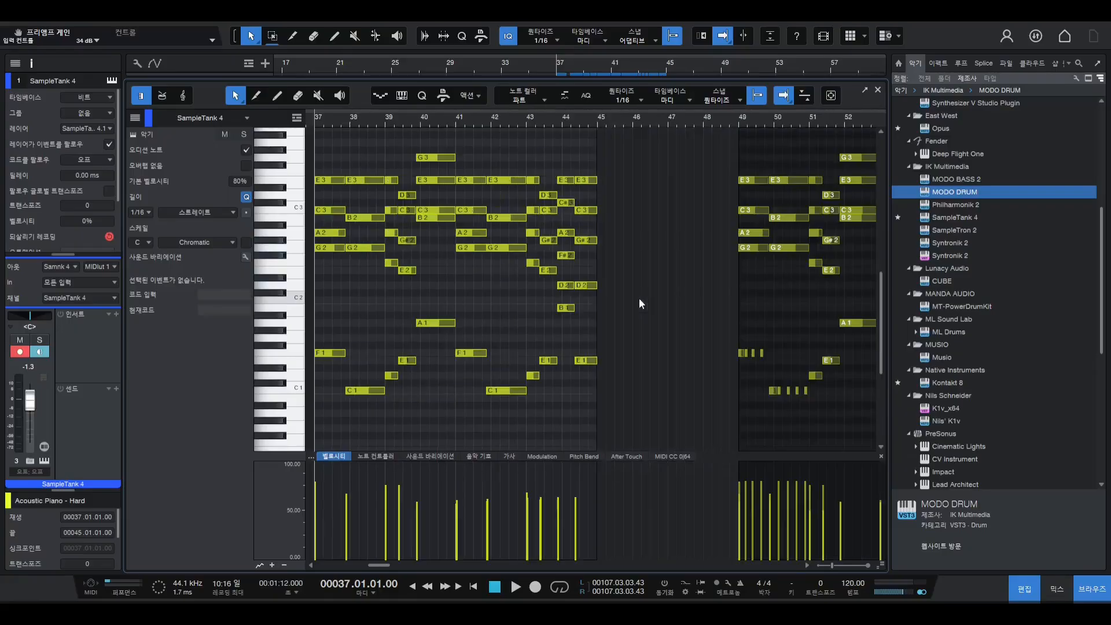
key("e")
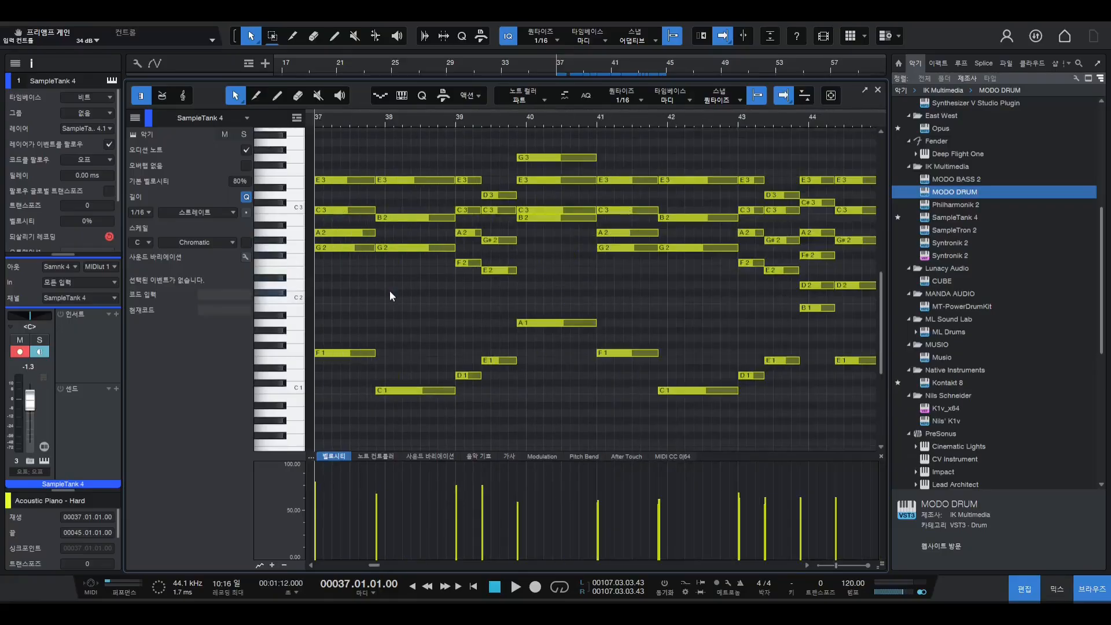
key("w")
- Play the original piano event from bar 25 for comparison, and close the note editor
key("space")
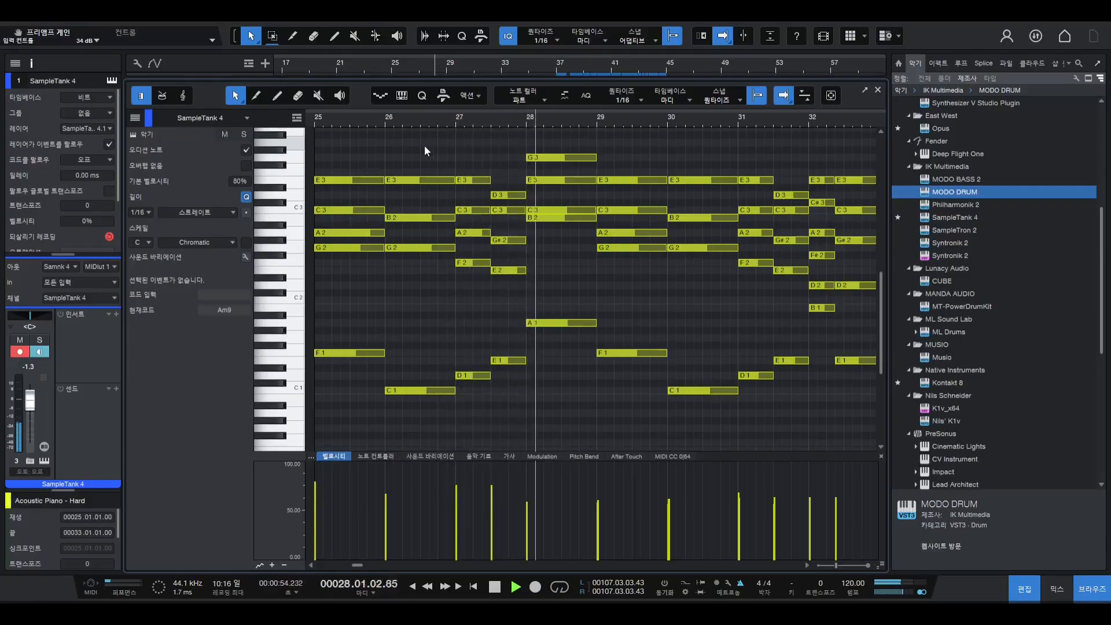
key("space")
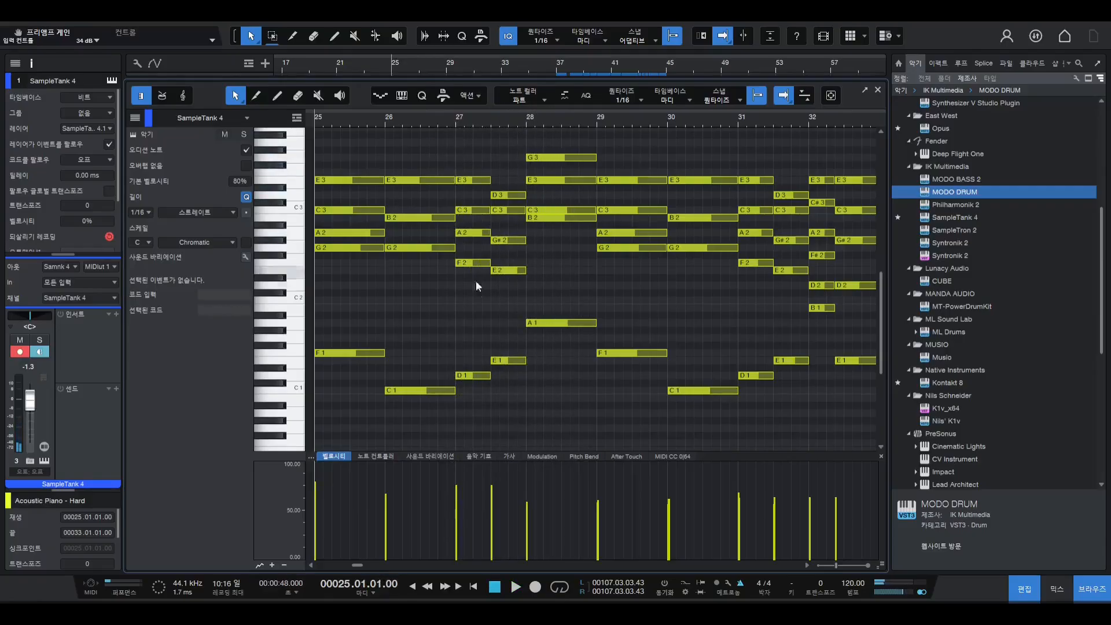
left_click(878, 90)
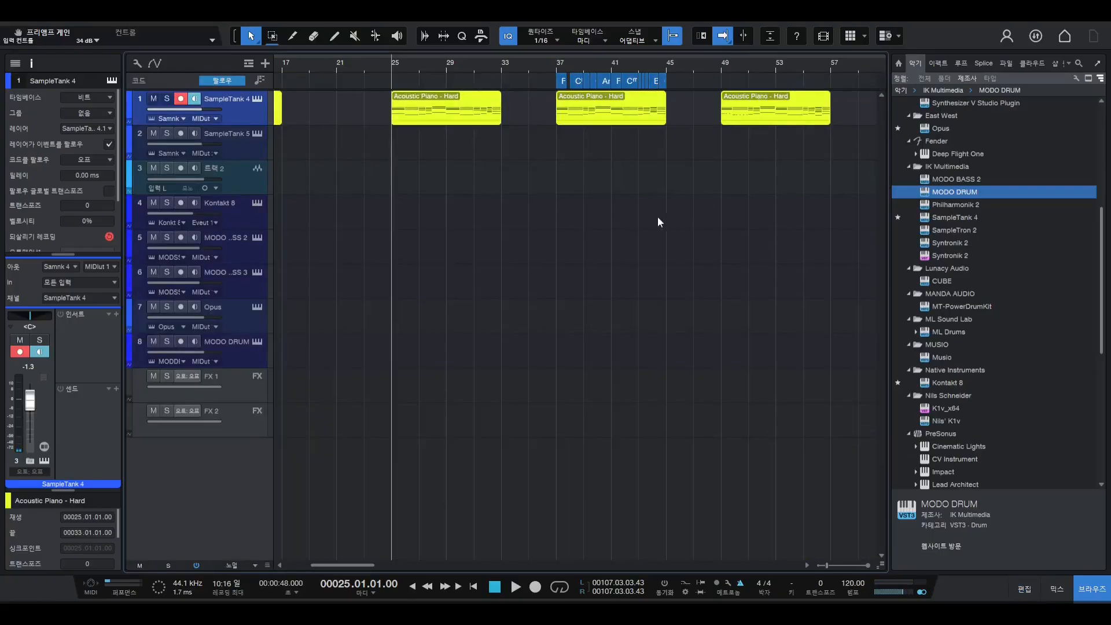
- Reopen the piano event at bar 37 and check its note starts against the playhead at bar 38 and bar 39 beat 2
left_click(557, 65)
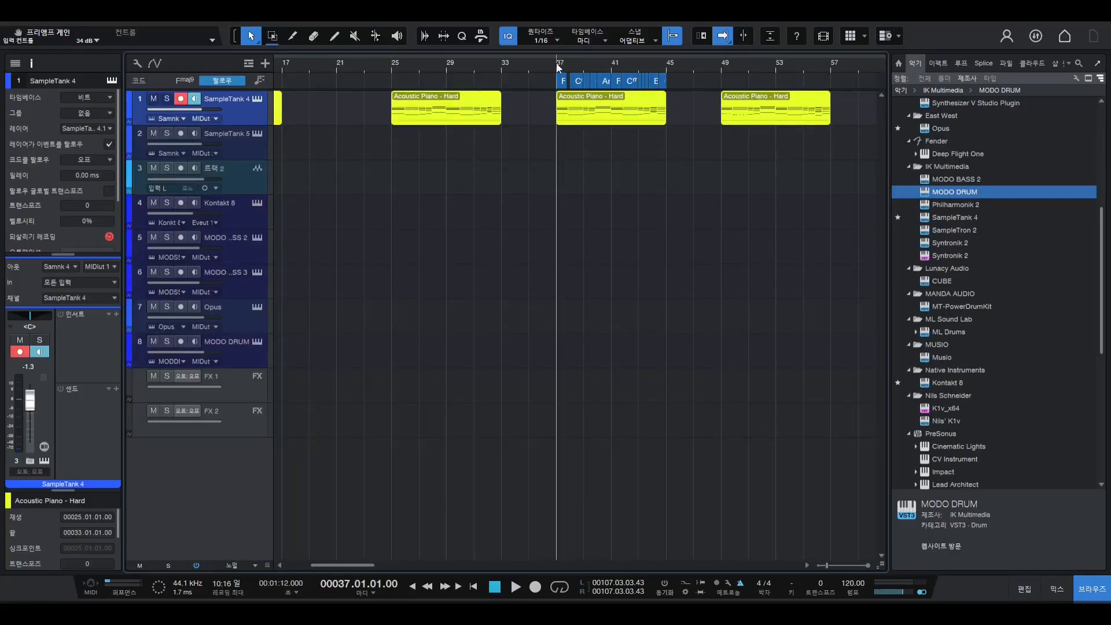
double_click(592, 105)
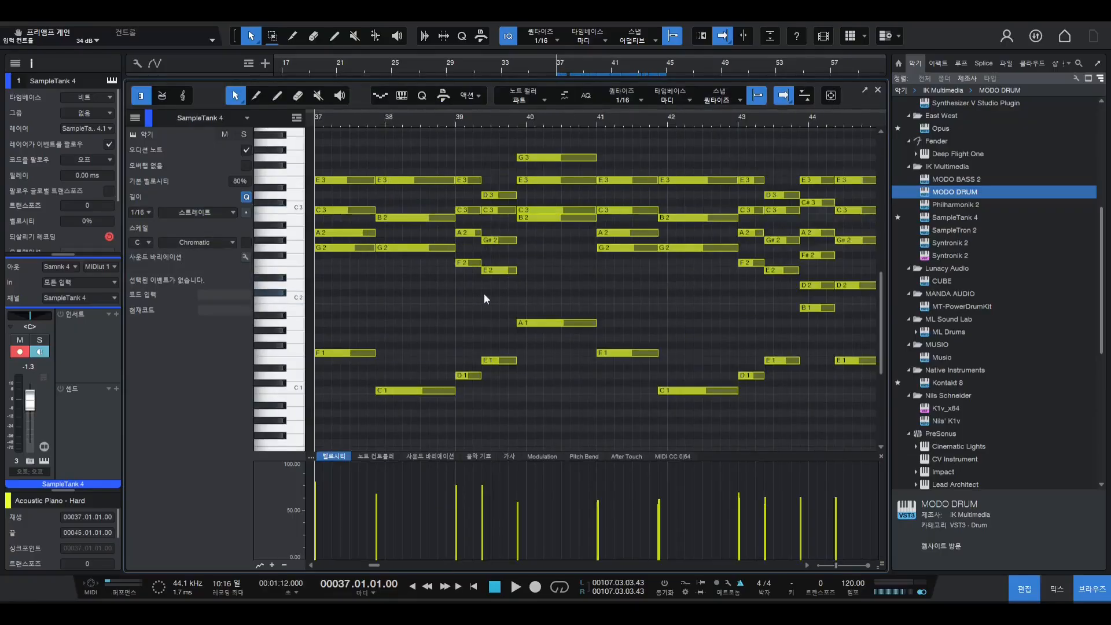
key("e")
left_click(457, 120)
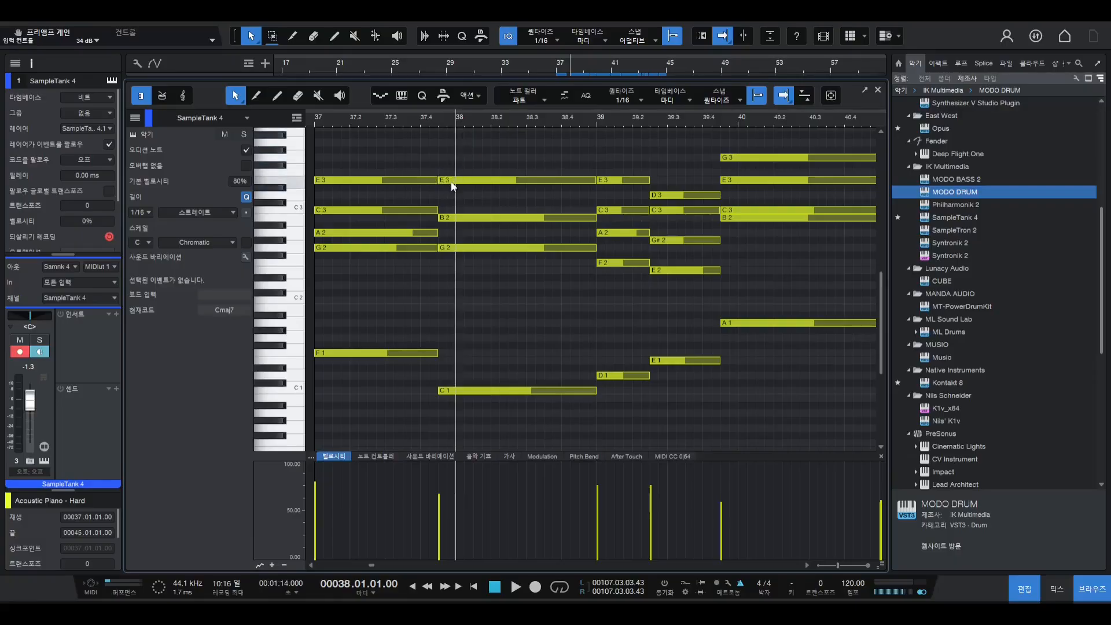
left_click(649, 119)
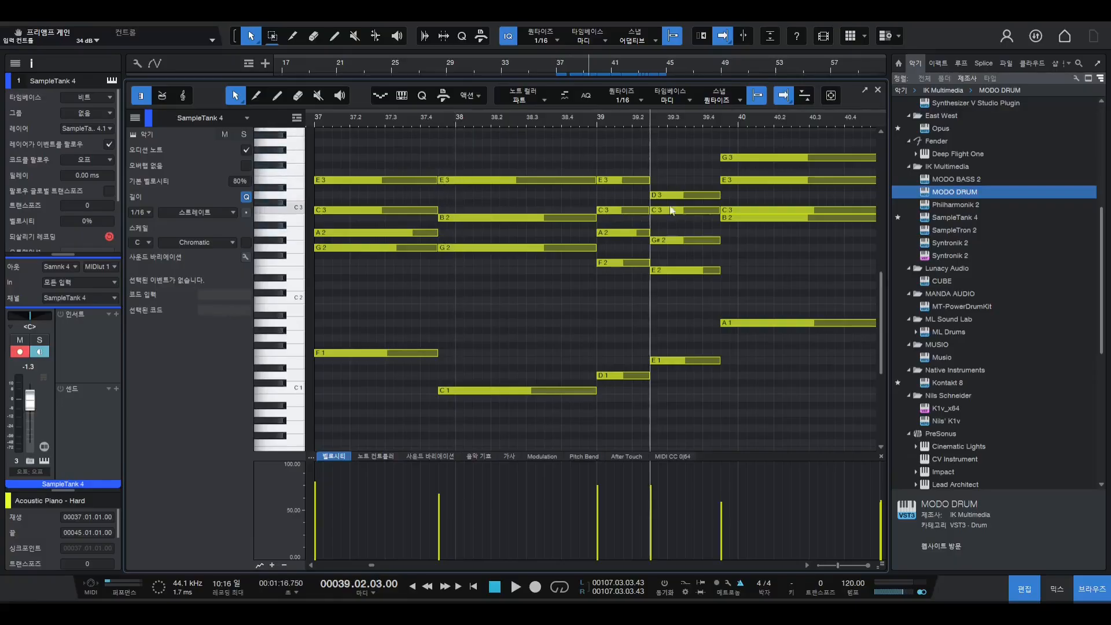
- Play the piano event from bar 37 in the note editor and check its chord rhythm
key("w")
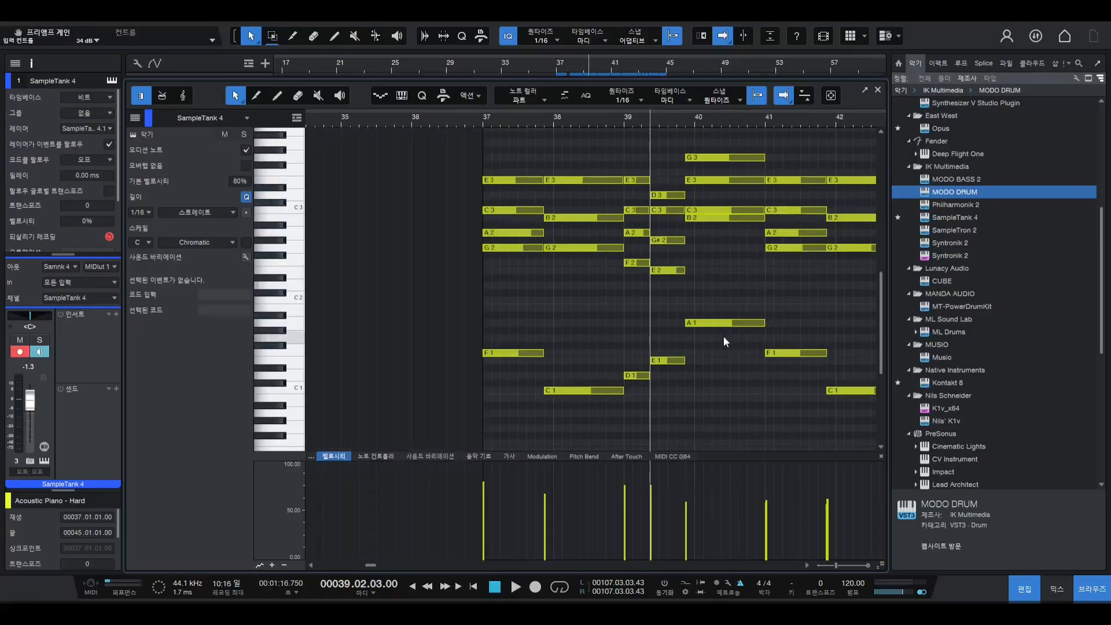
key("e")
key("w")
left_click(481, 115)
key("space")
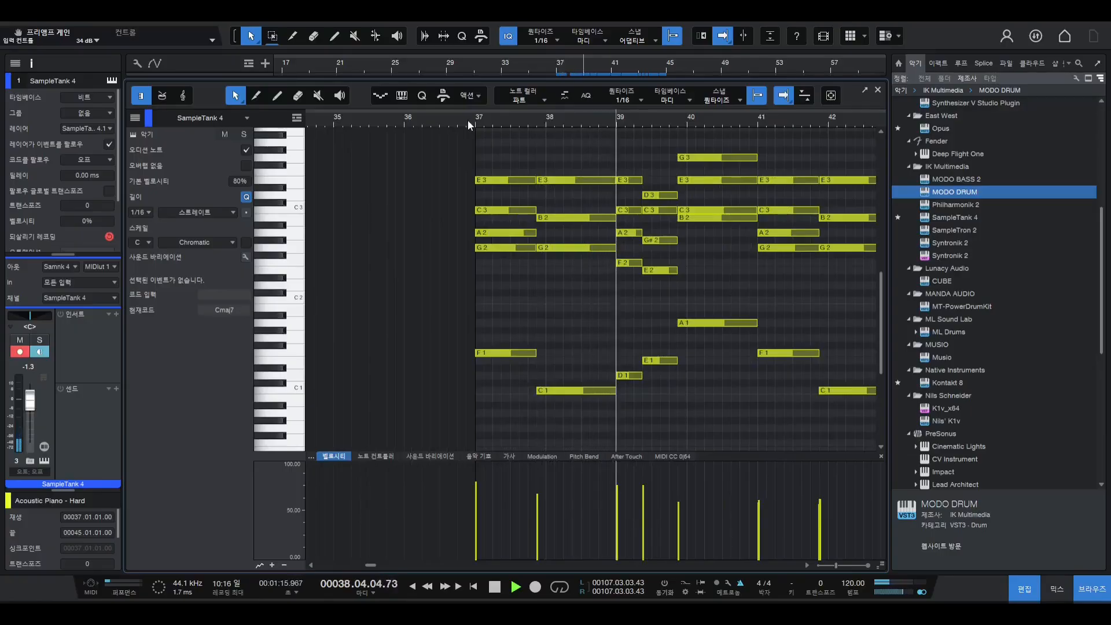
key("w")
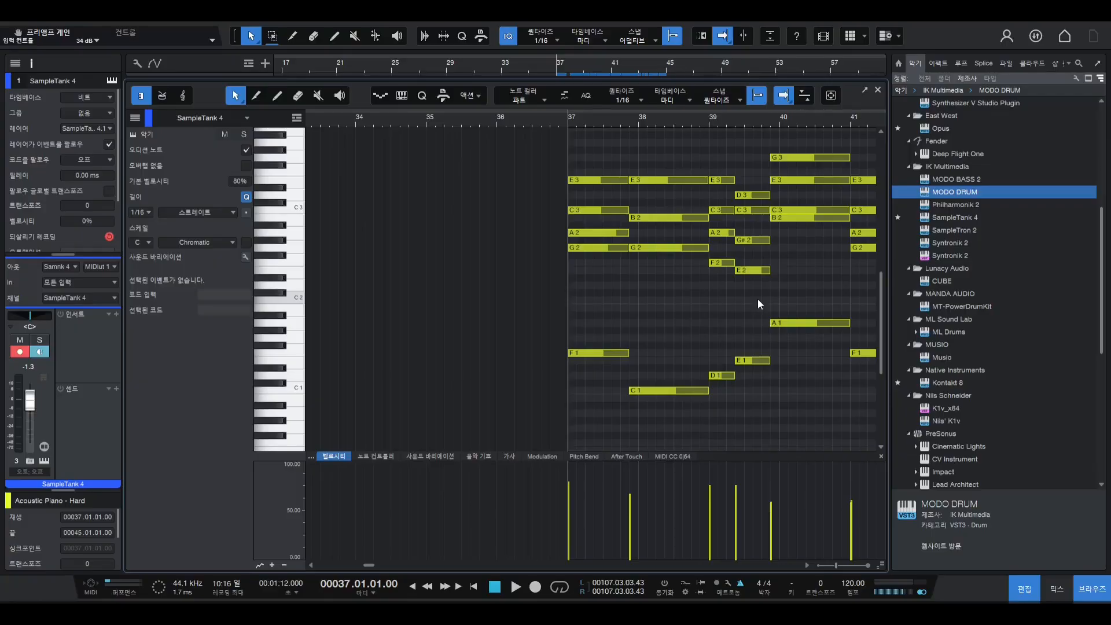
key("w")
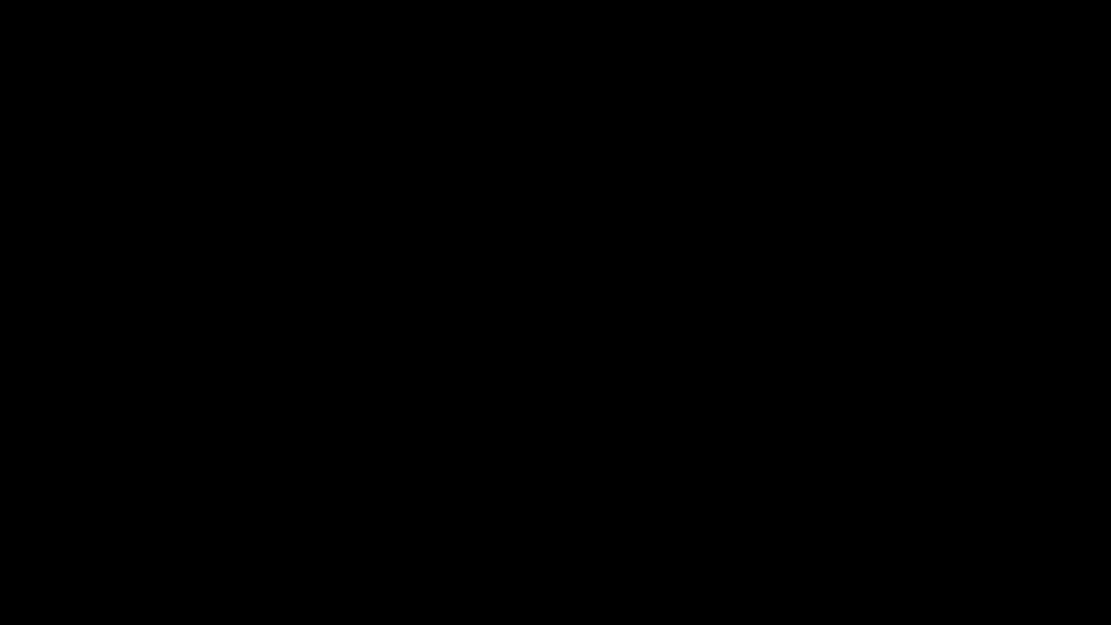
- Play the piano event at bar 49 from just before its start into bar 50, checking the repeated bass notes
scroll(615, 310, "down", 2)
scroll(615, 310, "down", 1)
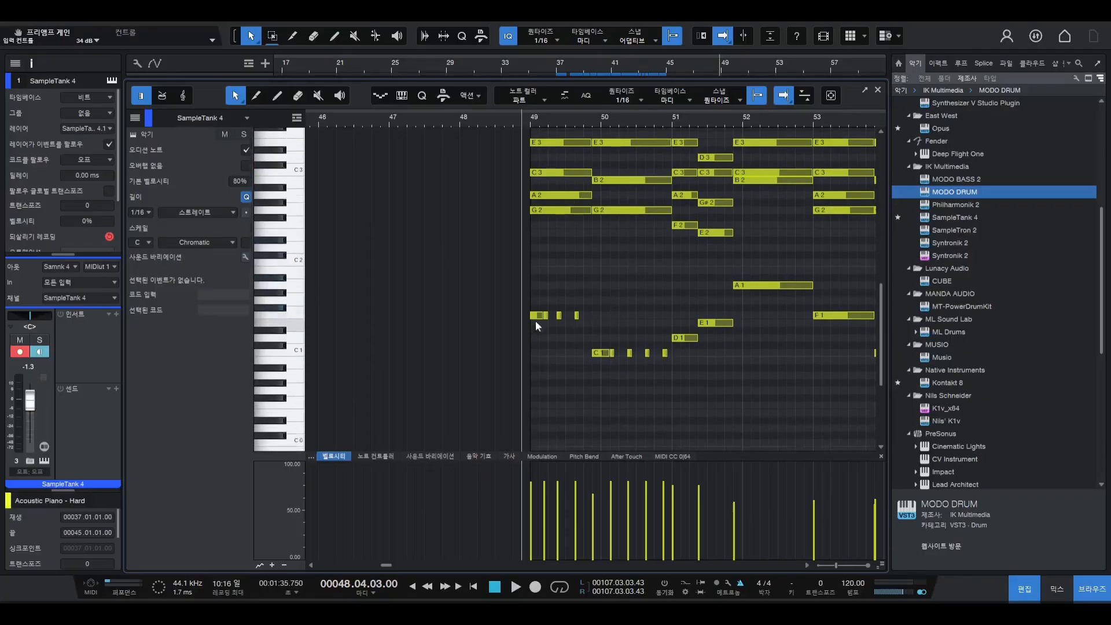
key("e")
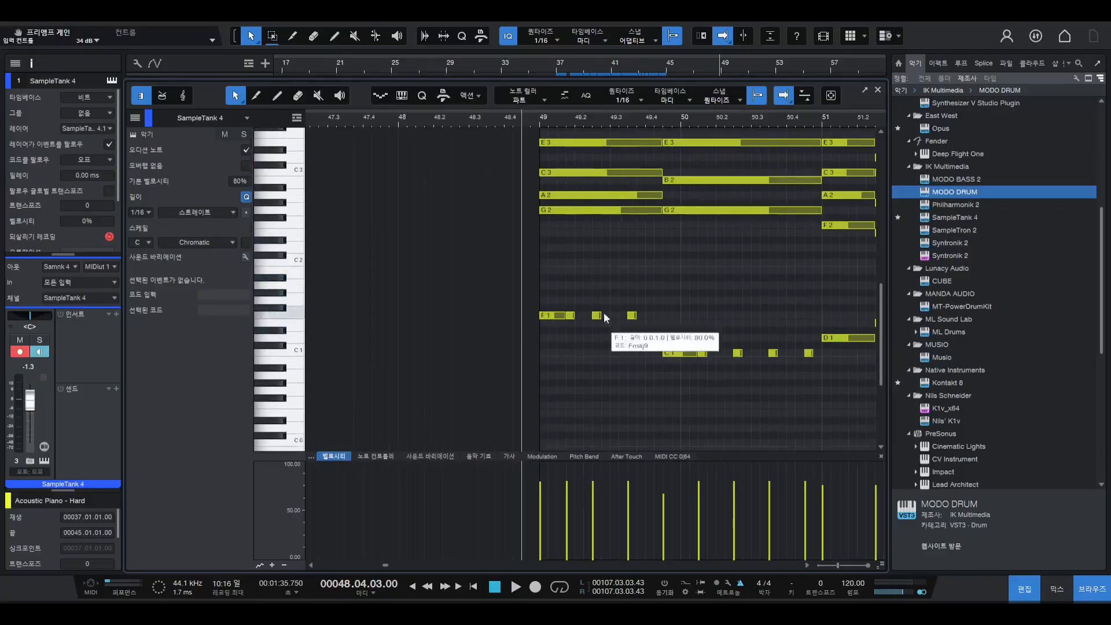
key("space")
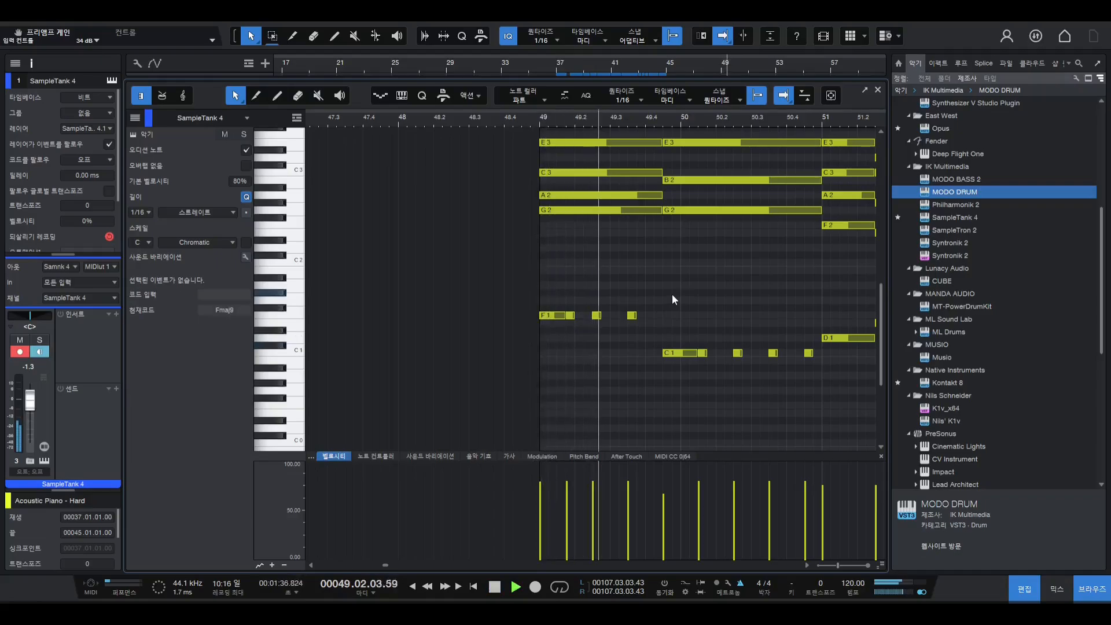
key("w")
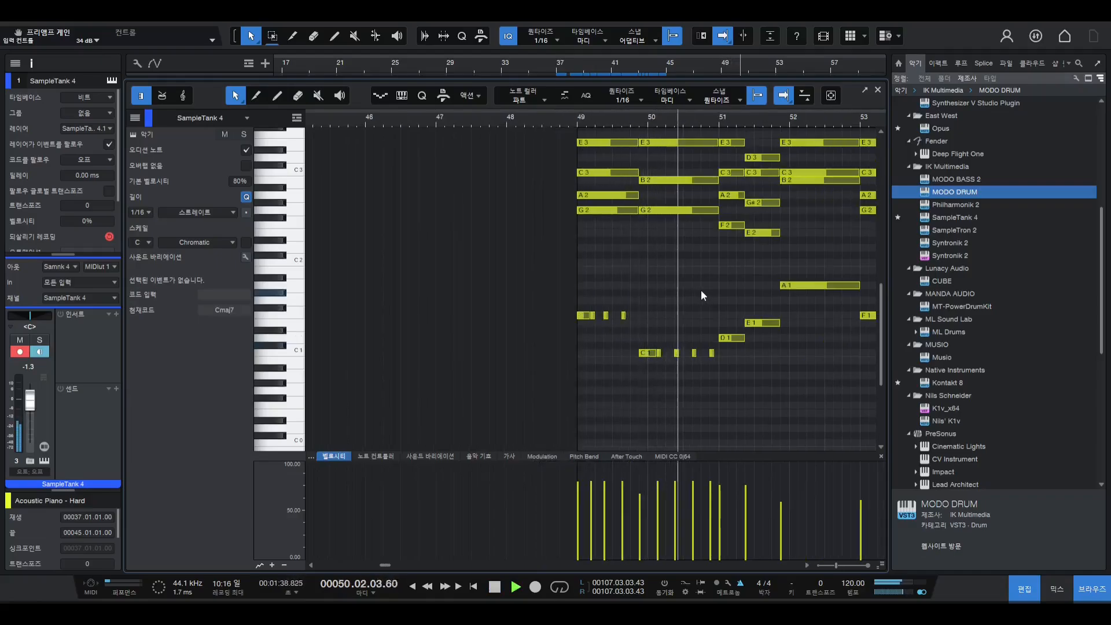
key("space")
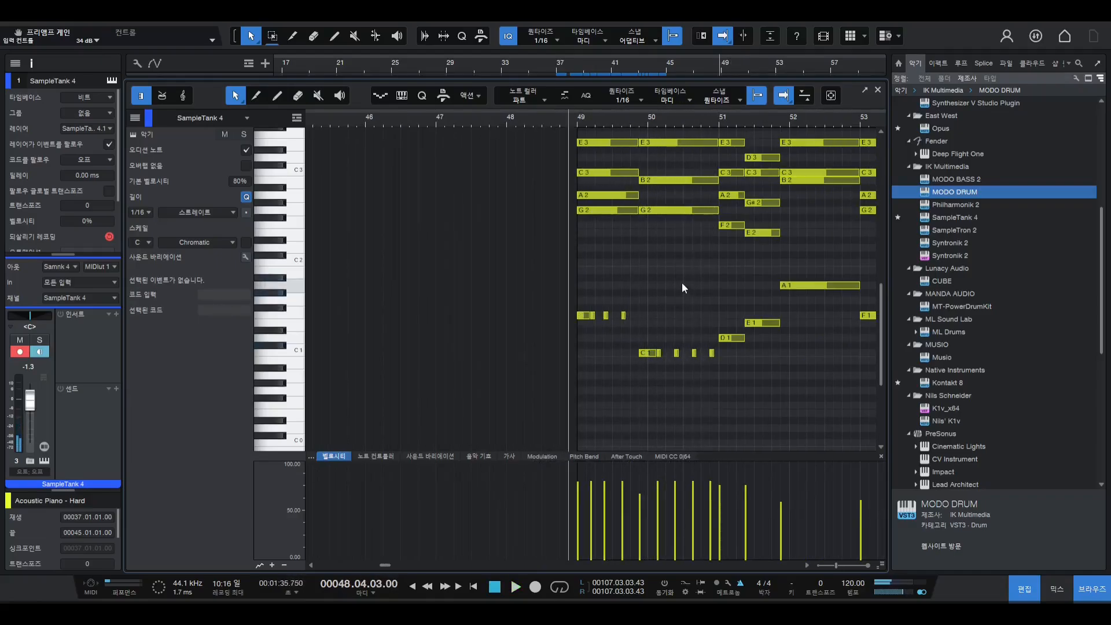
- Examine the held upper chords in bars 49 and 50 by highlighting their notes, and clear the selection
key("e")
key("w")
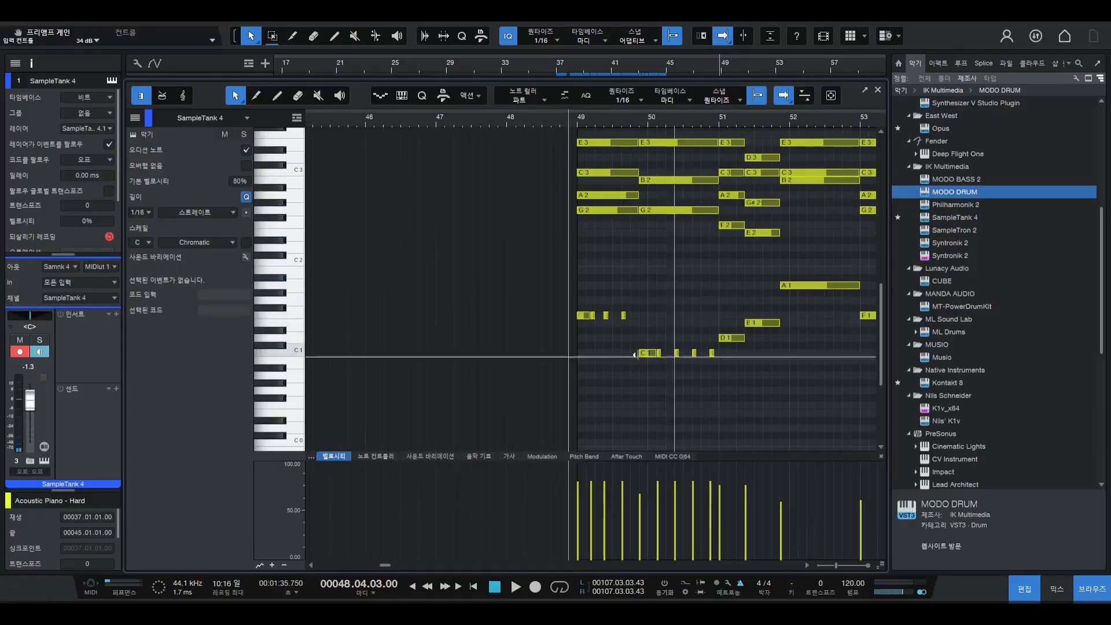
scroll(554, 360, "up", 2)
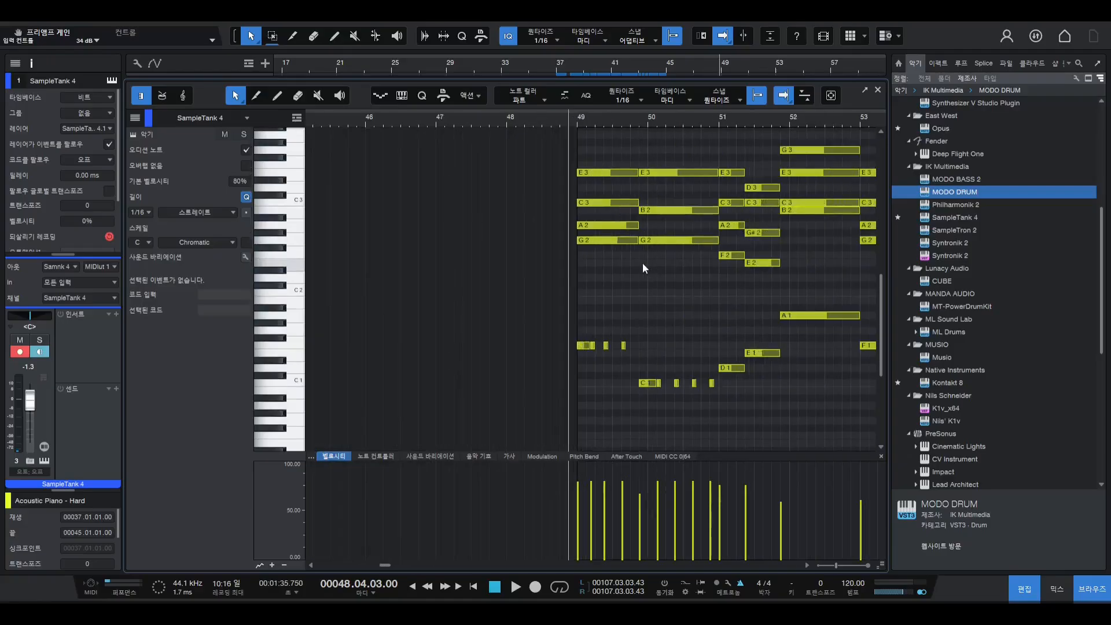
key("e")
key("w")
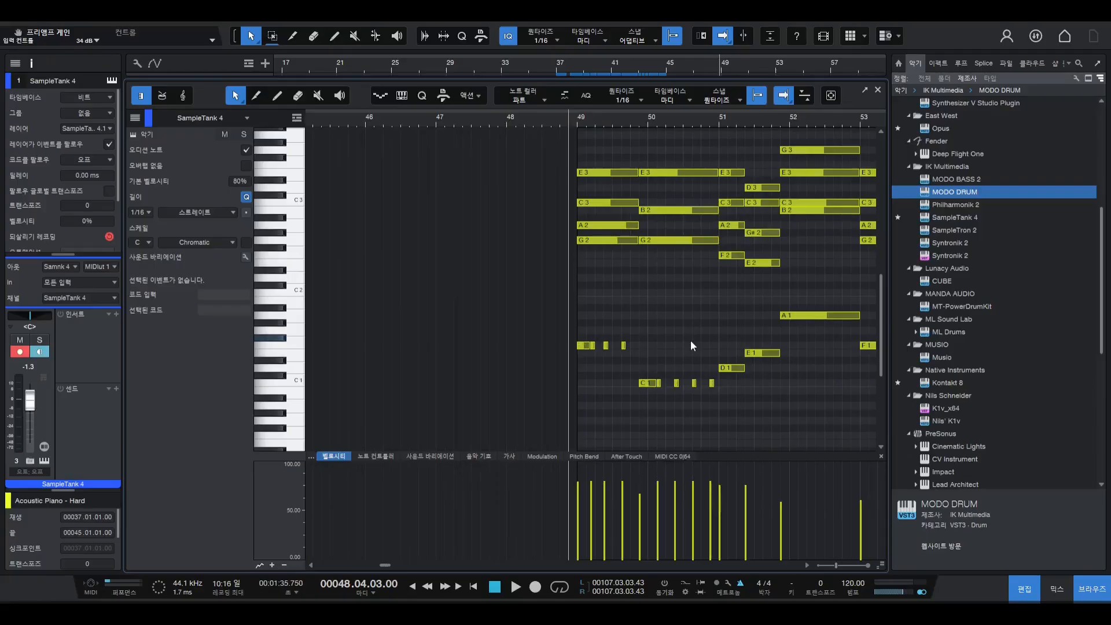
left_click_drag(603, 292, 672, 147)
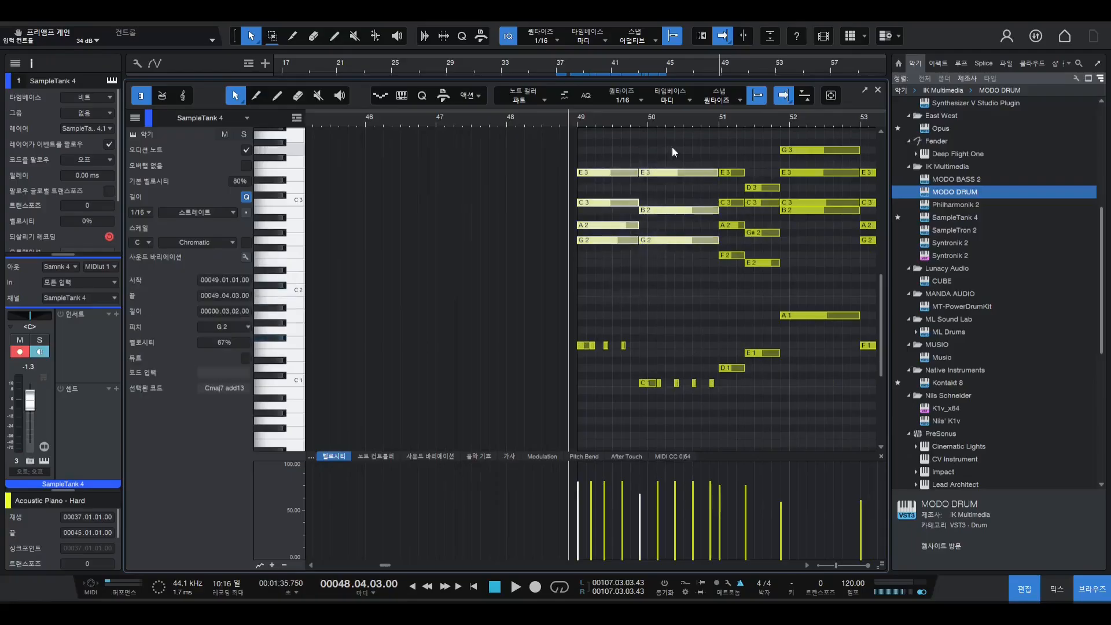
key("e")
left_click(719, 294)
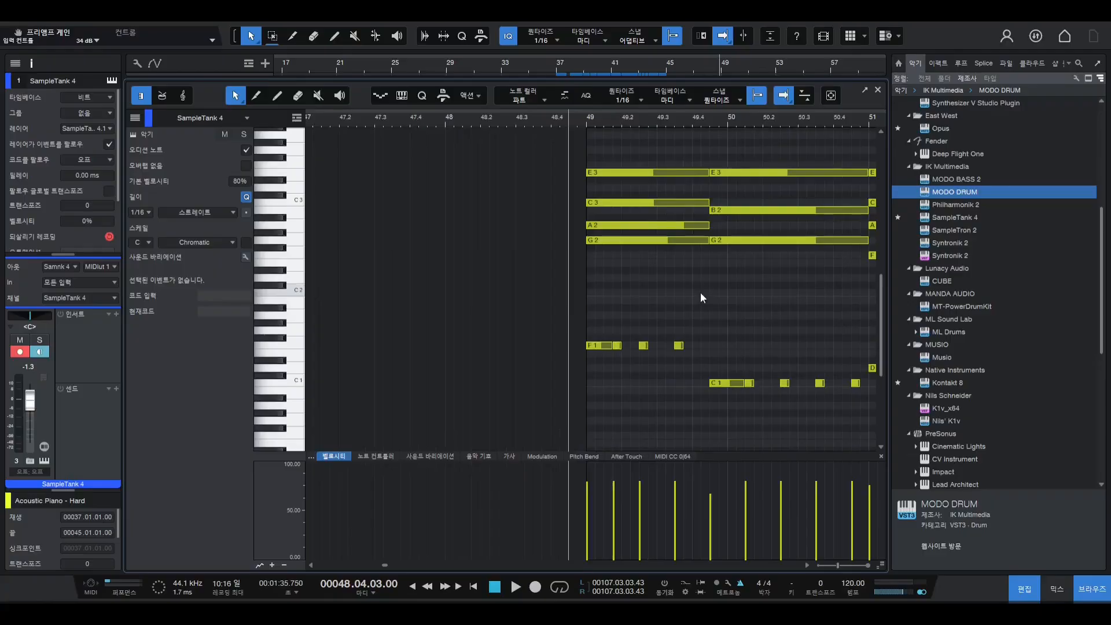
left_click_drag(620, 288, 642, 157)
left_click(653, 320)
- Examine the whole piano event at bar 49 beside its neighbouring events, and close the note editor
scroll(681, 282, "down", 3)
key("space")
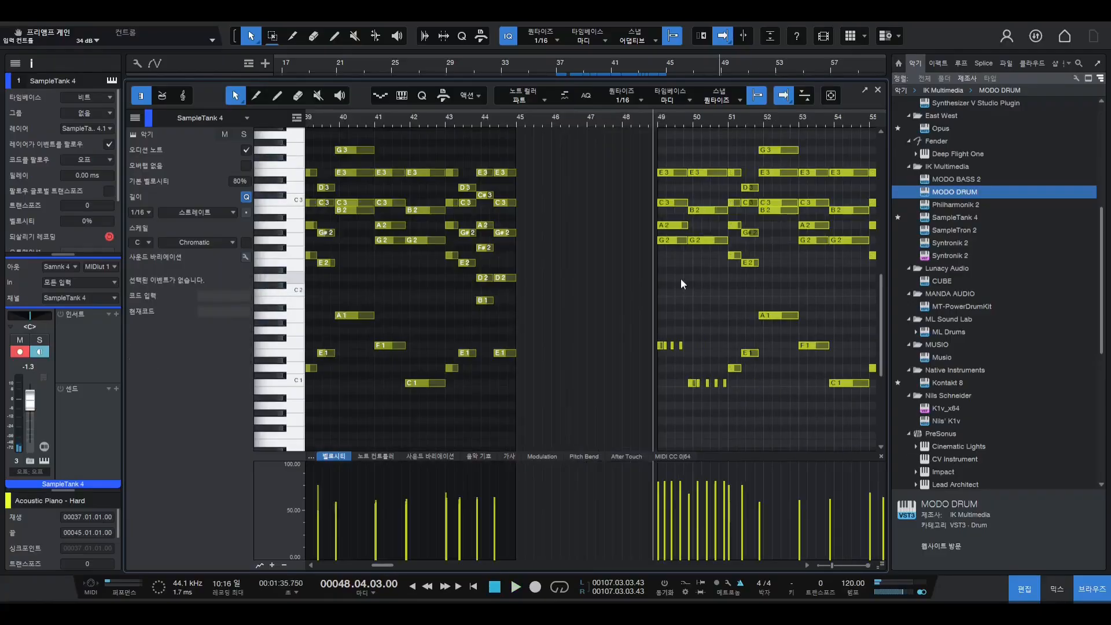
scroll(657, 265, "down", 3)
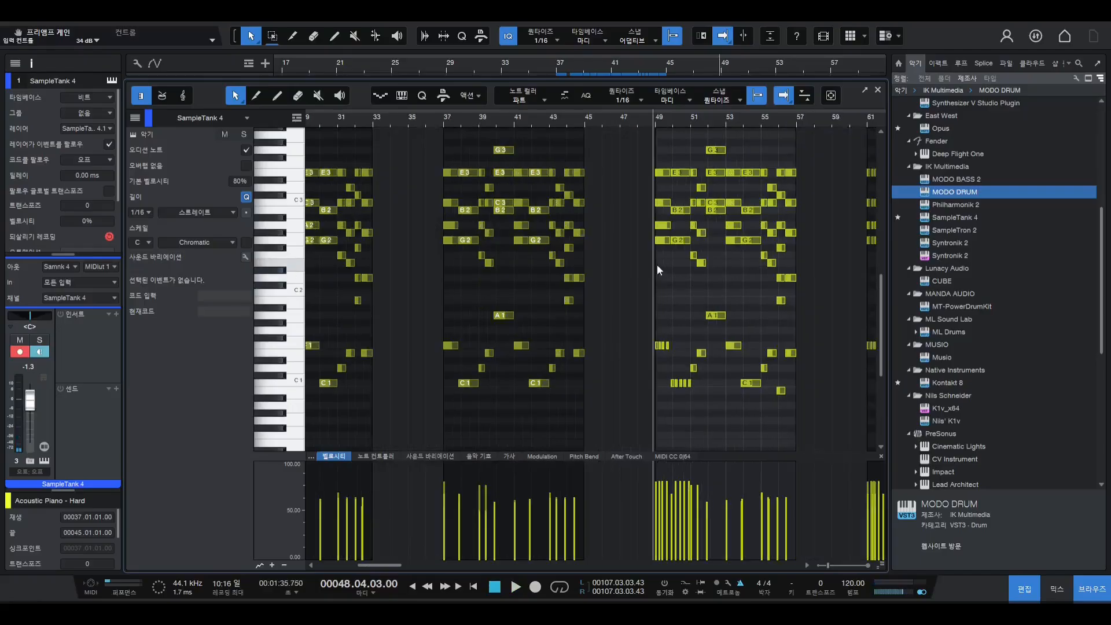
left_click(878, 90)
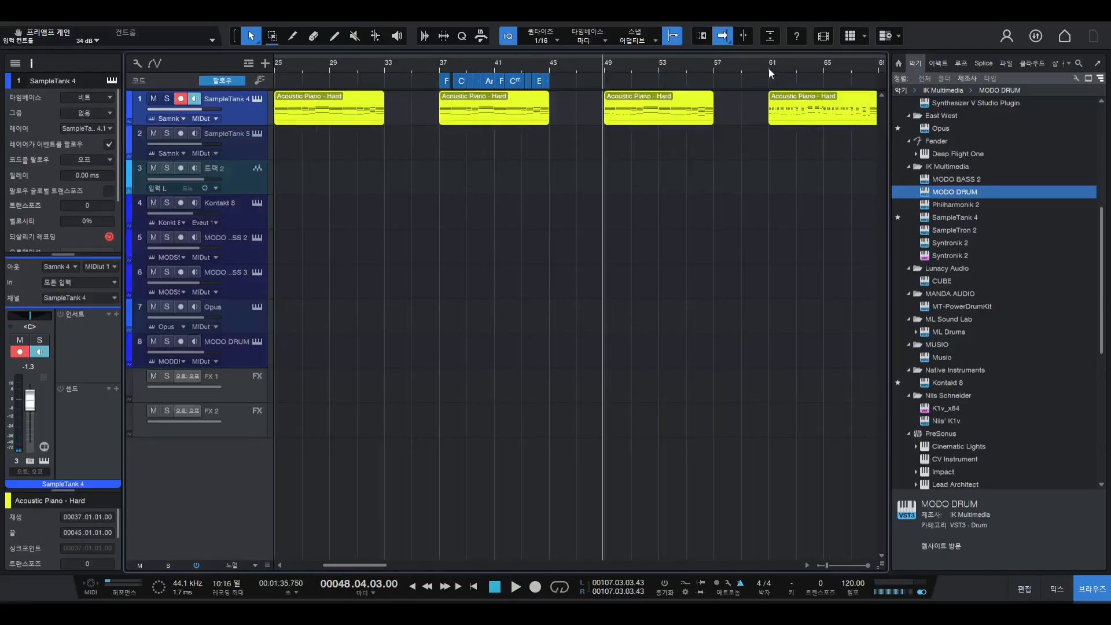
- Open the piano event at bar 61 in the note editor and play it from bar 61 into bar 68
left_click(770, 74)
scroll(770, 73, "up", 2)
double_click(801, 116)
scroll(606, 294, "up", 5)
key("space")
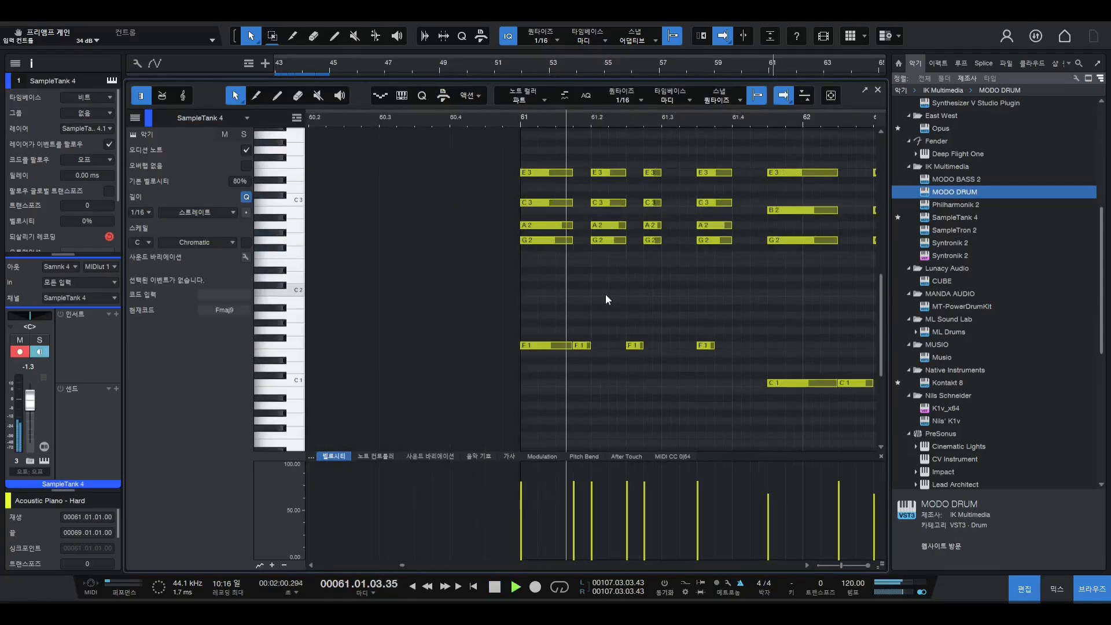
scroll(610, 303, "down", 8)
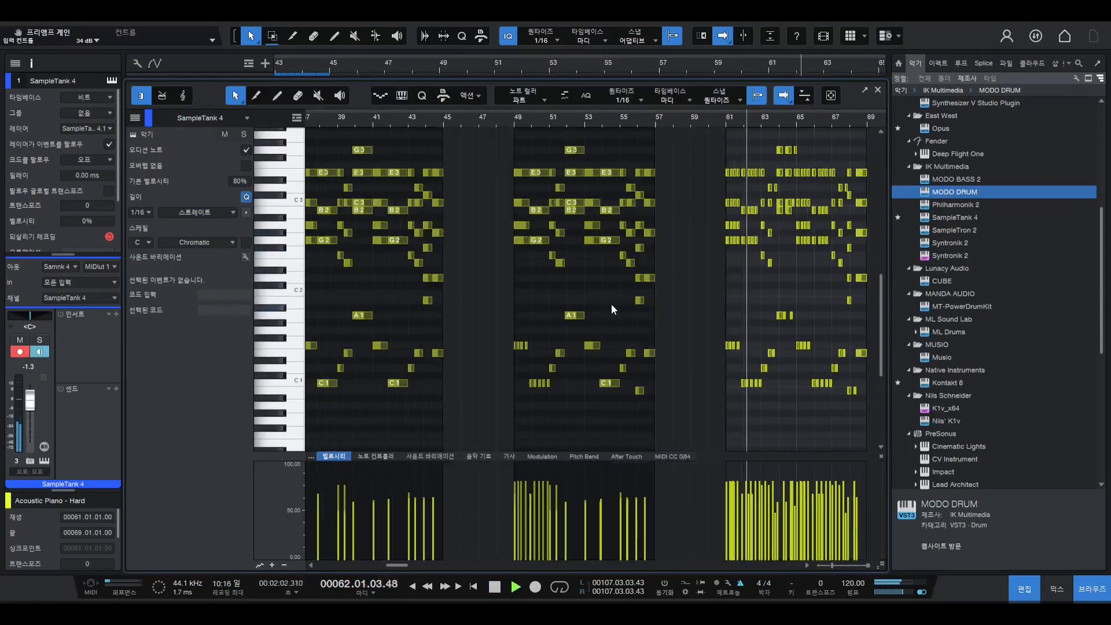
scroll(610, 304, "down", 3)
scroll(610, 305, "up", 12)
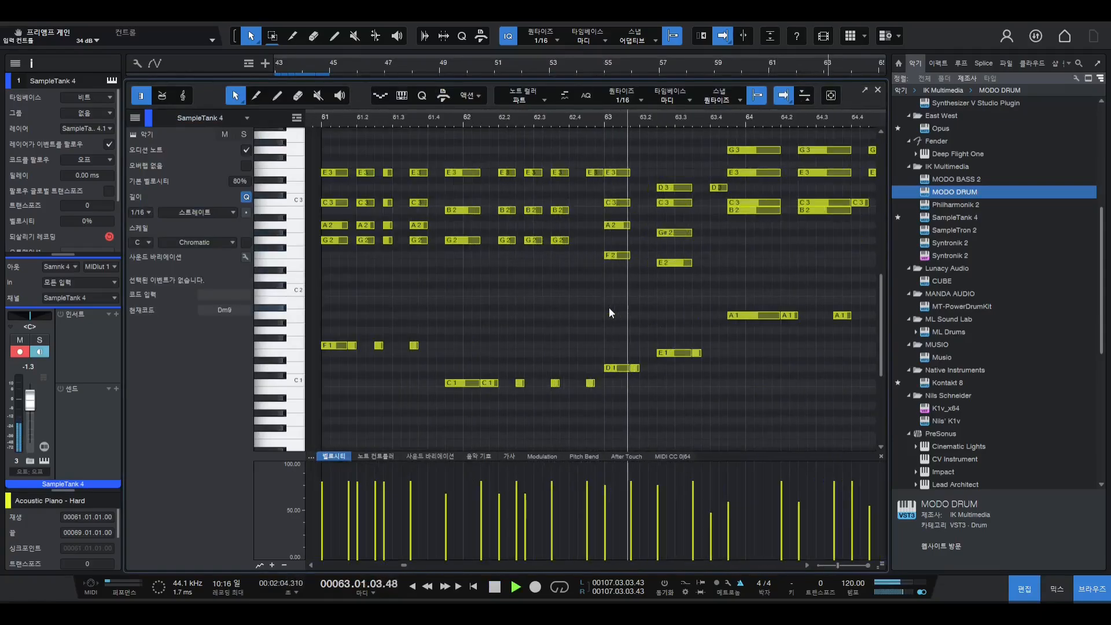
scroll(609, 312, "down", 3)
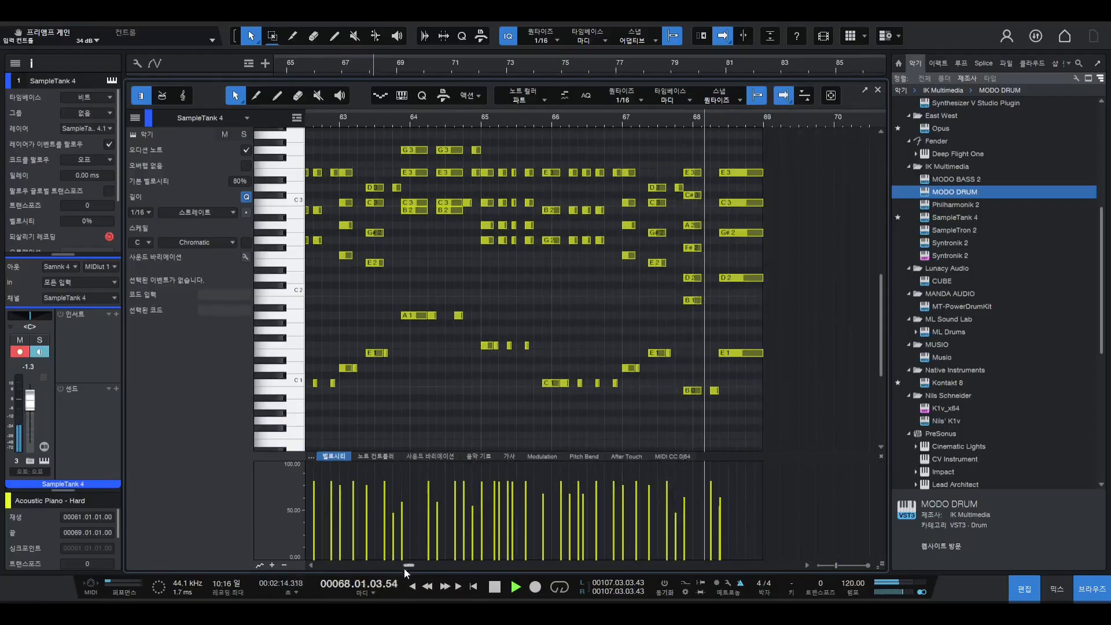
key("space")
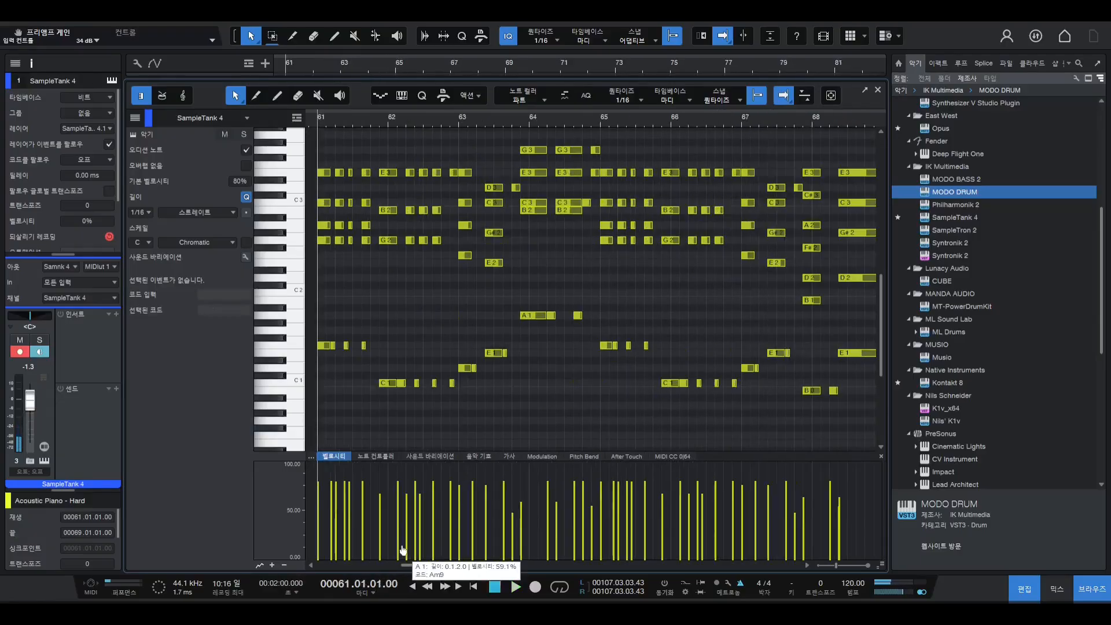
- Examine the offbeat F1 bass note in bar 61 and highlight the four-note chord on beat 2
key("e")
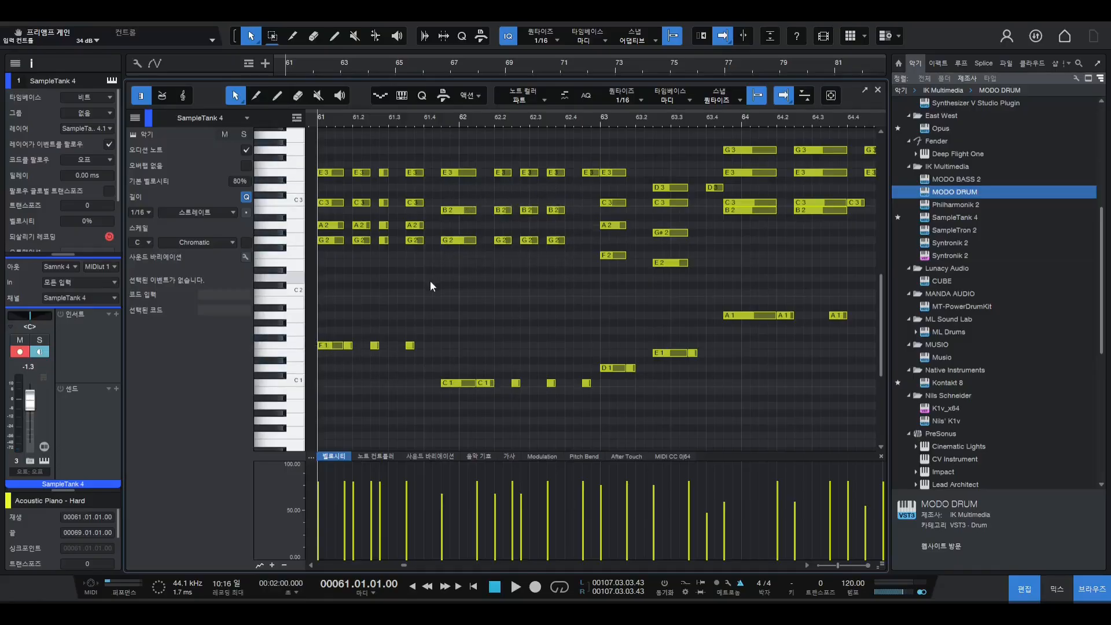
key("e")
key("e")
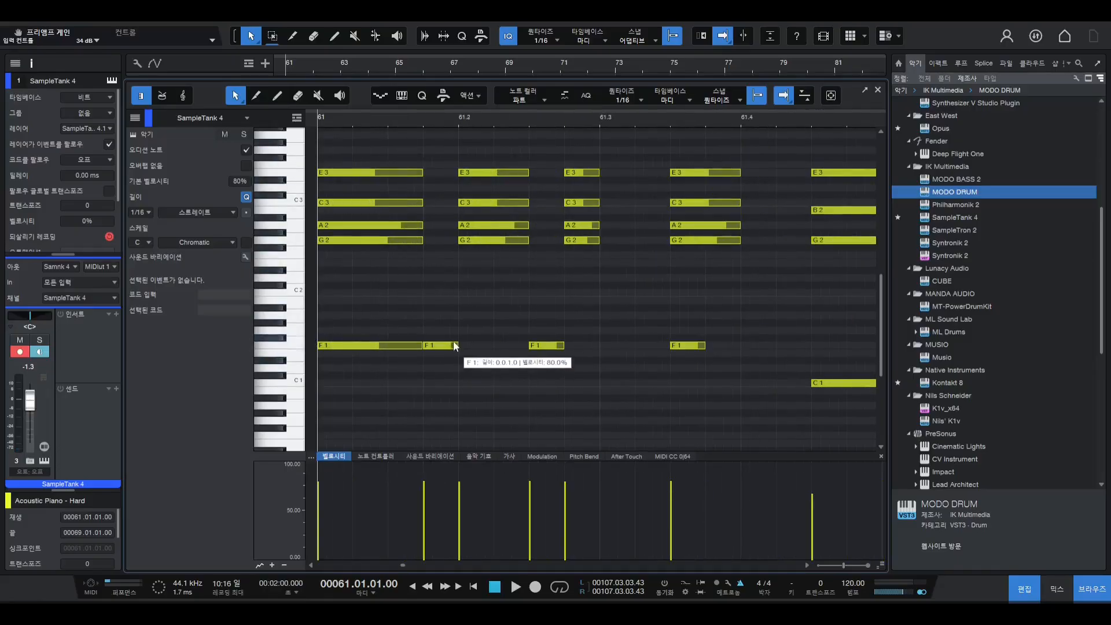
left_click(440, 348)
left_click_drag(481, 274, 492, 154)
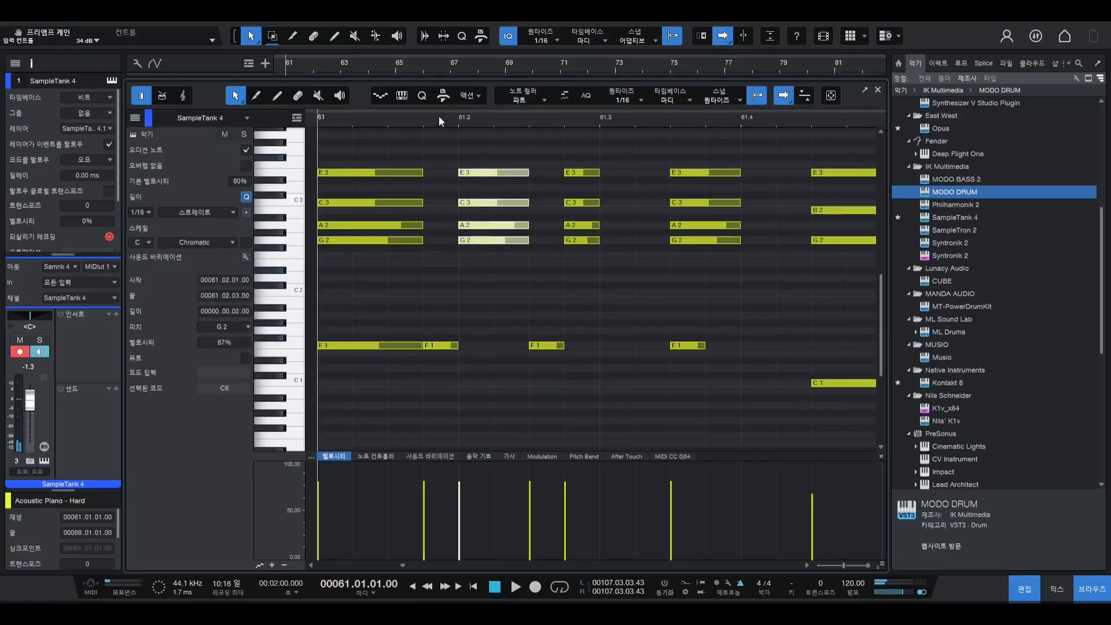
- Play the chord and bass rhythm of bar 61, and return the playhead to the start of bar 61
key("space")
key("w")
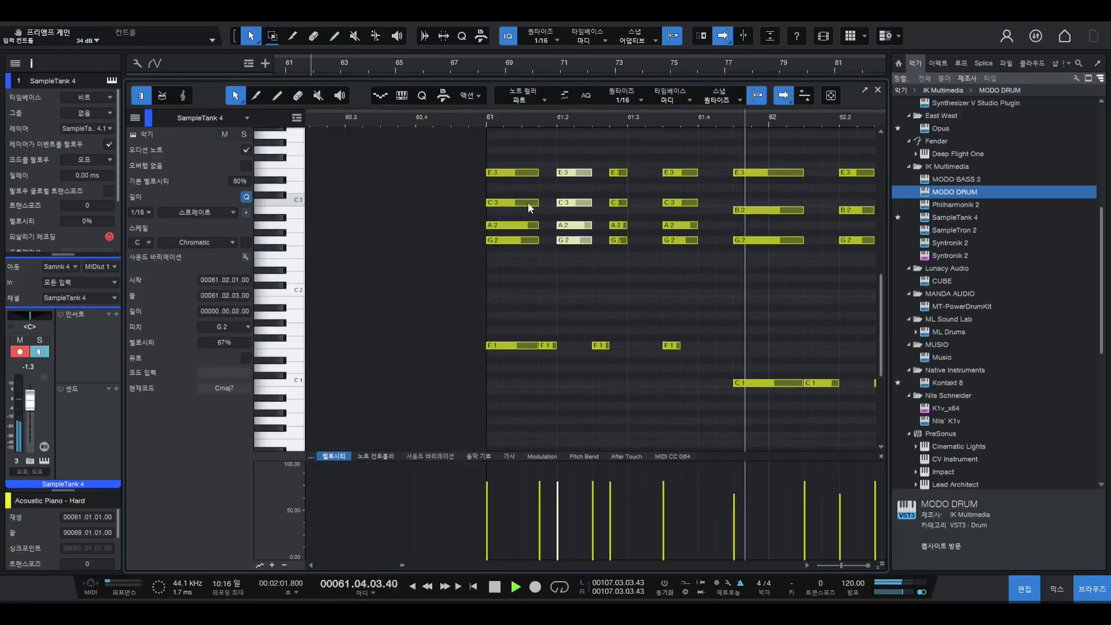
key("space")
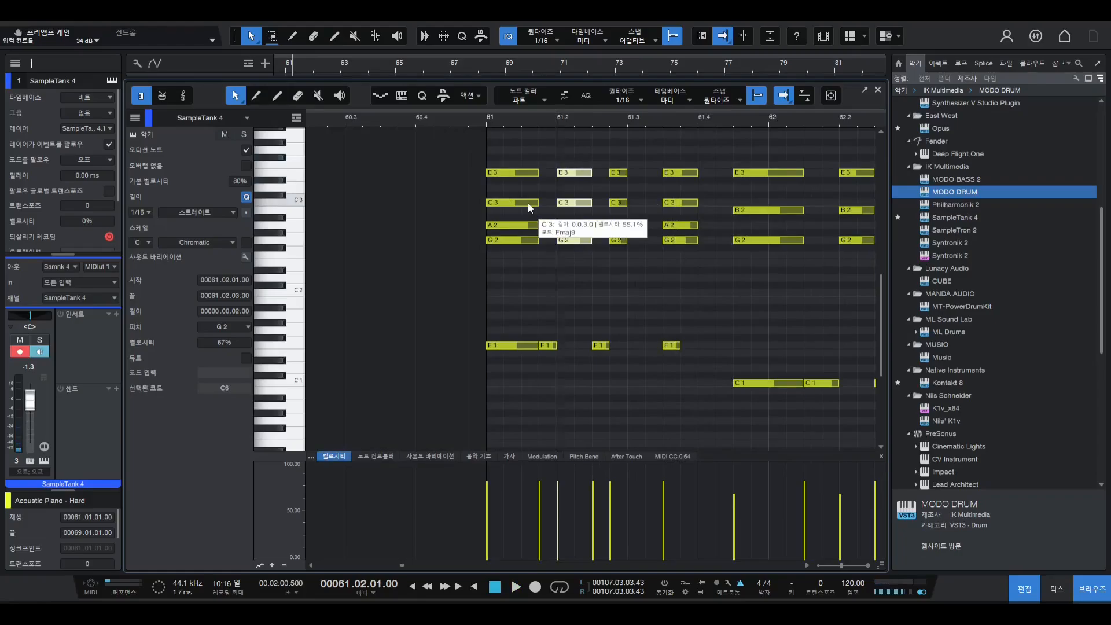
left_click(487, 118)
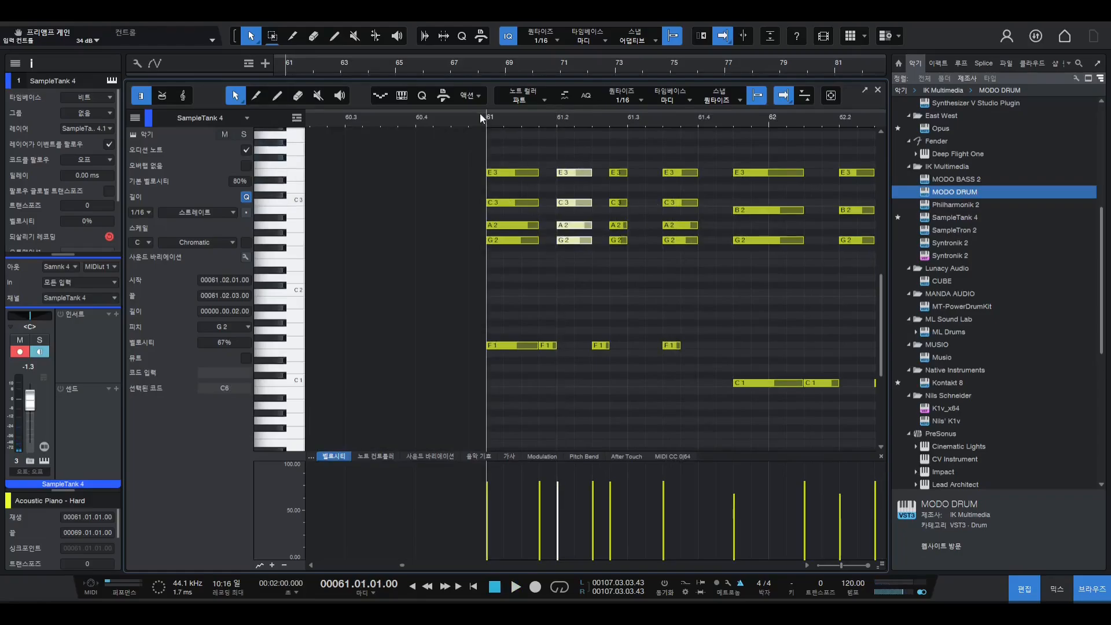
- Highlight the bass notes in bar 61 instead of the chord, and clear the selection
left_click(556, 270)
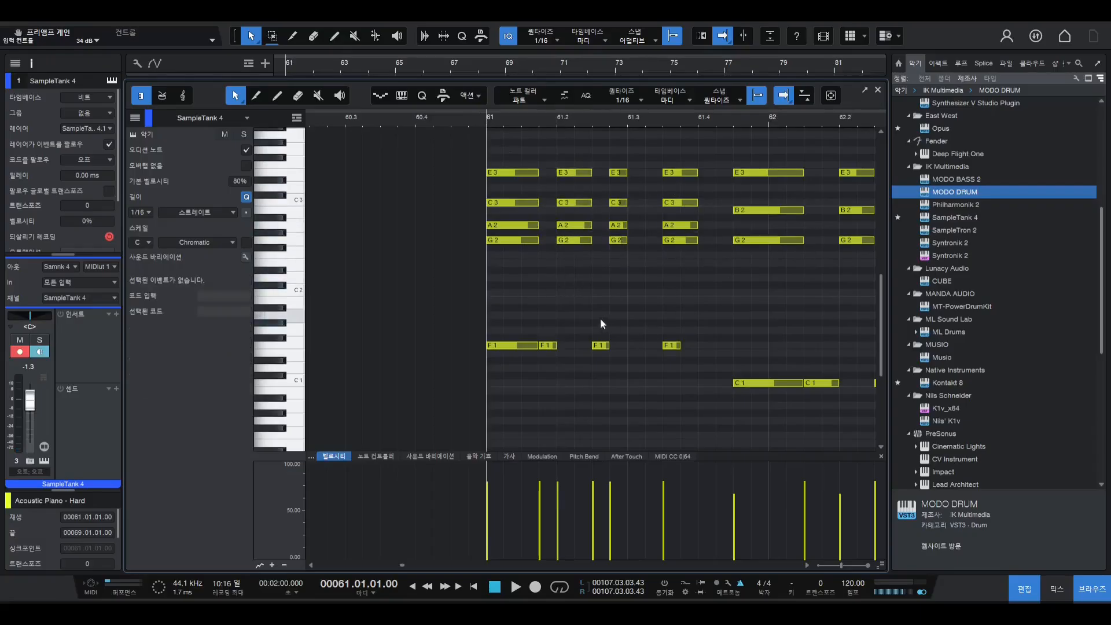
left_click_drag(735, 313, 523, 387)
left_click(524, 389)
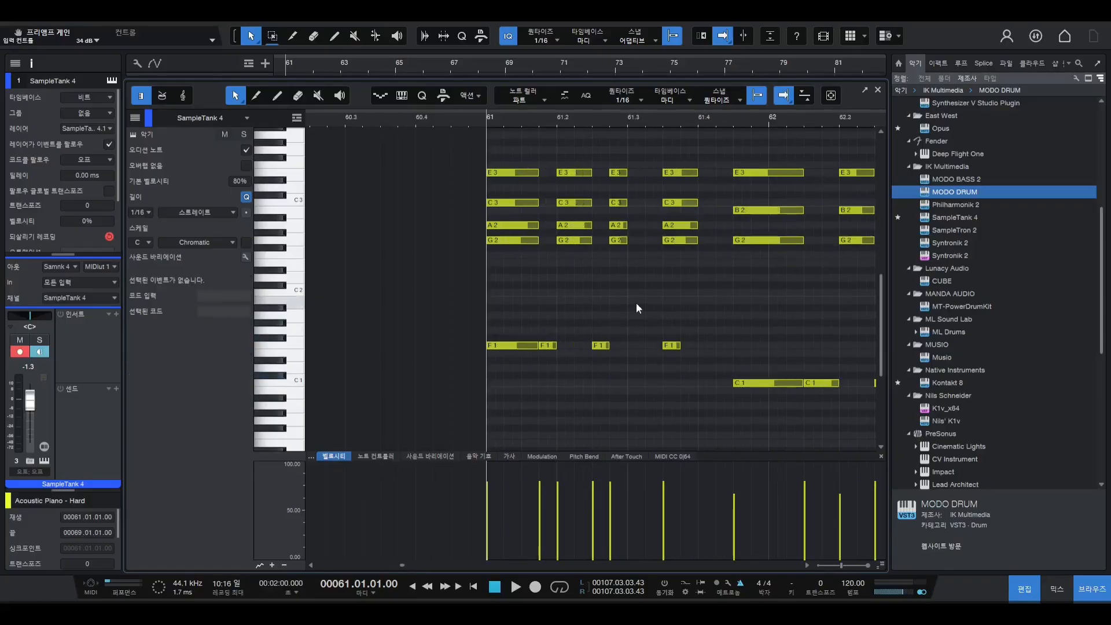
- Replay the piano event from bar 61 into bar 62, and close the note editor
key("space")
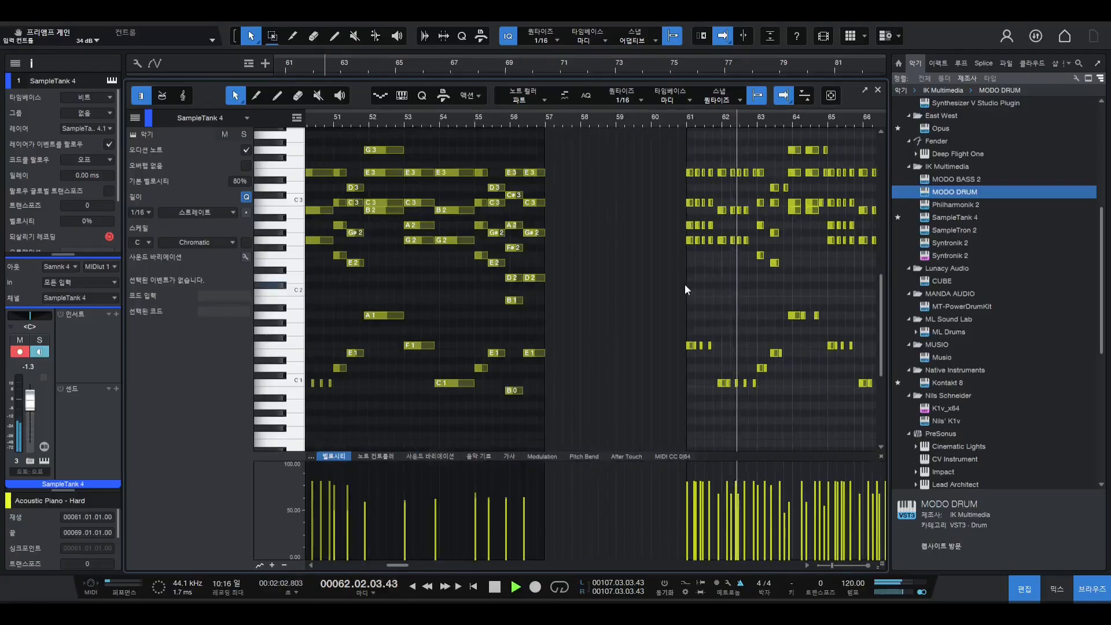
key("space")
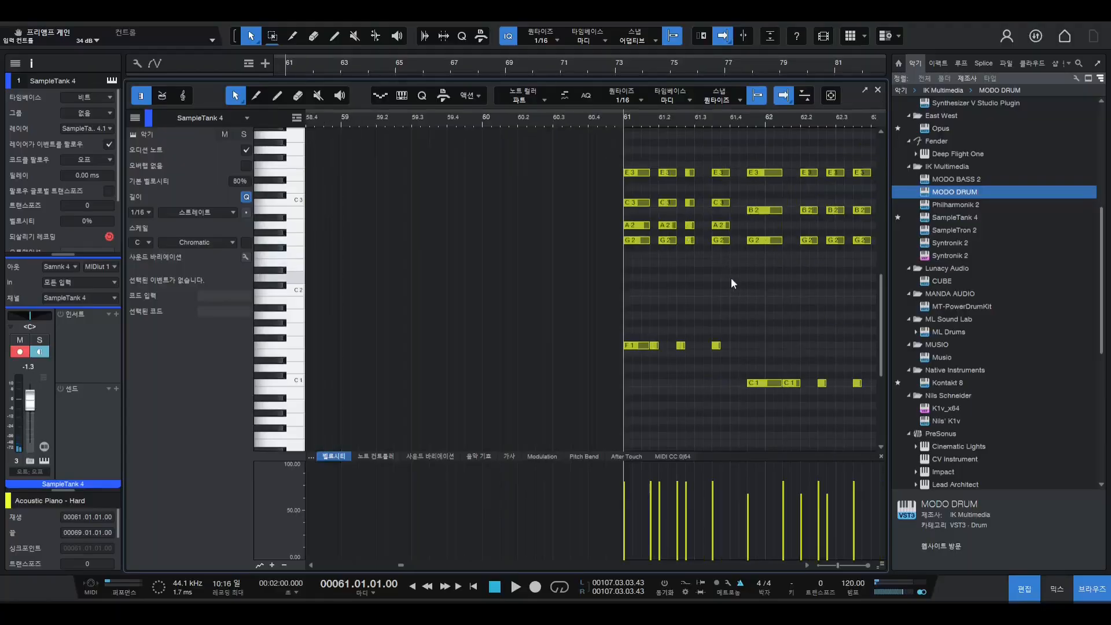
left_click(878, 91)
- Open the piano event at bar 86 in the note editor and start playback just before bar 86
key("w")
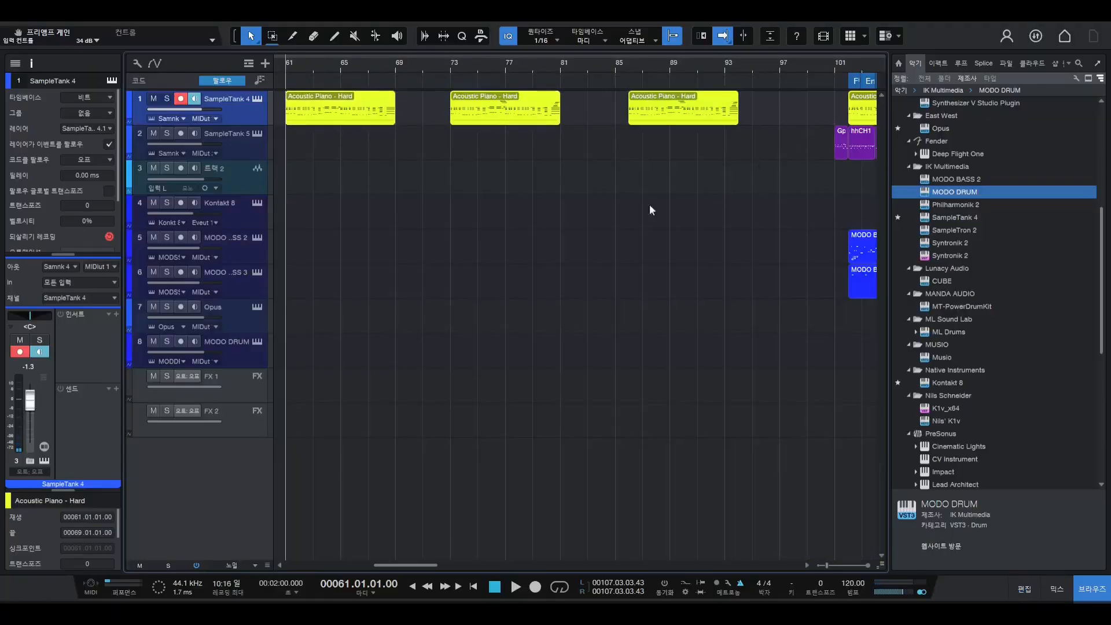
double_click(655, 112)
key("e")
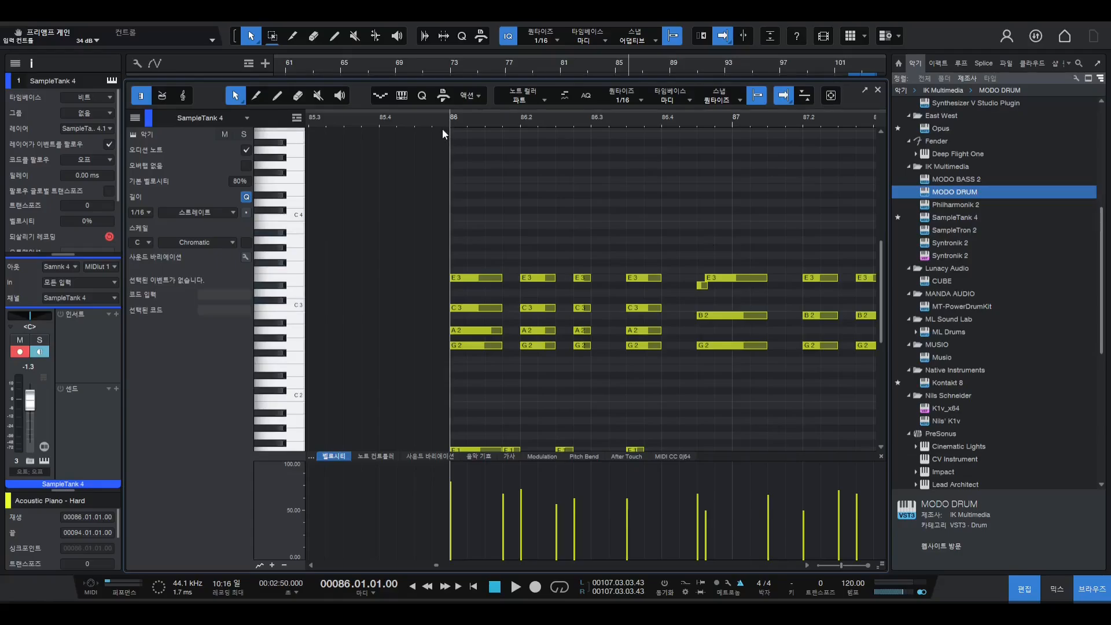
left_click(425, 117)
key("space")
key("w")
key("w")
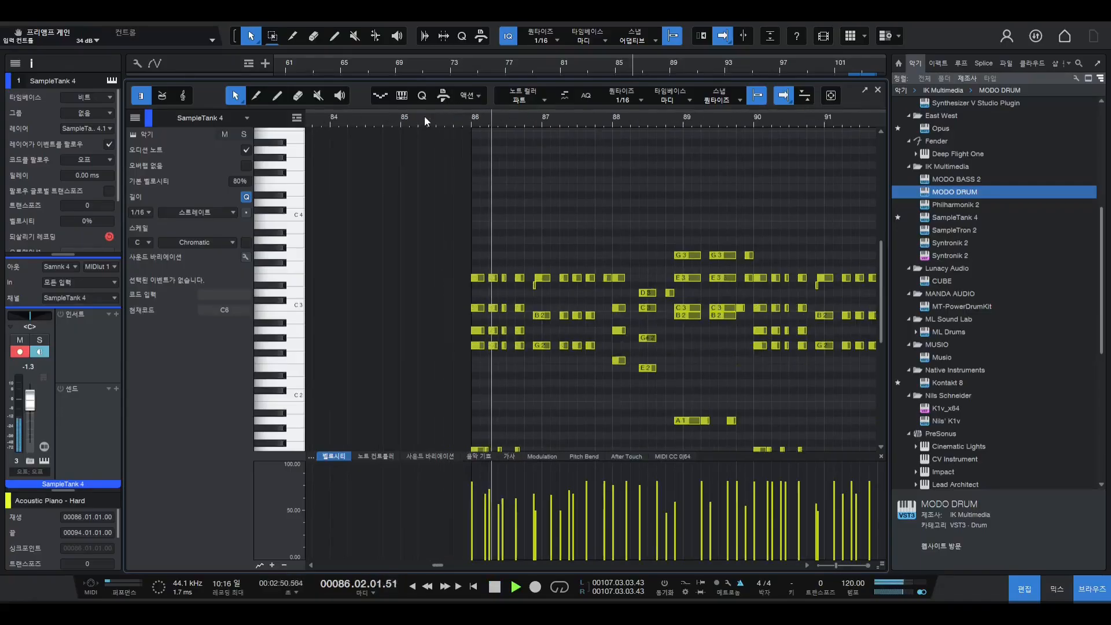
- Follow the chord and bass notes from bar 88 to bar 93 during playback, and stop playback
key("e")
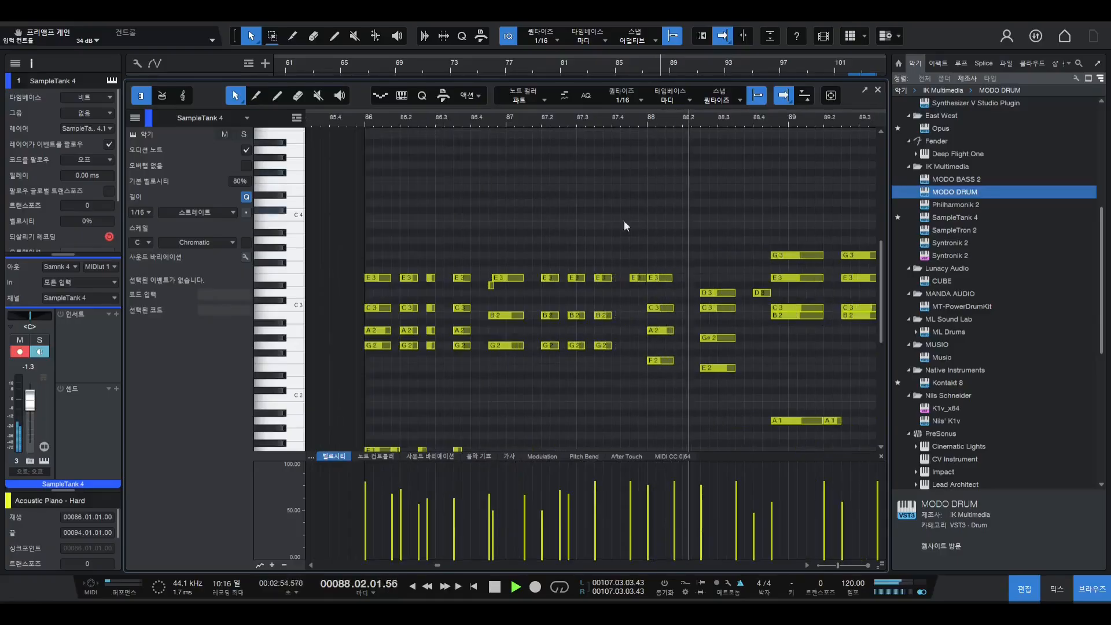
key("w")
key("w")
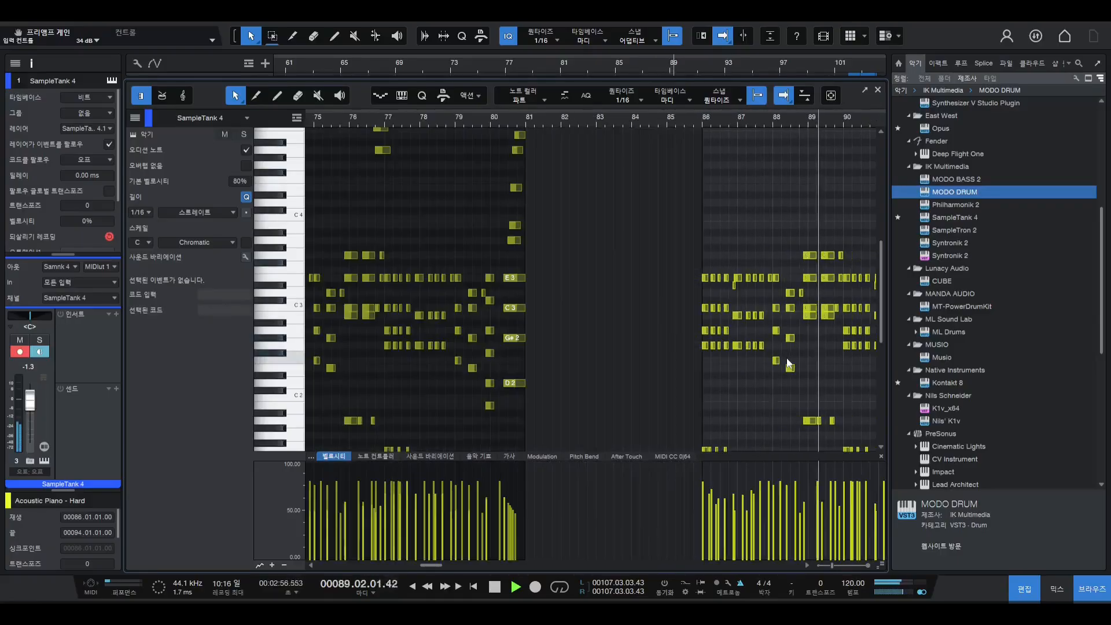
key("e")
key("e")
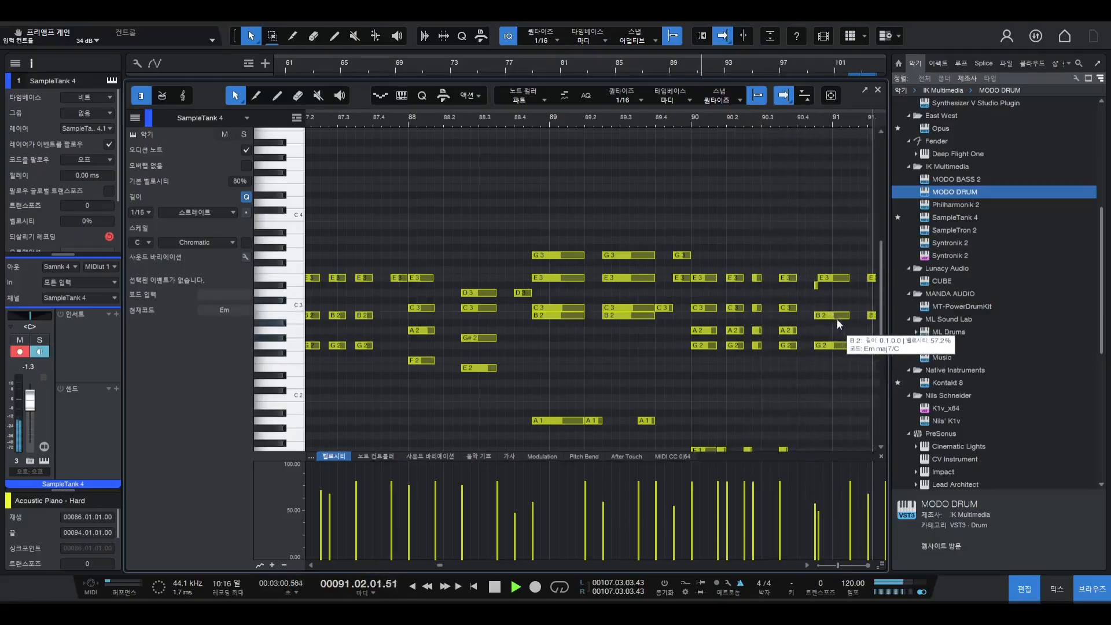
key("w")
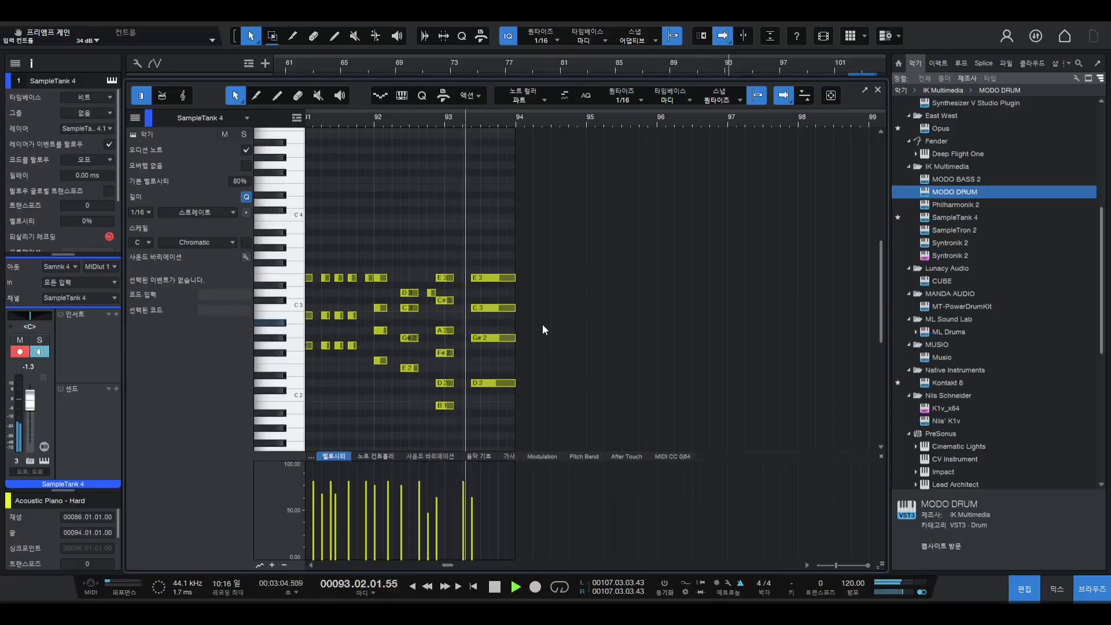
key("space")
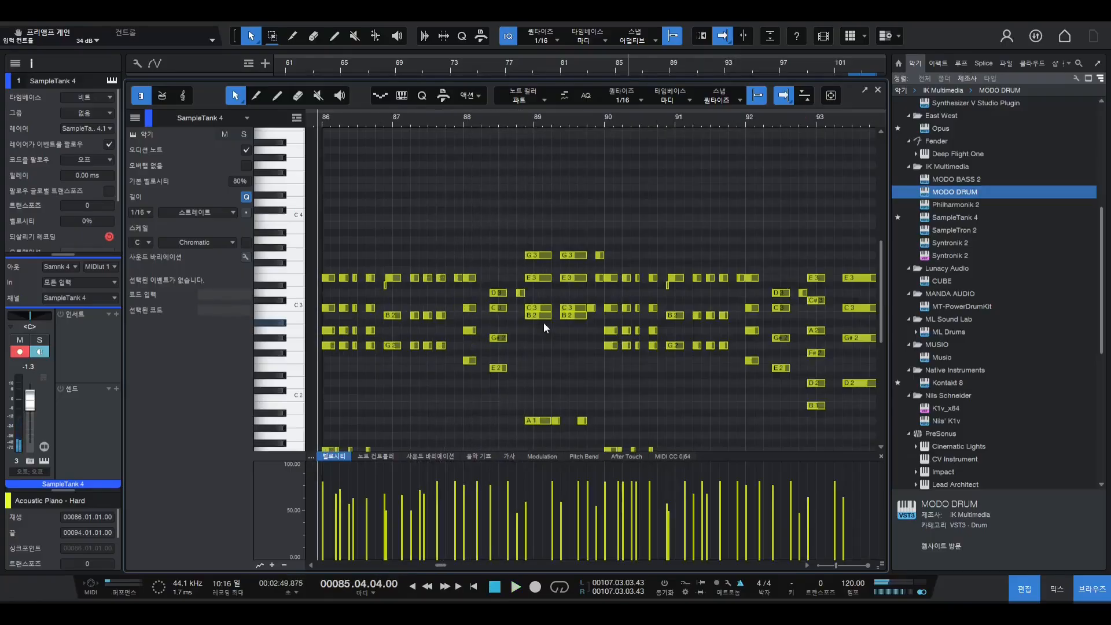
- Examine the chord rhythm around bars 90 and 91, and return the playhead to just before bar 86
left_click_drag(661, 117, 687, 167)
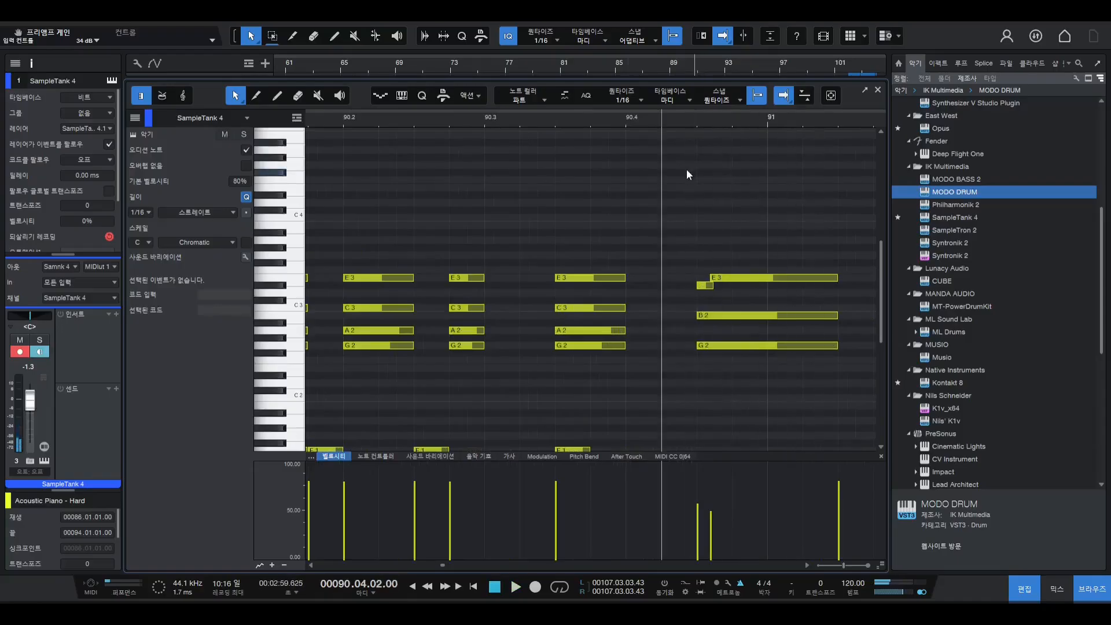
key("w")
key("w")
key("w")
key("w")
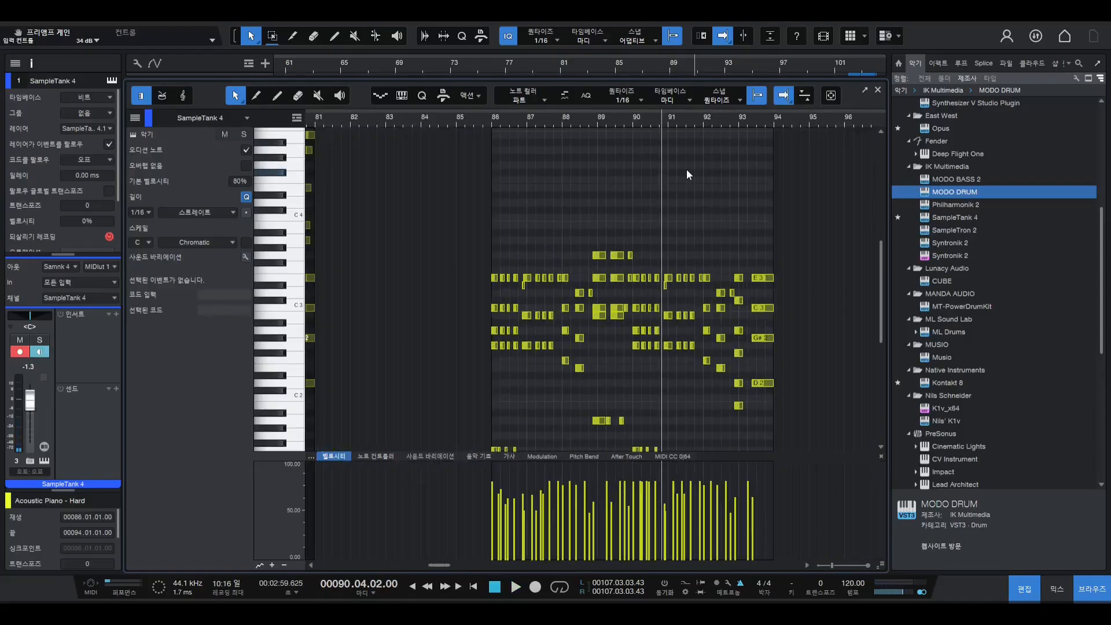
left_click(481, 117)
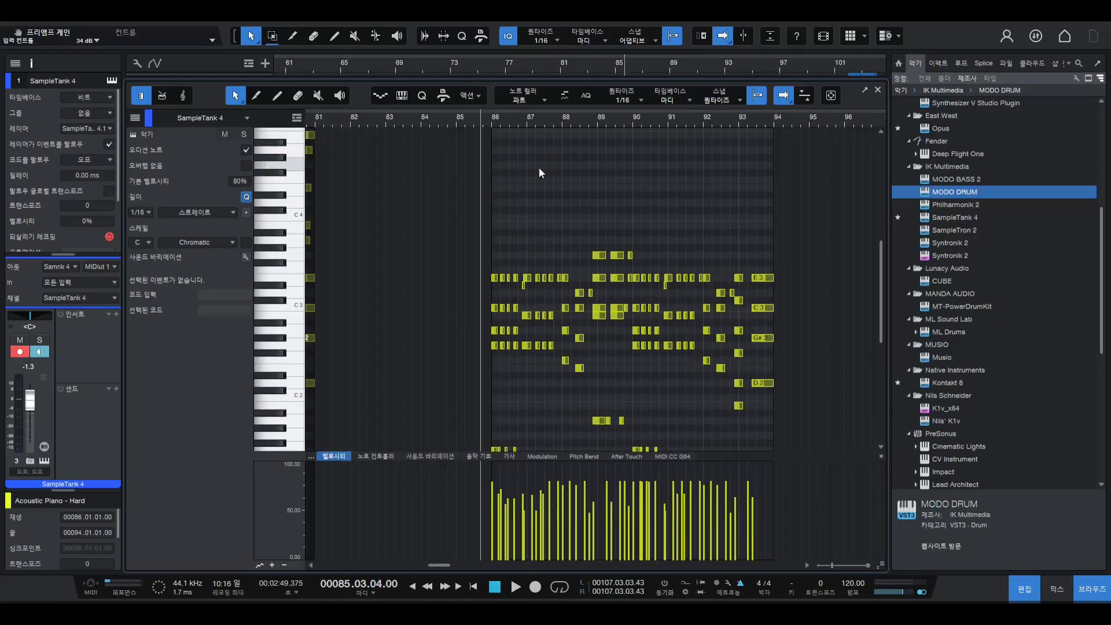
- Close the note editor and move the playhead to the start of bar 101 in the arrangement
key("e")
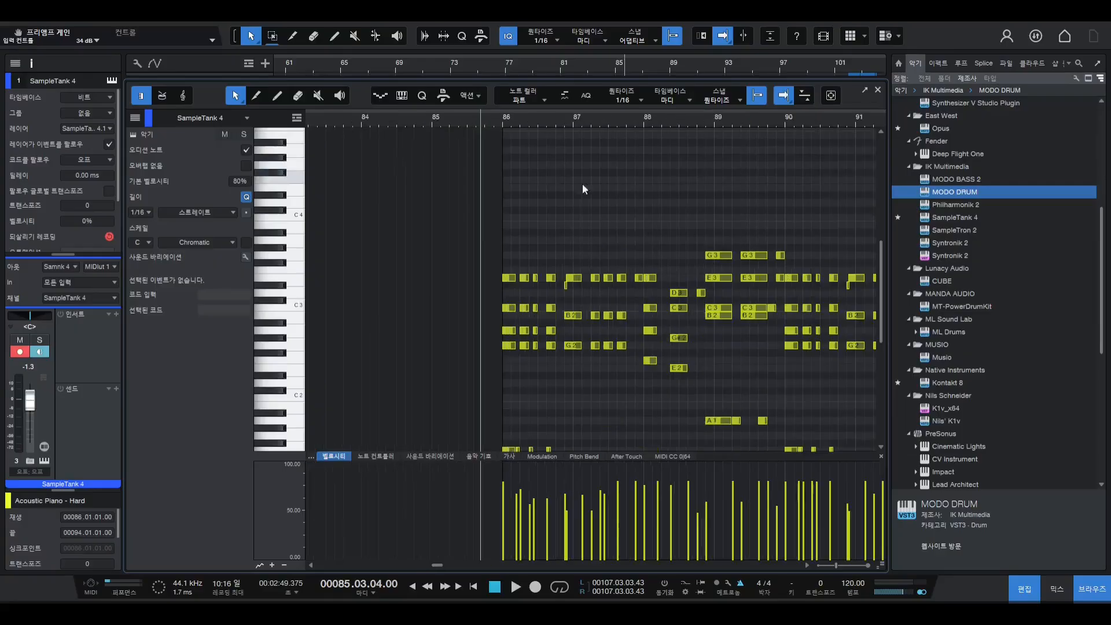
scroll(652, 301, "down", 2)
key("F2")
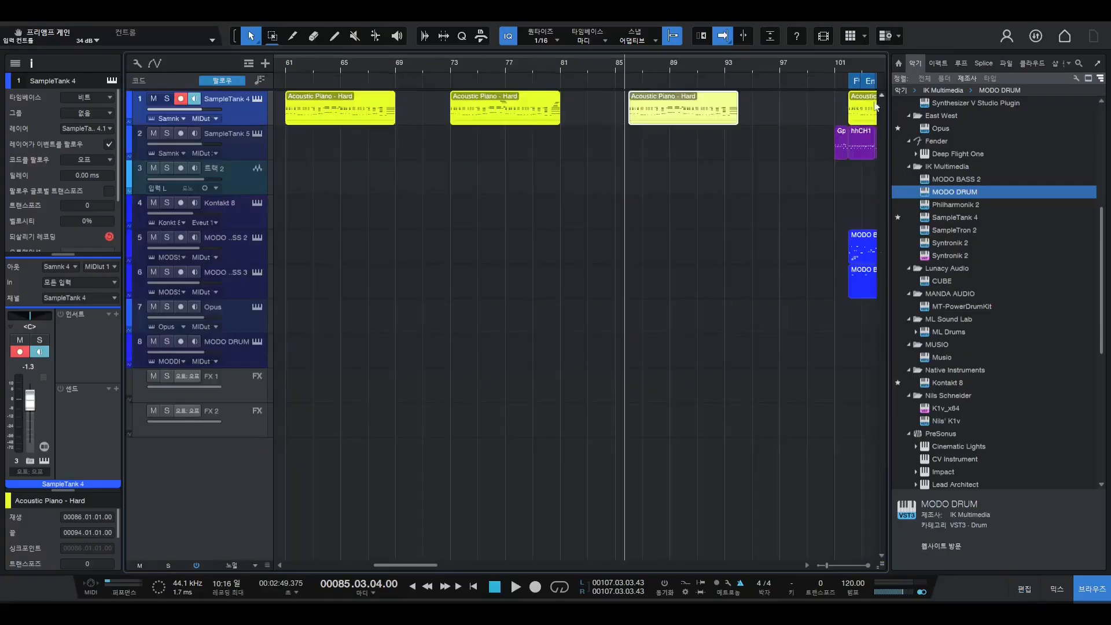
key("w")
left_click(655, 217)
key("e")
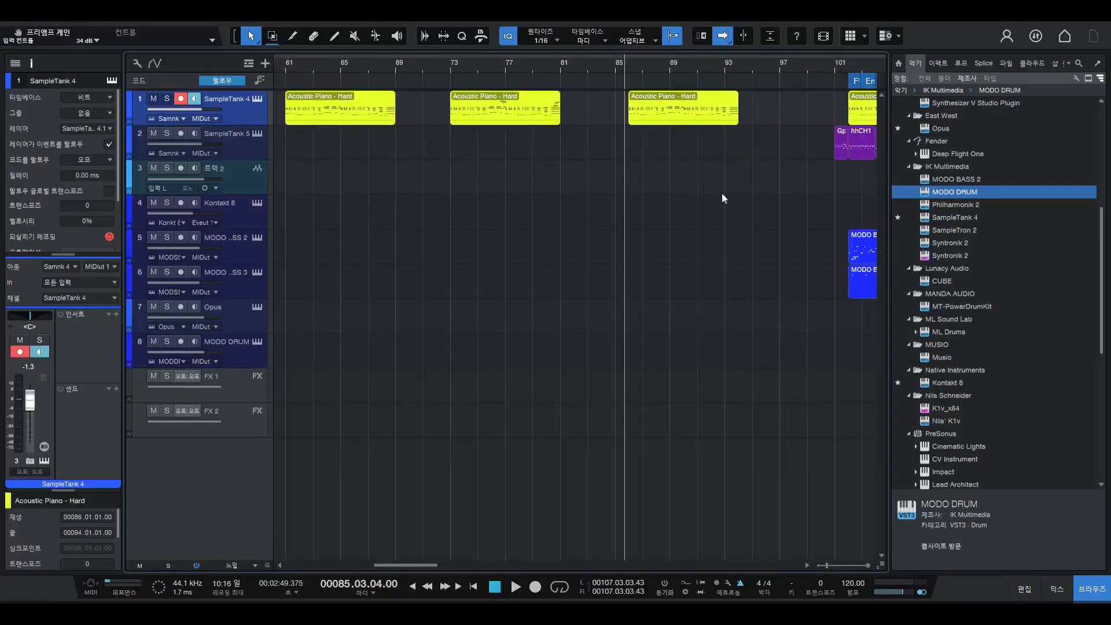
key("w")
left_click(728, 58)
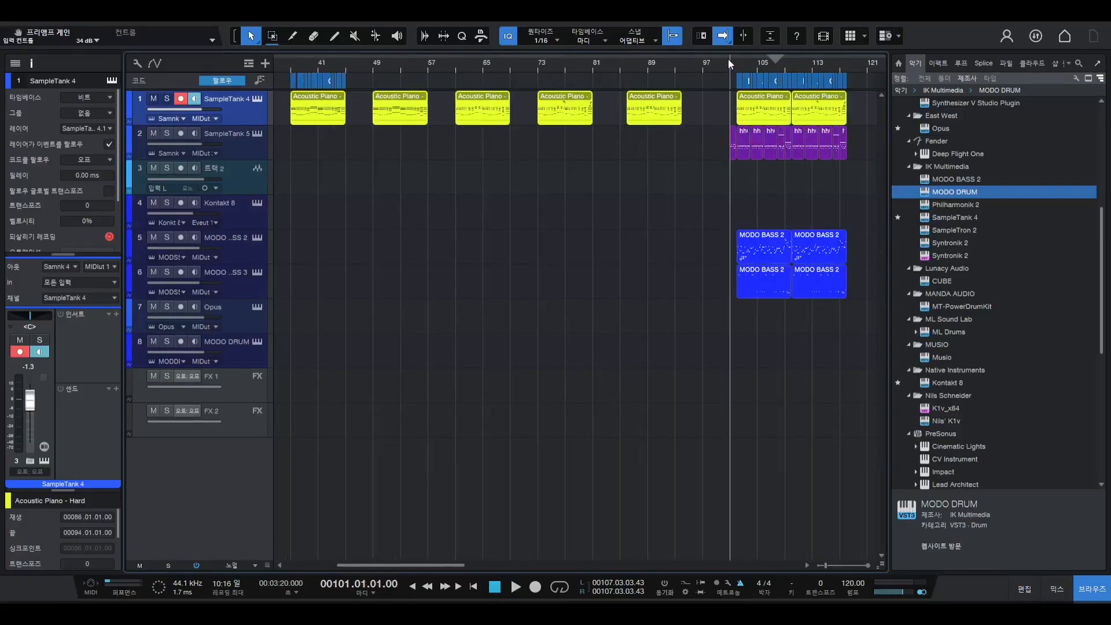
- Open the piano event at bar 102 and examine the note timing and velocities in bars 102 to 104
key("e")
key("e")
double_click(801, 111)
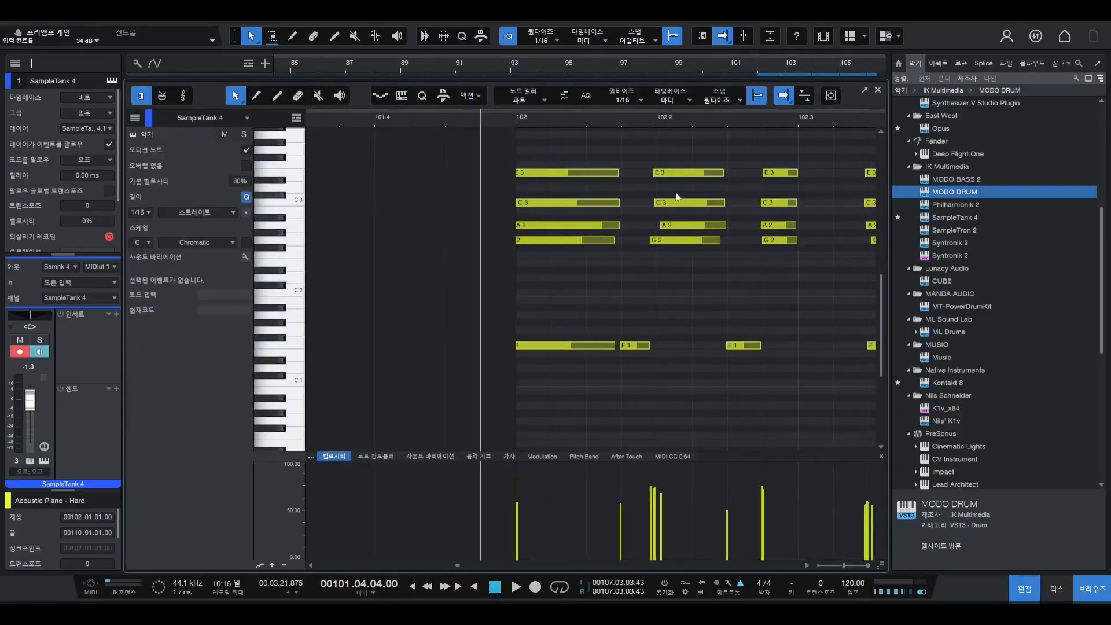
key("w")
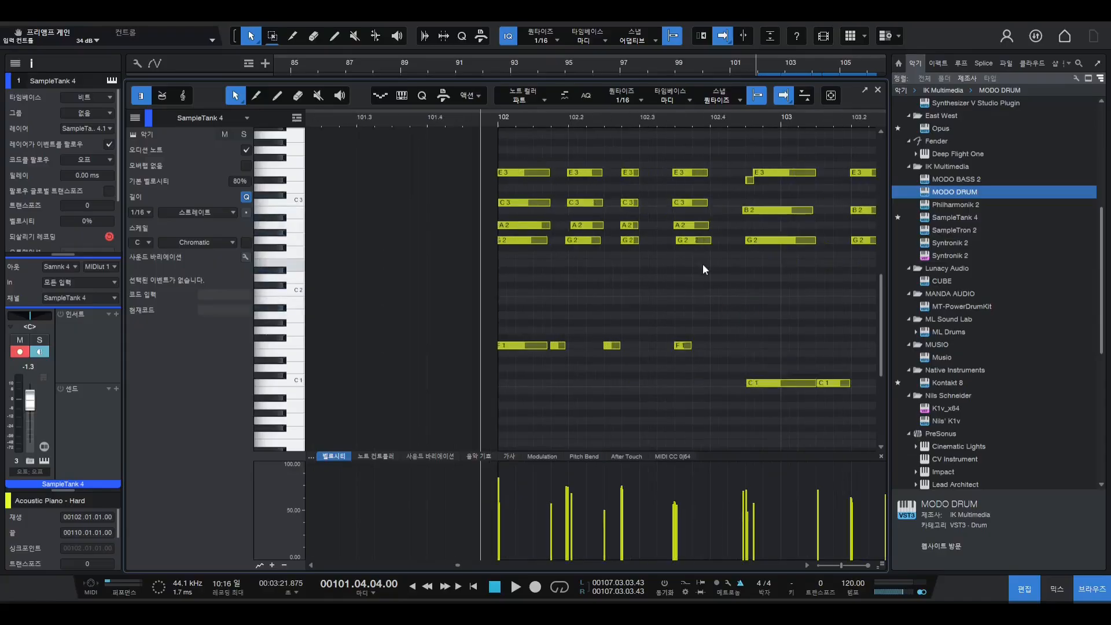
key("w")
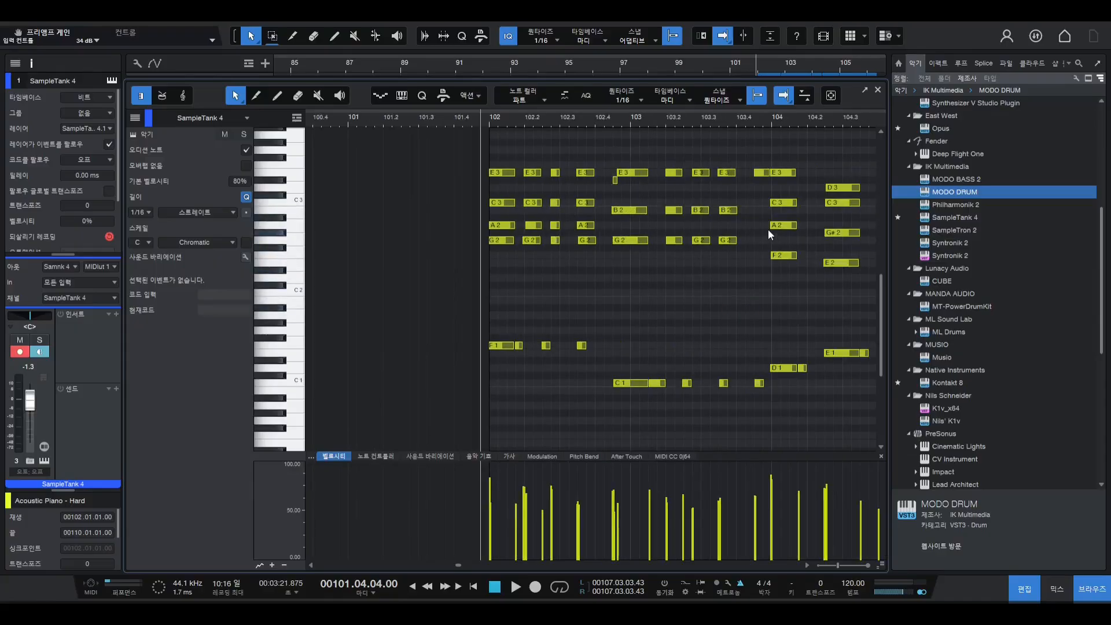
key("w")
key("e")
key("e")
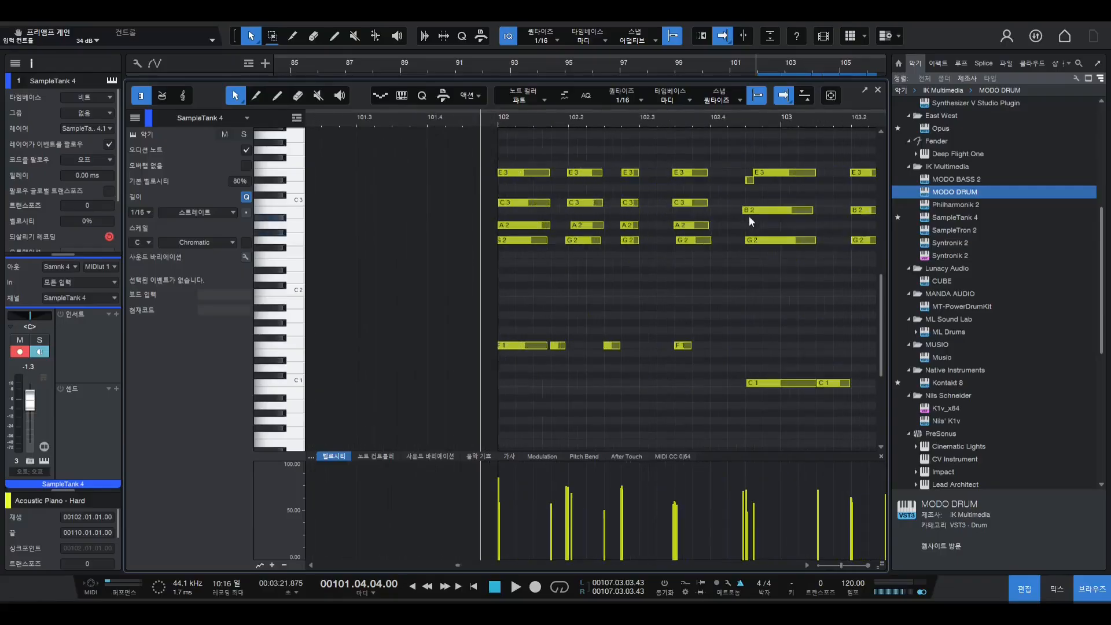
- Select all notes of the piano event, view the Humanize velocity and note start ranges, and cancel
key("ctrl+a")
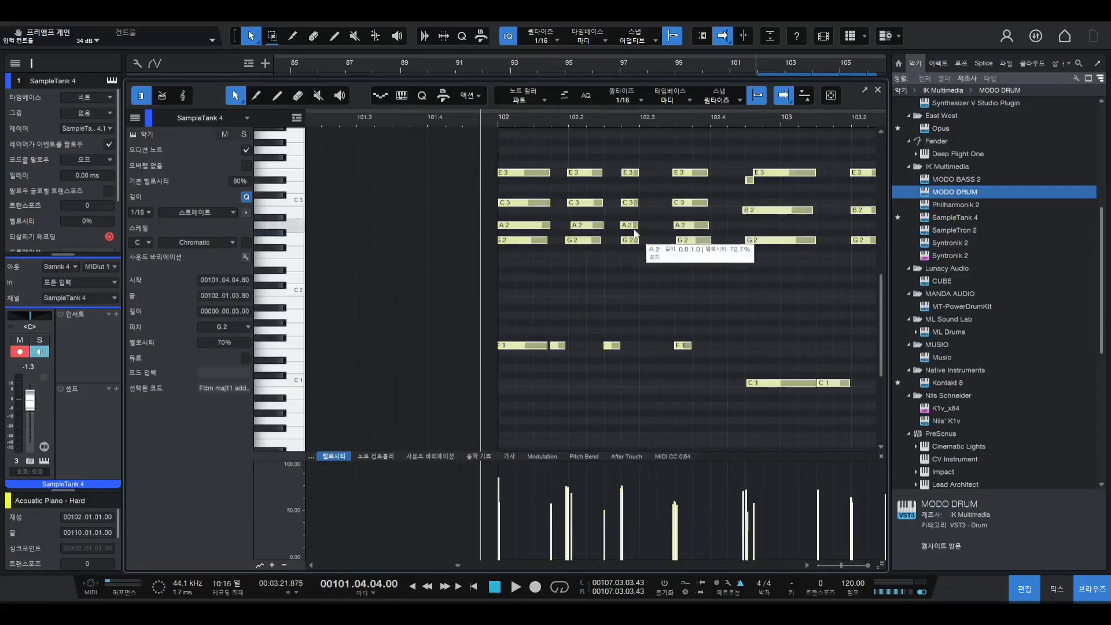
right_click(599, 239)
left_click(699, 380)
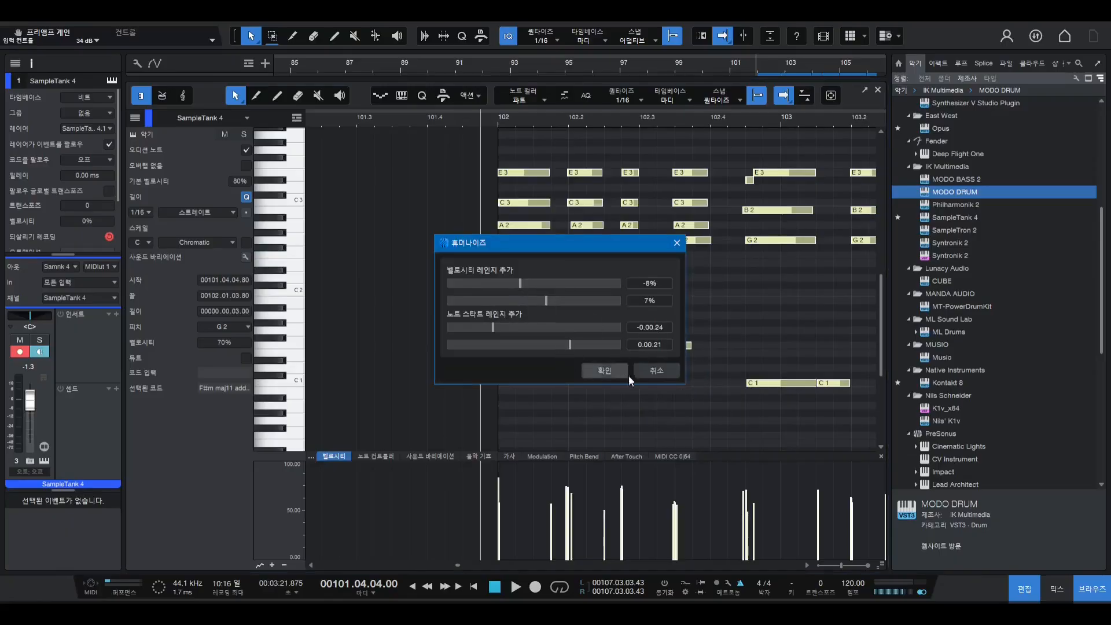
left_click(666, 373)
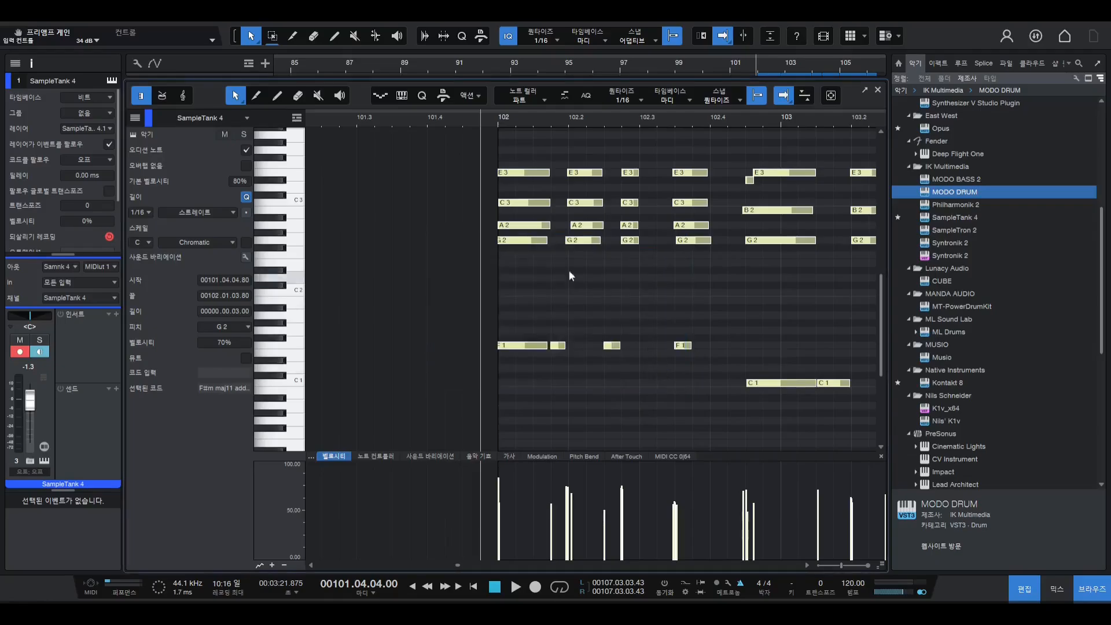
- View the Length settings with the overlap correction option for the selected notes, and cancel
right_click(535, 227)
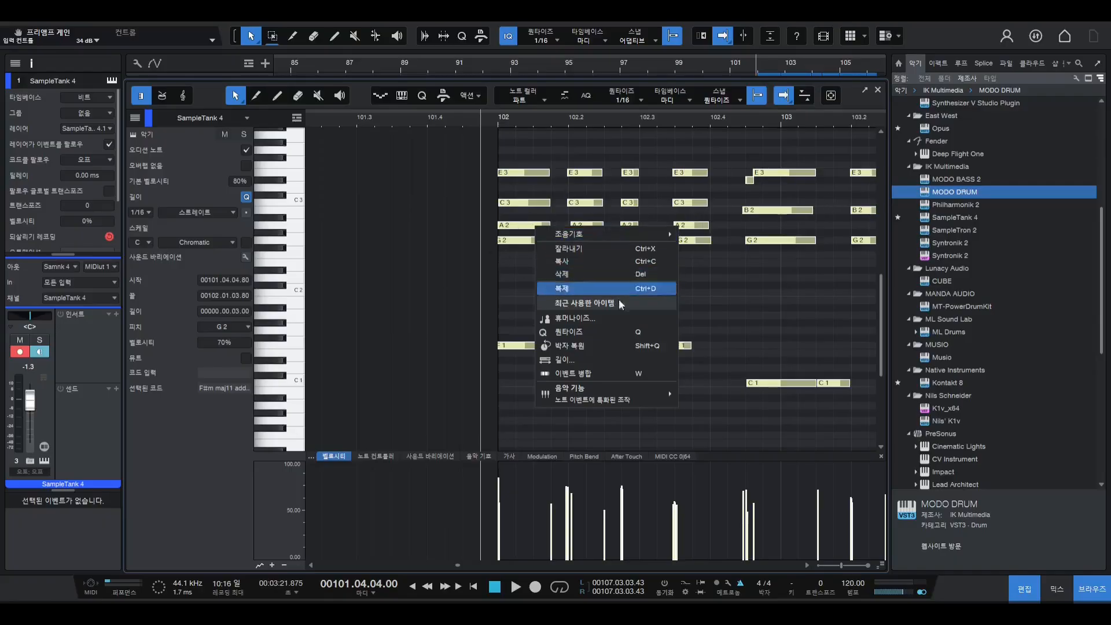
left_click(589, 359)
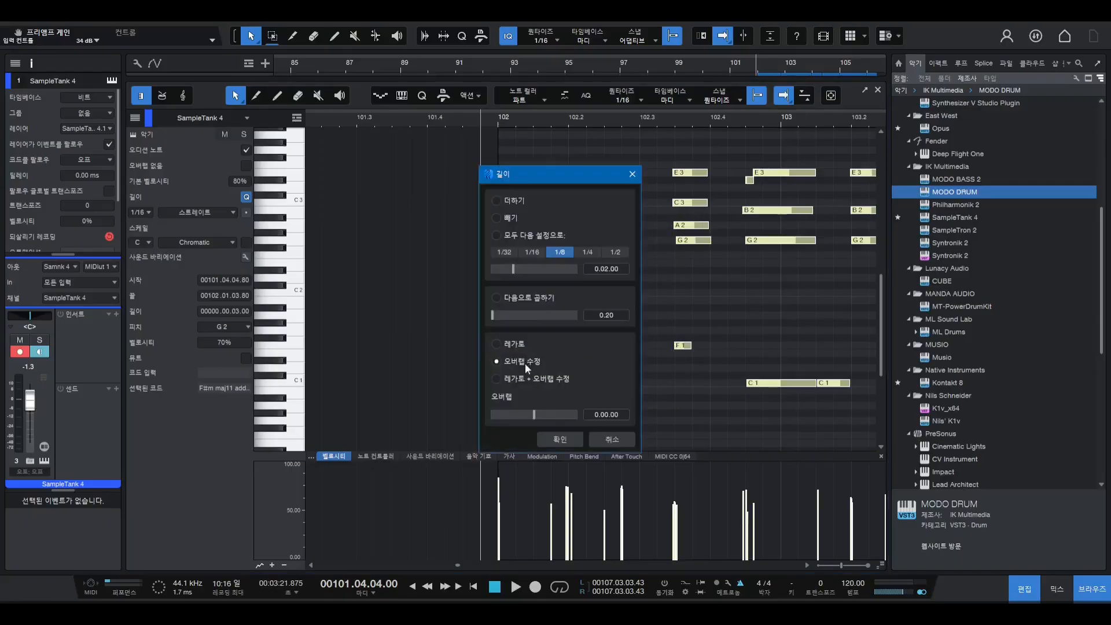
left_click(608, 444)
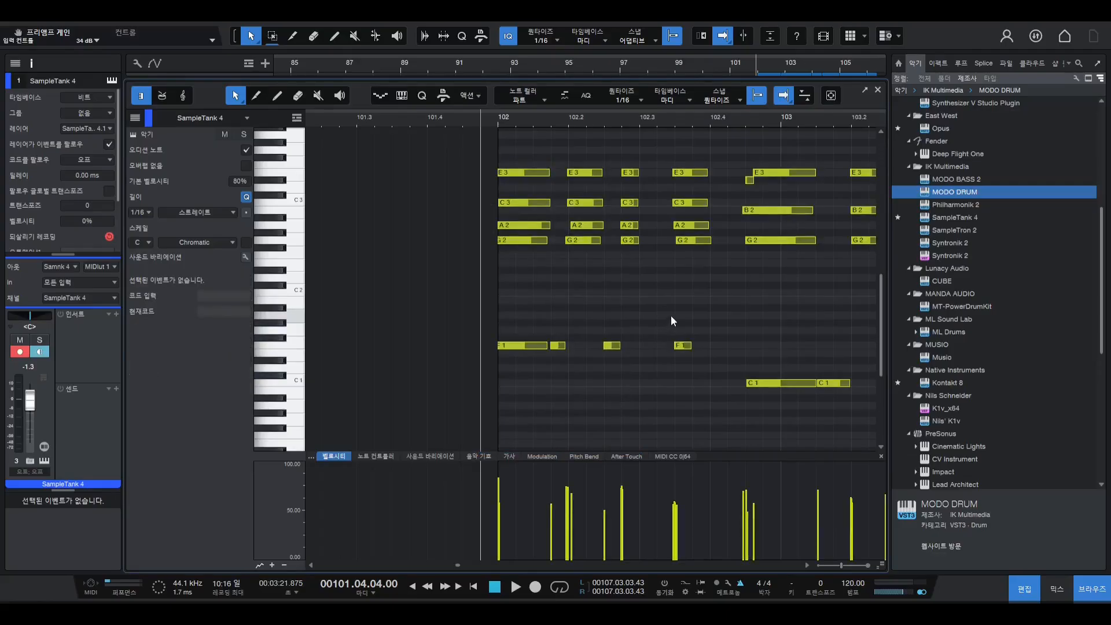
key("e")
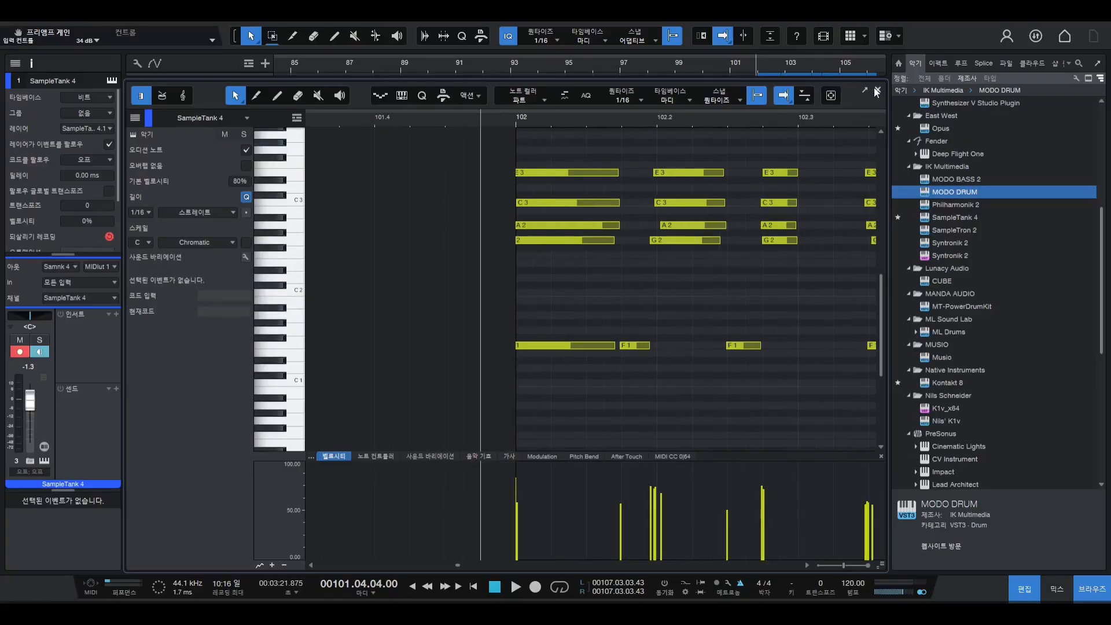
- Listen to the soloed piano part through bar 117, following its chords and high fill notes, and stop playback
key("F2")
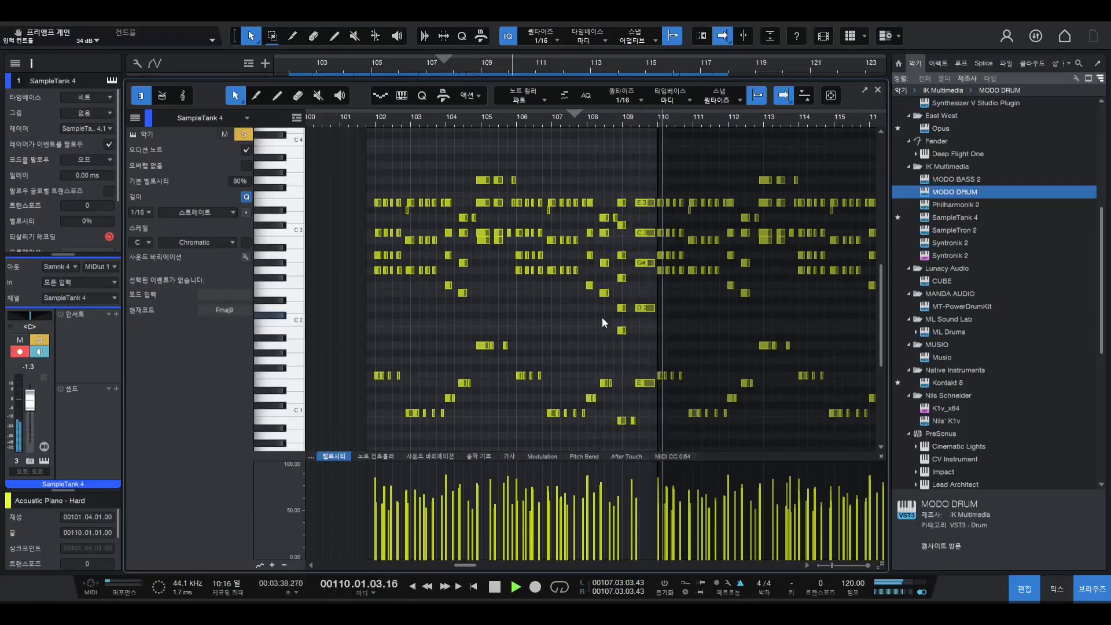
scroll(772, 298, "up", 5)
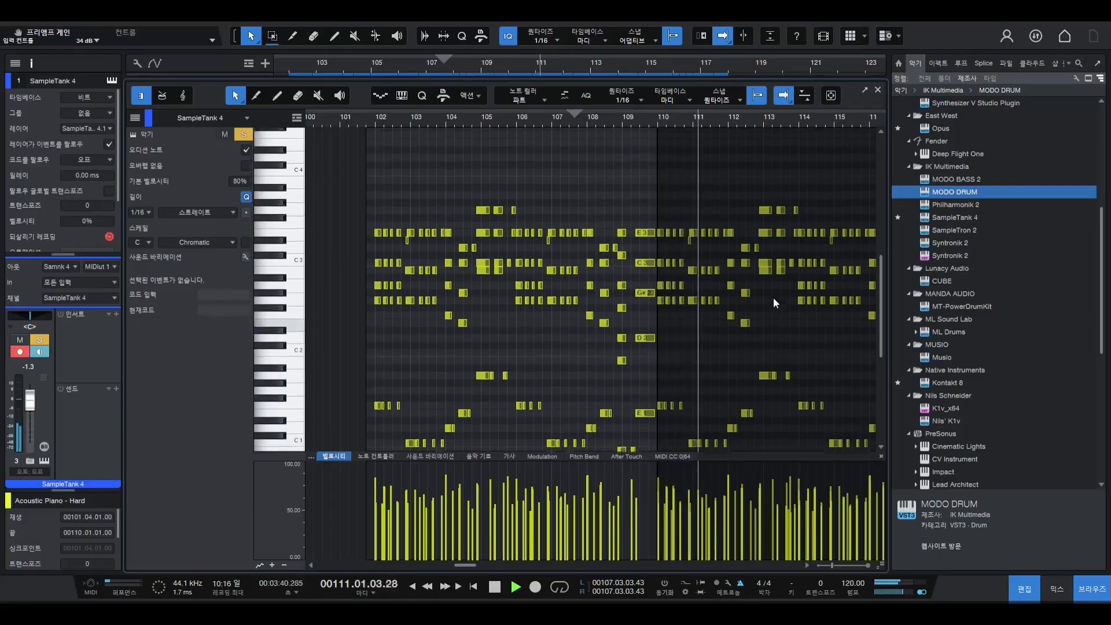
scroll(773, 298, "up", 1)
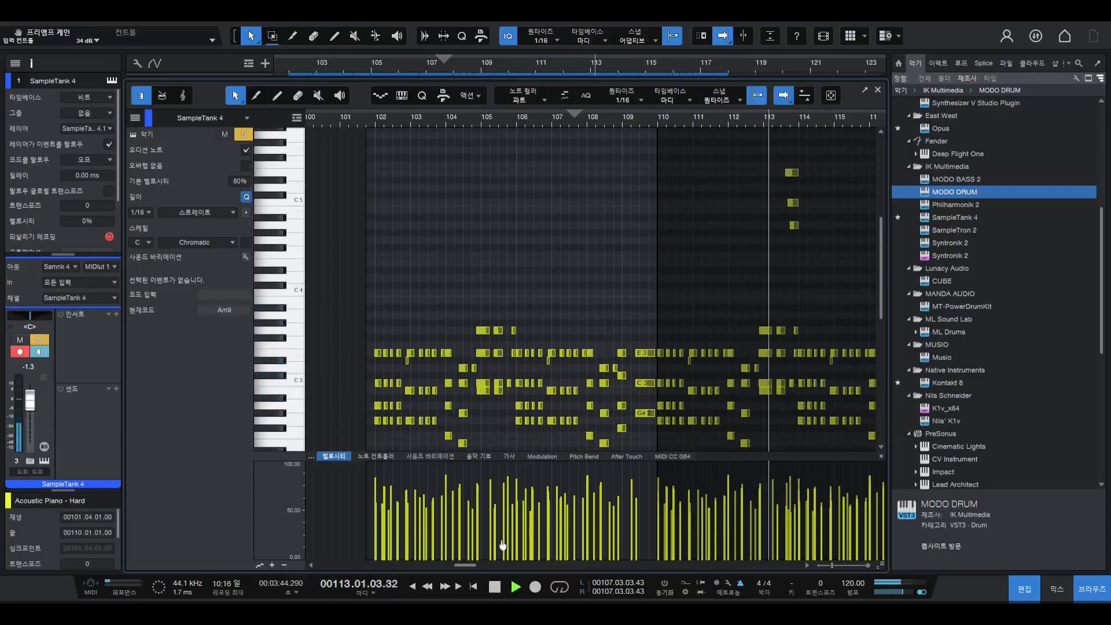
left_click_drag(469, 566, 480, 566)
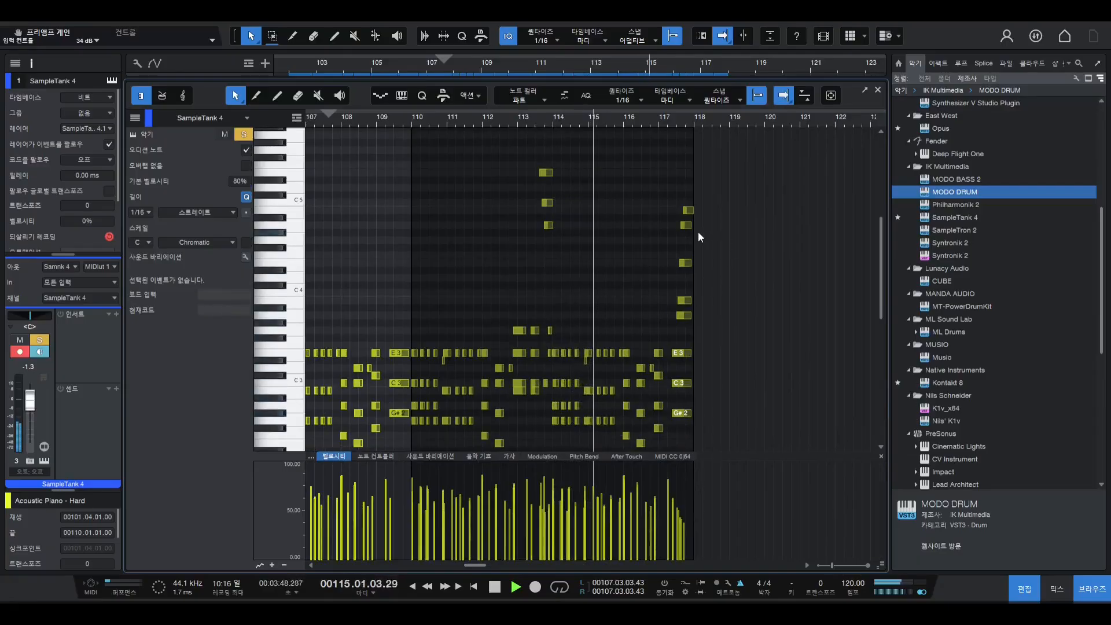
scroll(684, 289, "down", 1)
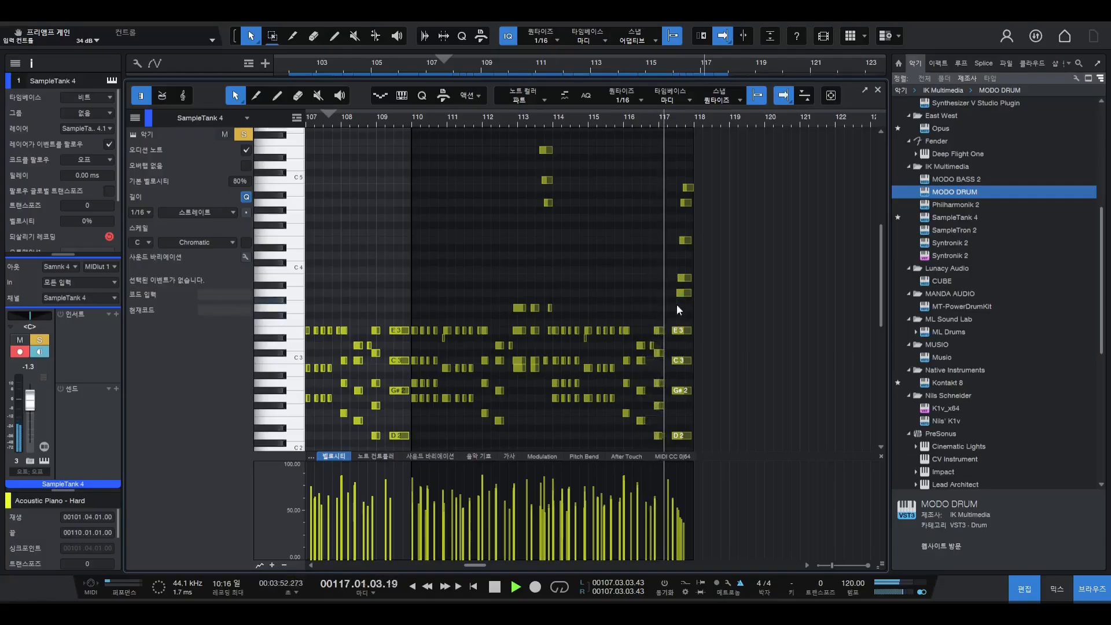
key("space")
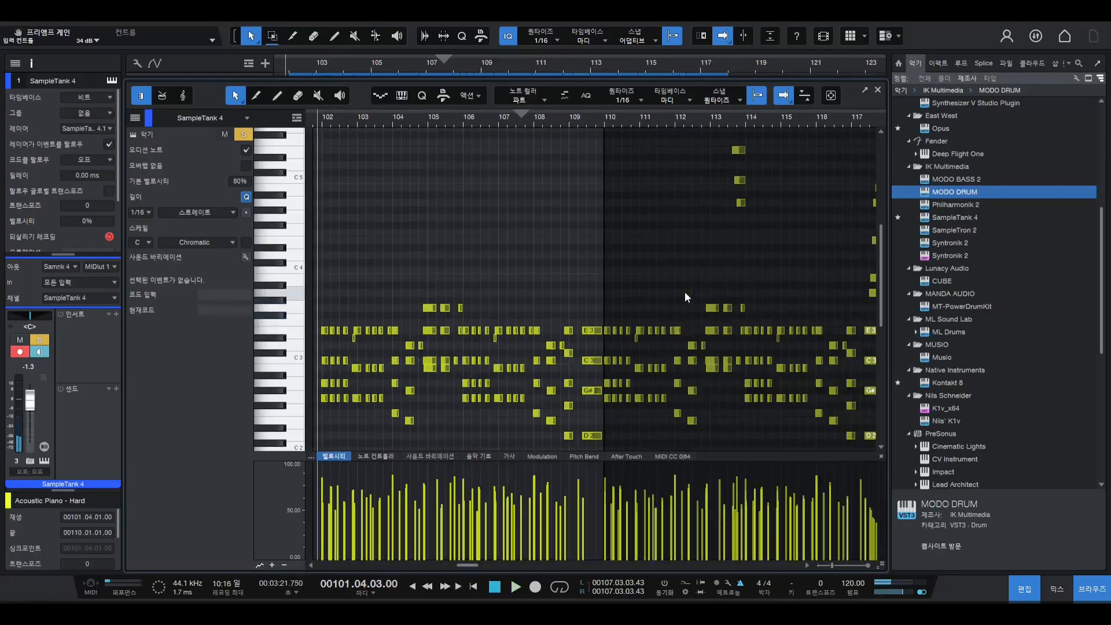
- Close the note editor after viewing the high fill notes, and place the playhead at the start of bar 102
left_click_drag(471, 567, 480, 570)
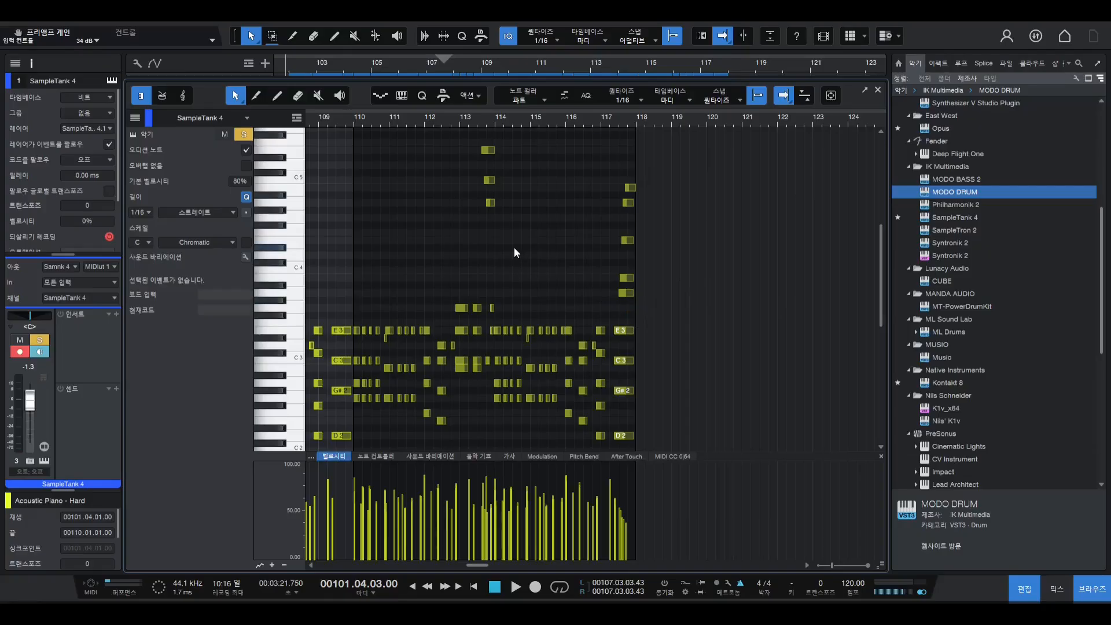
key("F2")
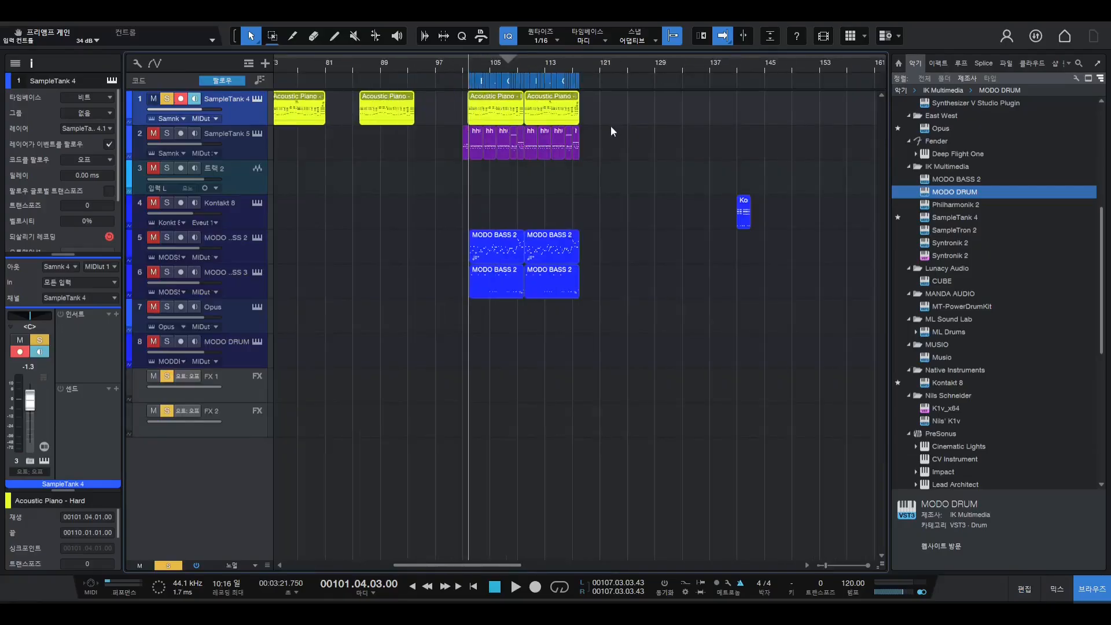
left_click(478, 71)
key("w")
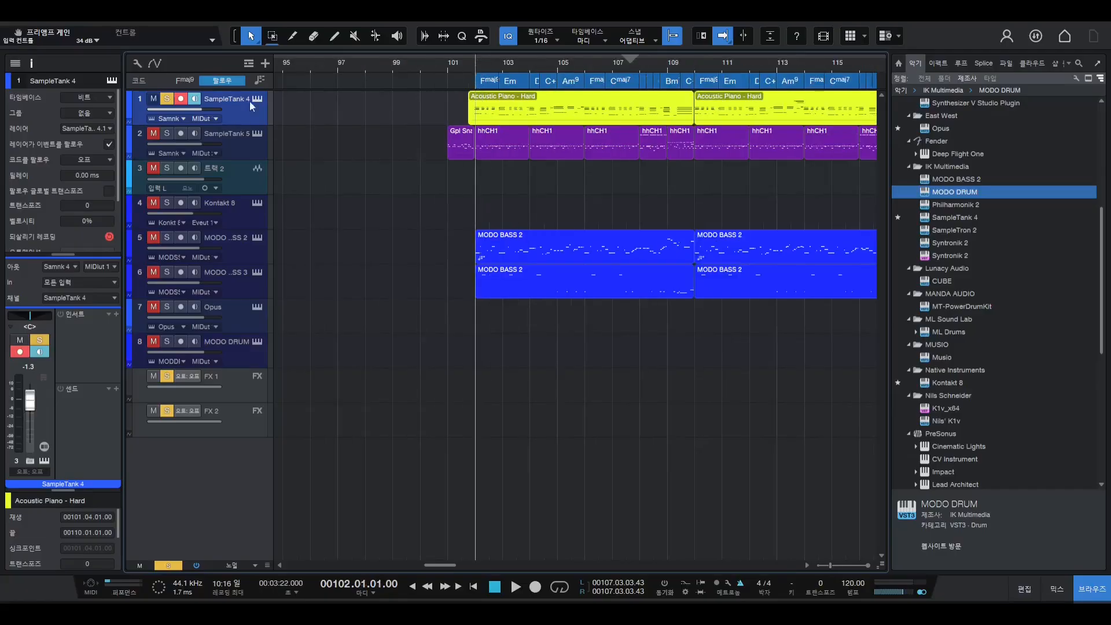
- View the SampleTank 4 instrument's mixer with its loaded piano and drum kit parts, and close the instrument window
key("e")
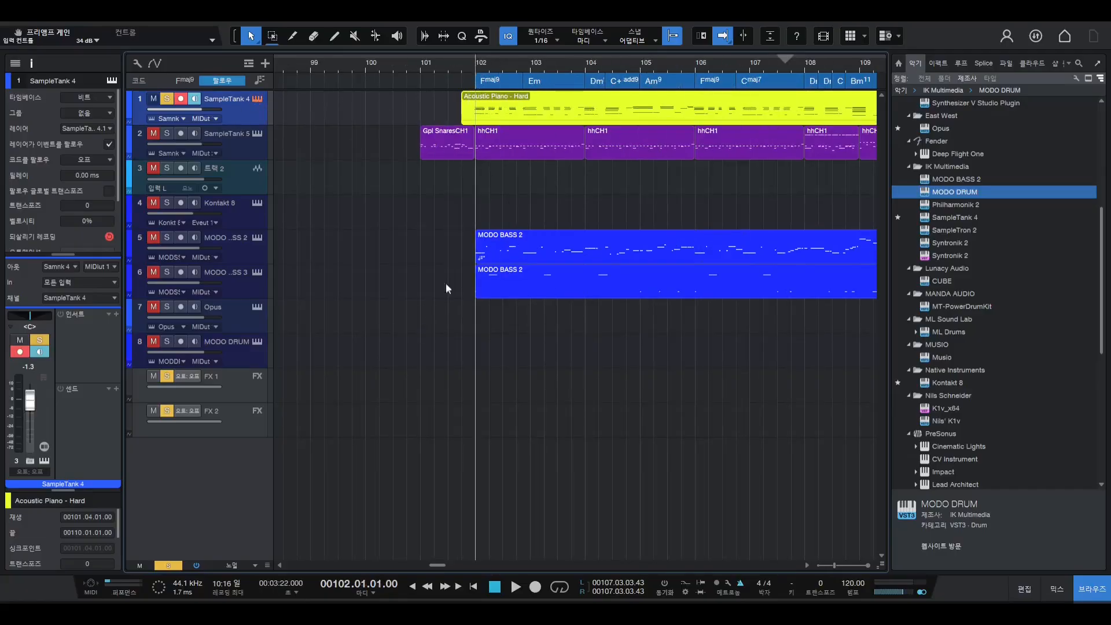
key("F11")
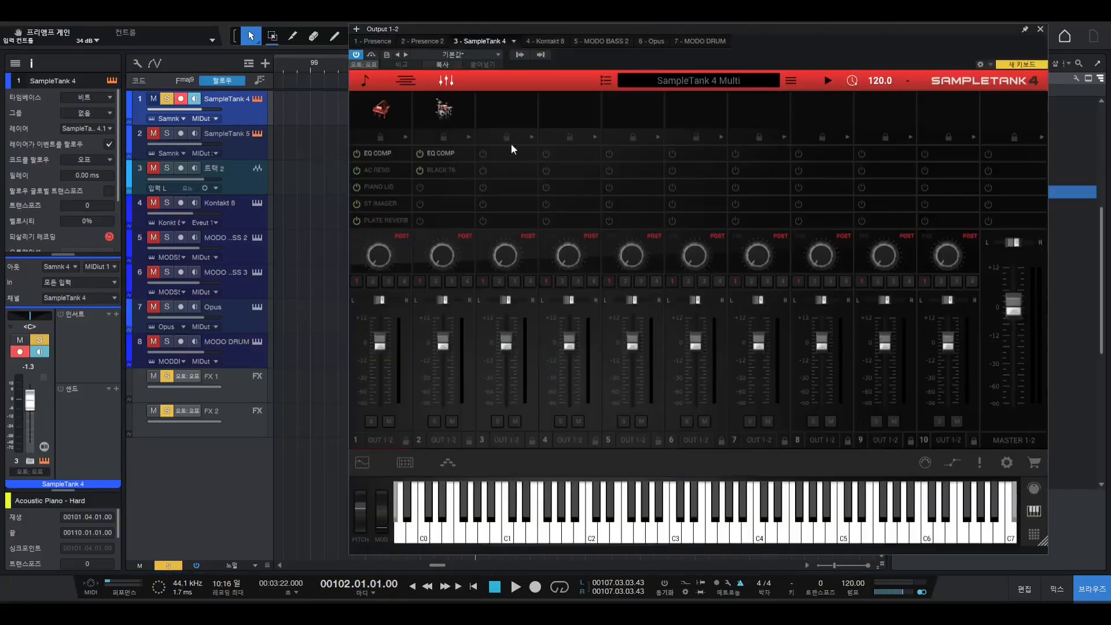
left_click(1040, 29)
- Turn off the piano track's solo, leaving the SampleTank 5 drum track soloed, and listen briefly from bar 102
key("w")
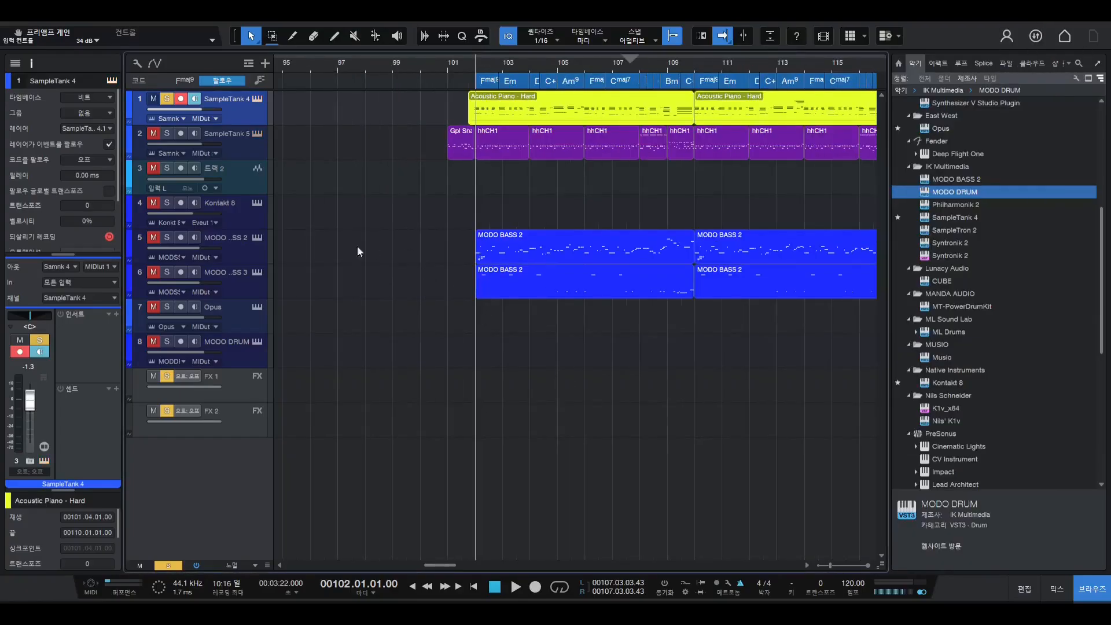
key("w")
key("e")
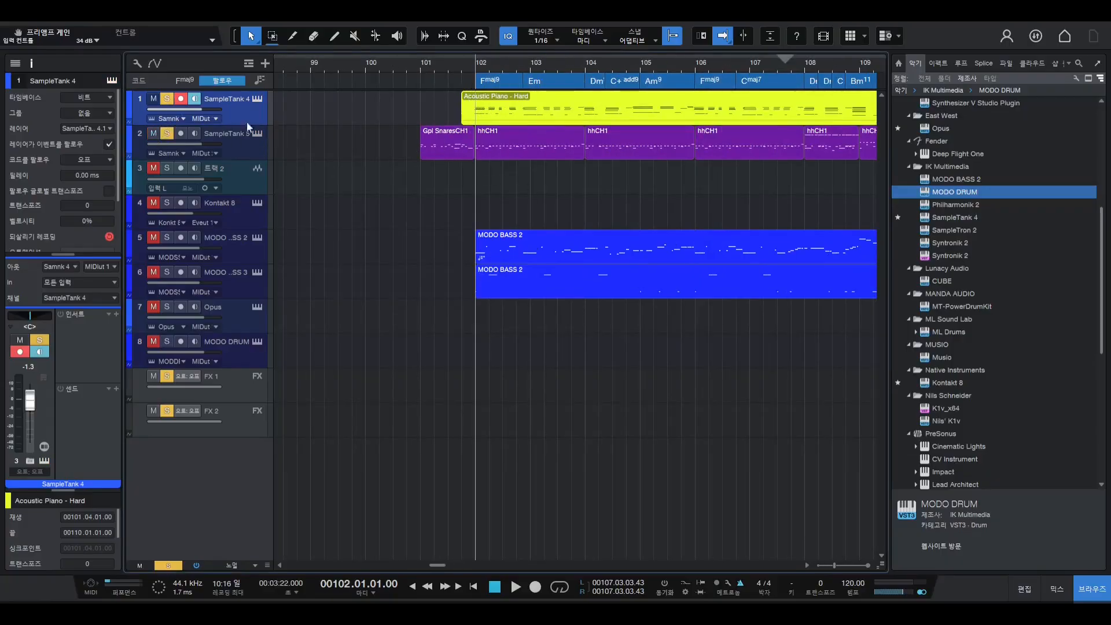
left_click(167, 98)
key("space")
key("w")
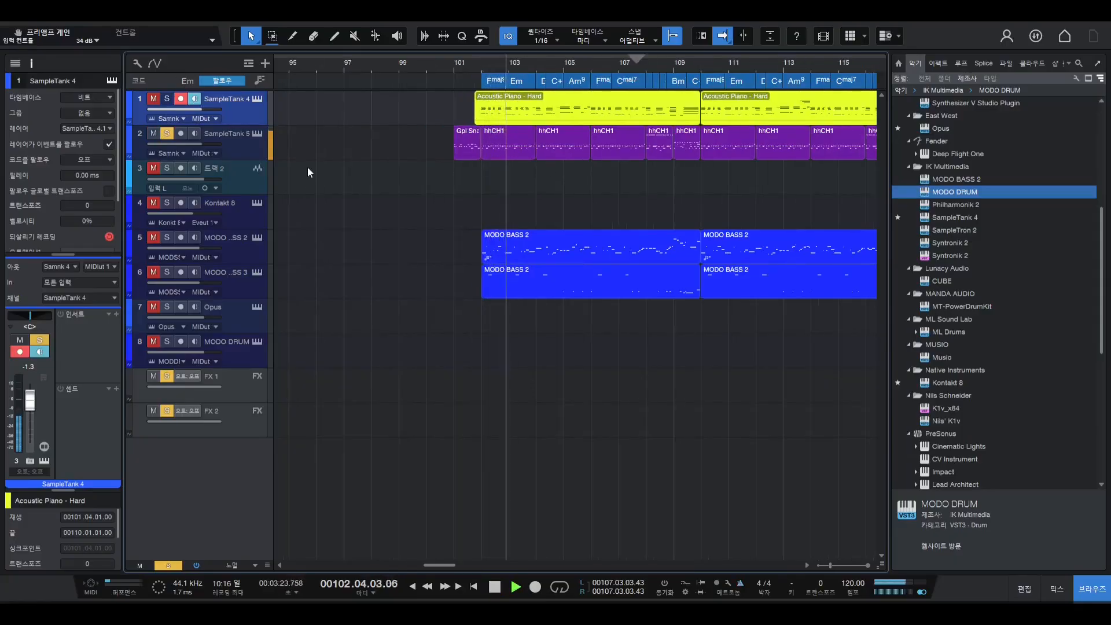
key("e")
key("space")
- View the Comp Pop Kit part in the SampleTank 5 track's instrument, listen to it briefly from bar 102, and return to the mixer view
left_click(251, 138)
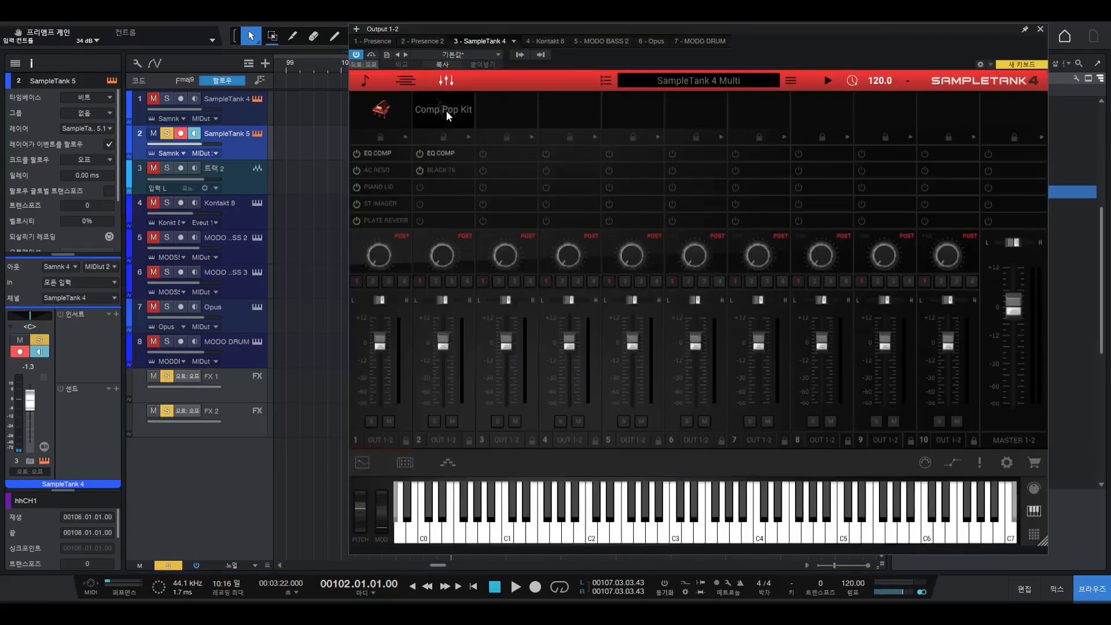
left_click(447, 110)
key("space")
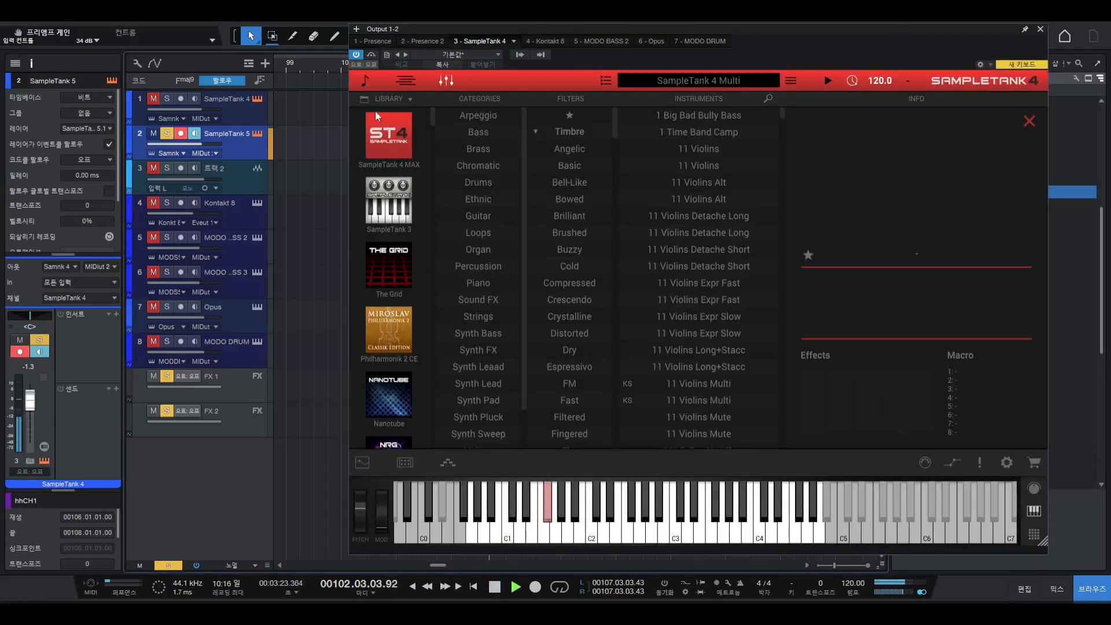
left_click(446, 81)
key("space")
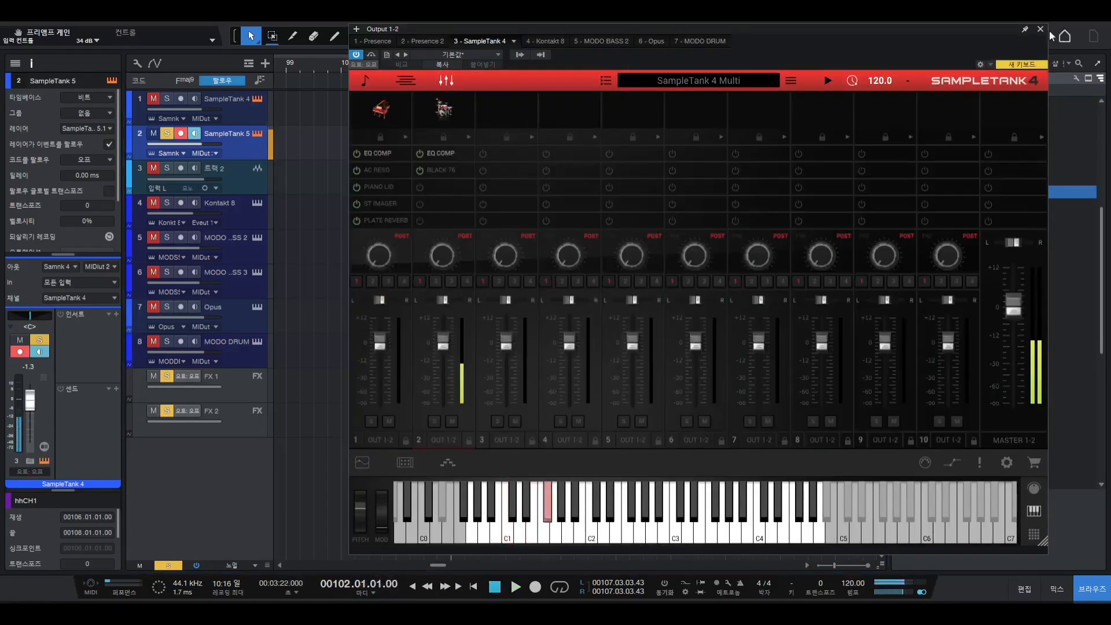